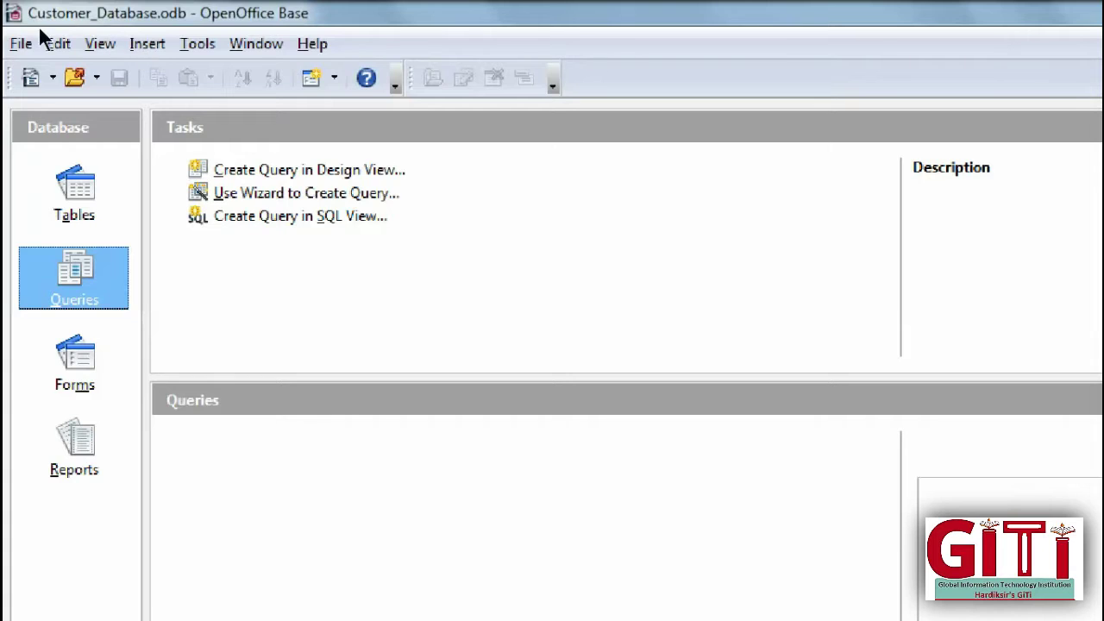
# Step: Open Supplier_Database.odb from the Desktop files through File > Open
pyautogui.click(19, 42)
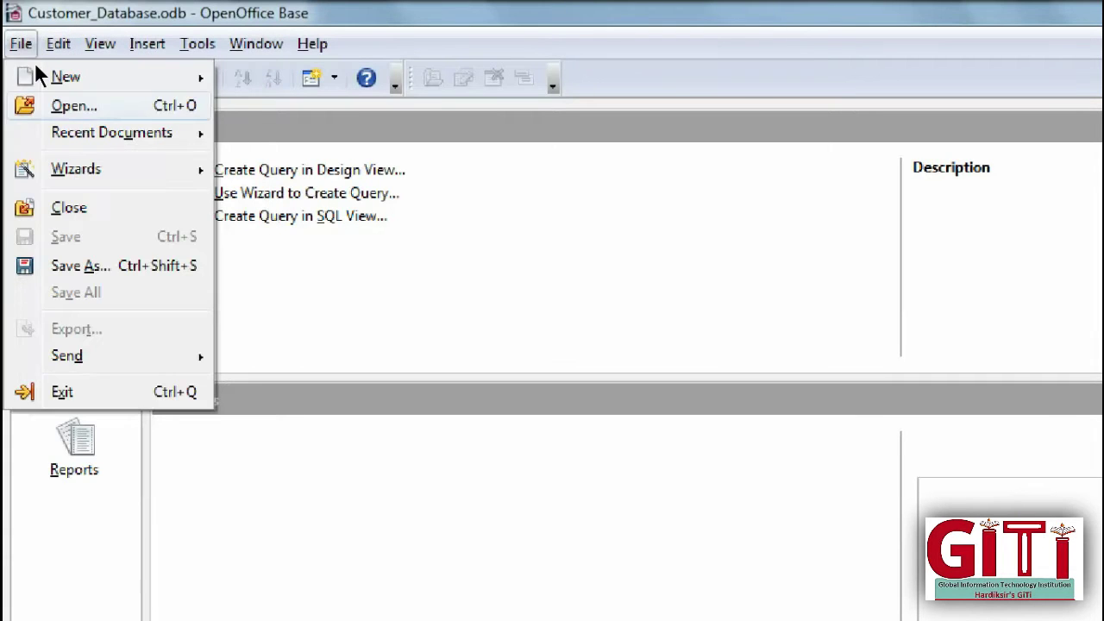
pyautogui.click(34, 105)
pyautogui.click(250, 440)
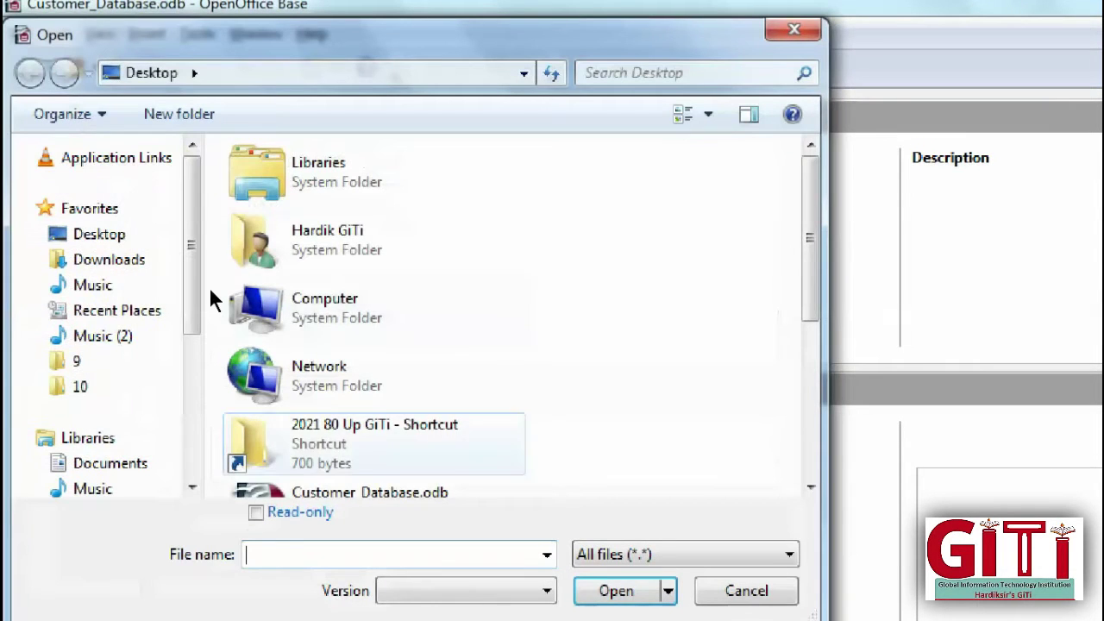
pyautogui.scroll(-2, 213, 288)
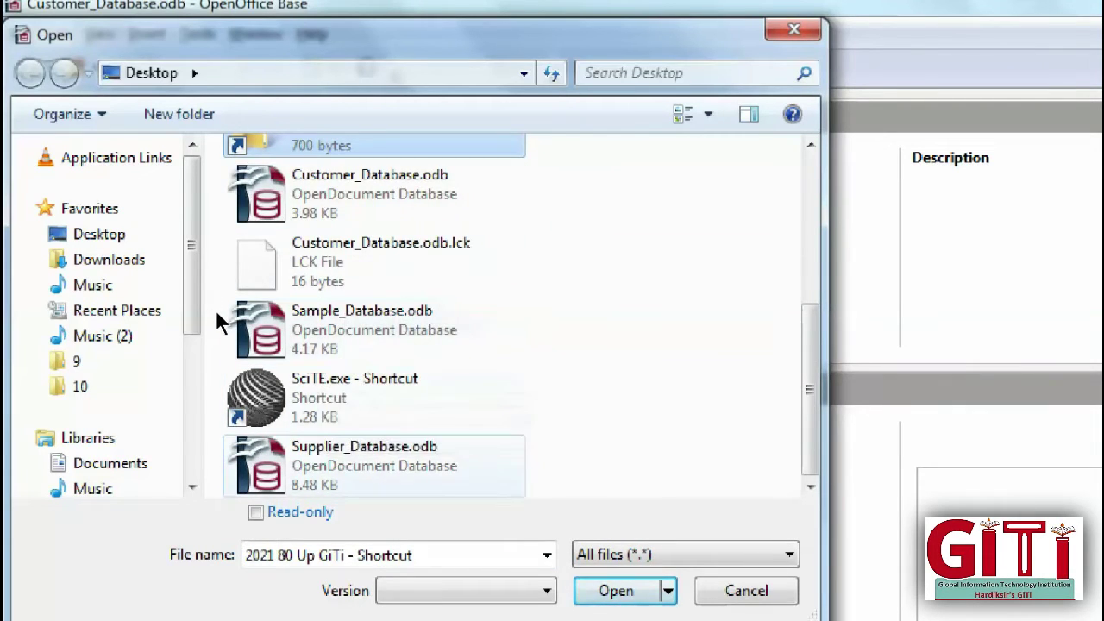
pyautogui.press('Escape')
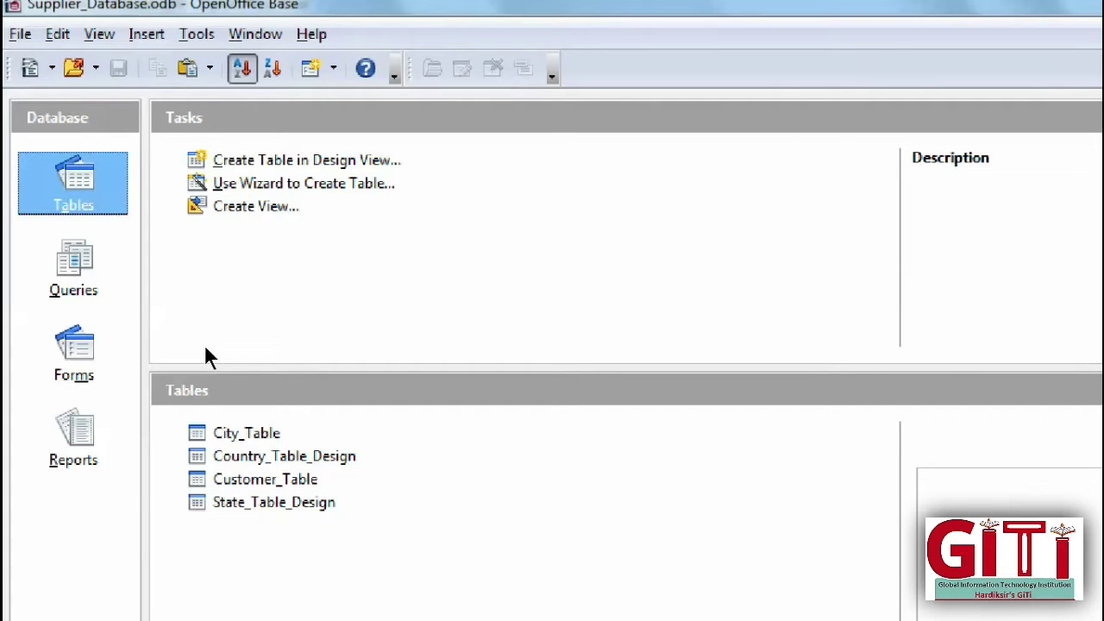
pyautogui.click(82, 274)
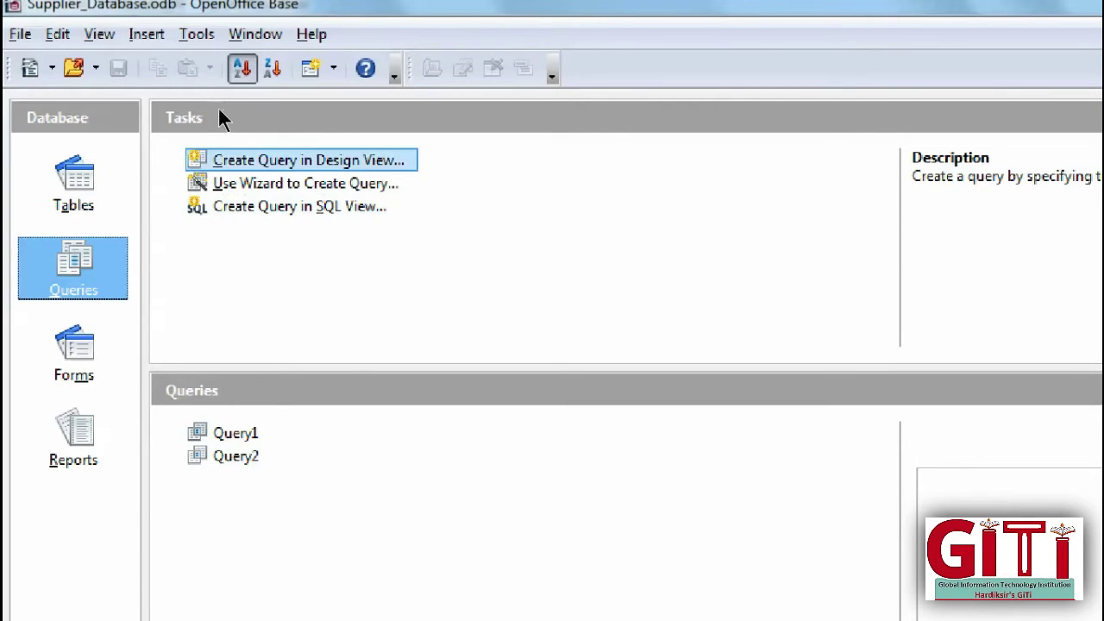
pyautogui.press('Down')
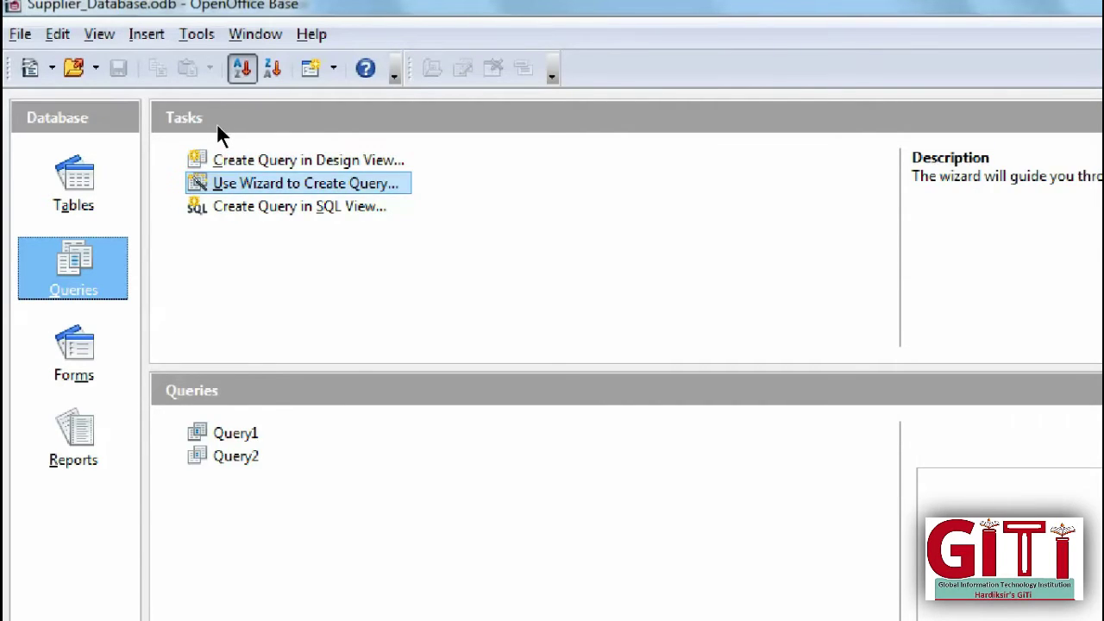
pyautogui.press('Down')
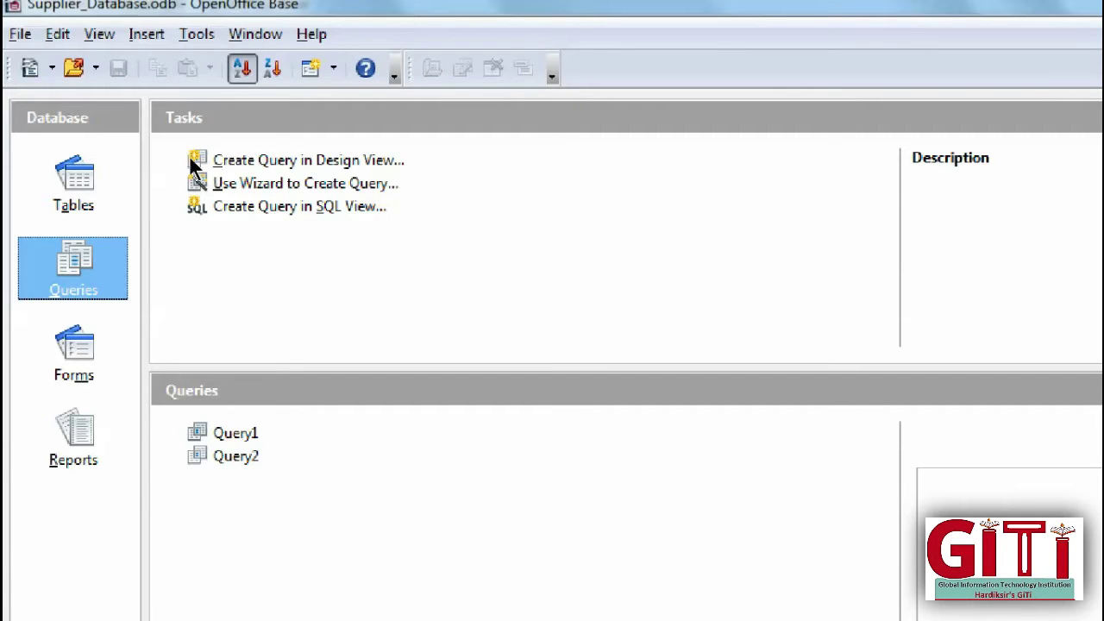
pyautogui.click(75, 171)
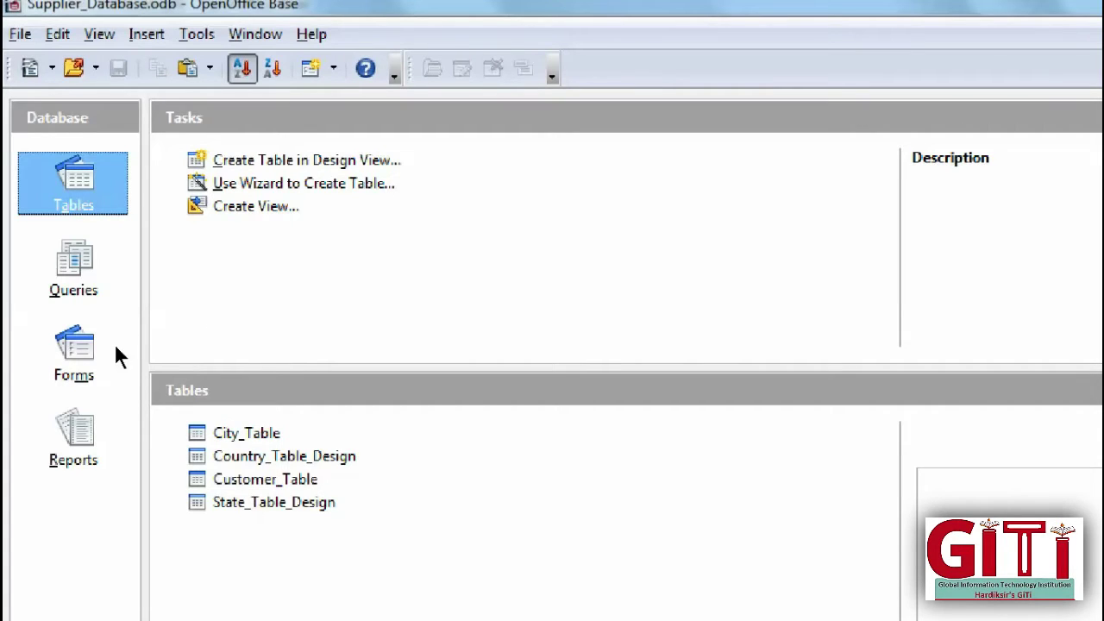
# Step: Look through City_Table's context menu, then view its records and close them
pyautogui.rightClick(256, 433)
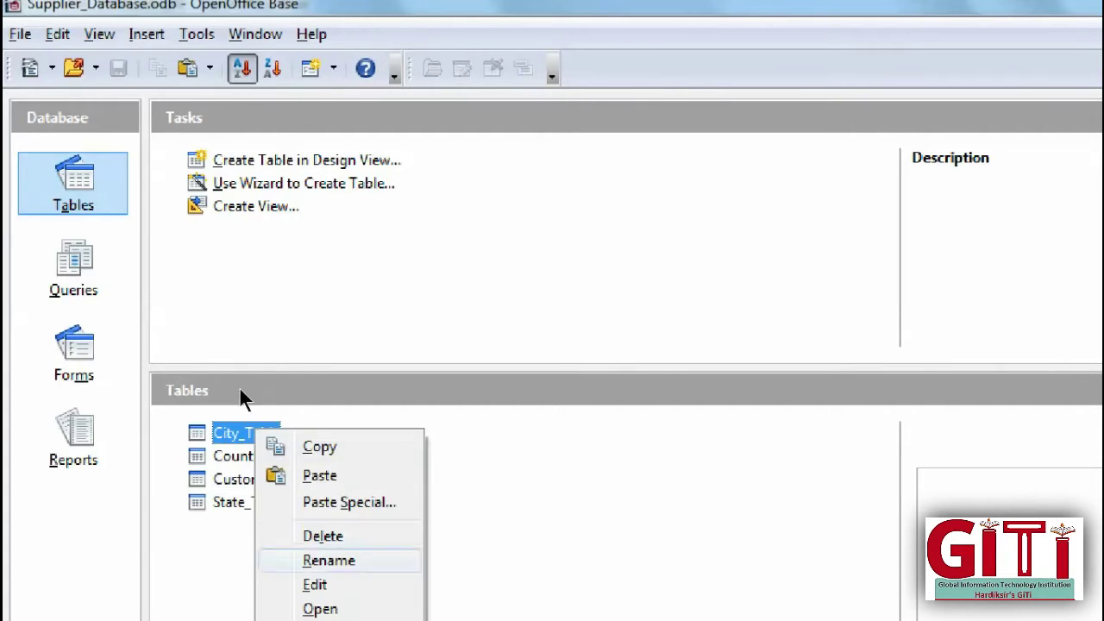
pyautogui.press('Up')
pyautogui.press('Up')
pyautogui.press('Up')
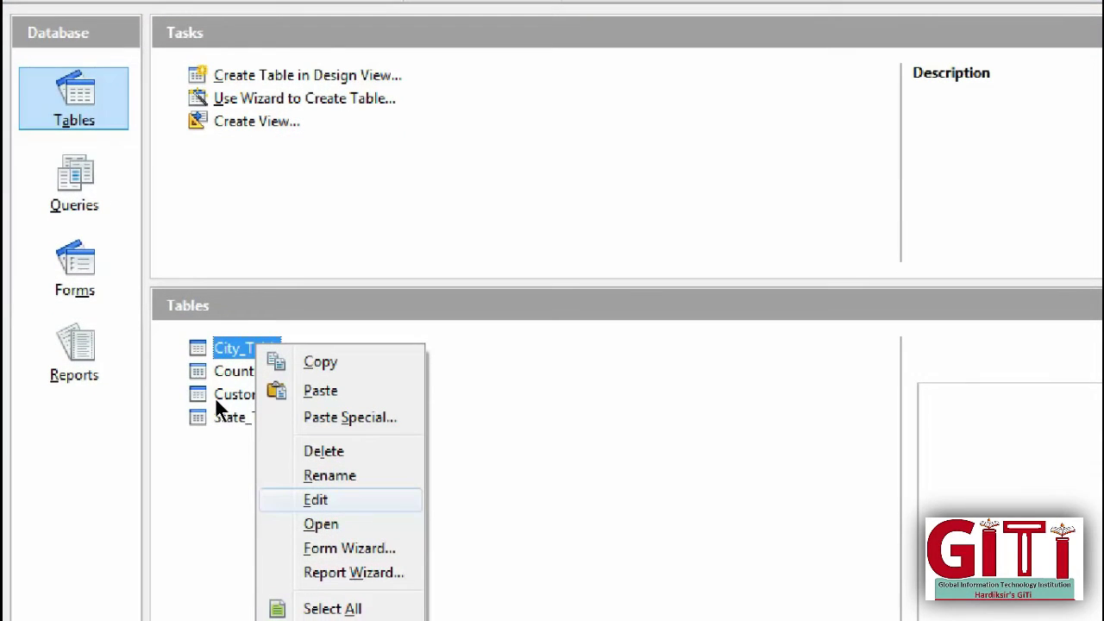
pyautogui.press('Up')
pyautogui.press('Down')
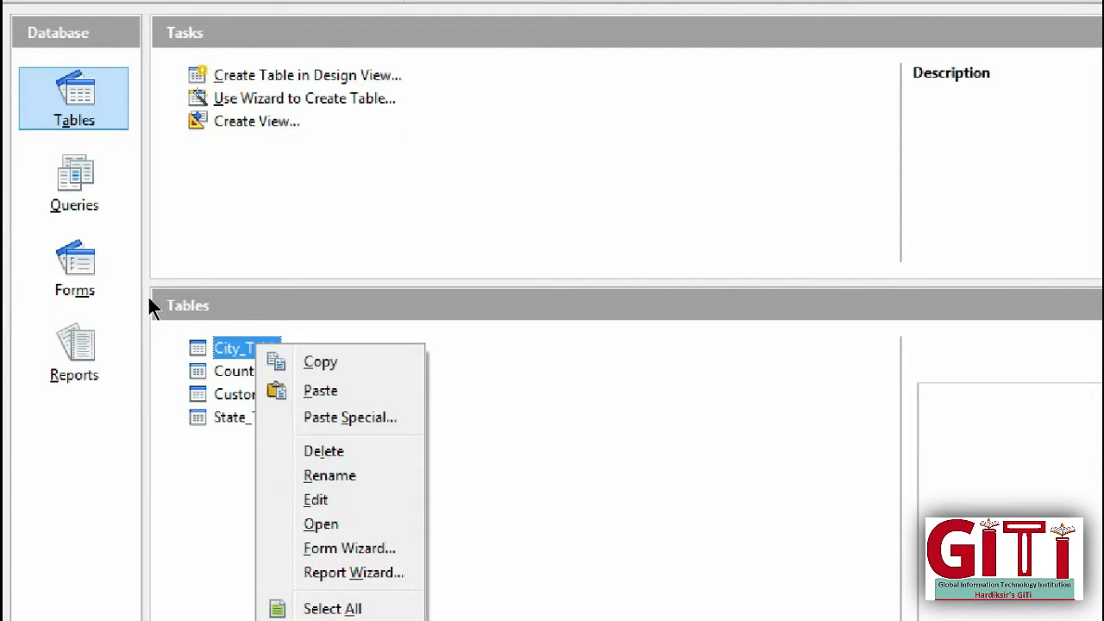
pyautogui.press('Down')
pyautogui.click(153, 301)
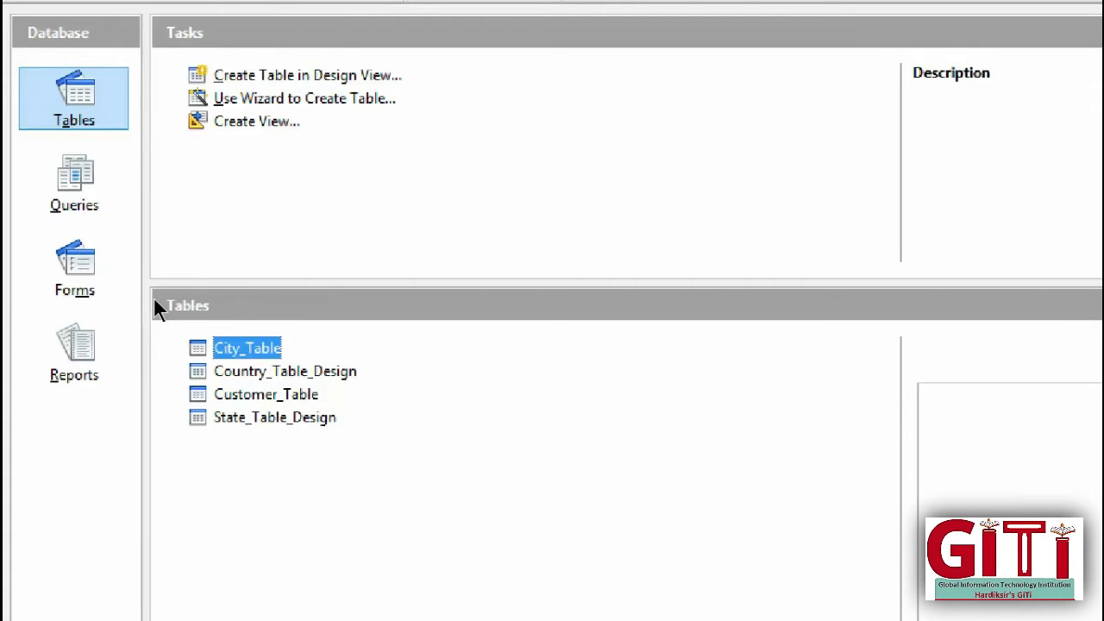
pyautogui.press('Return')
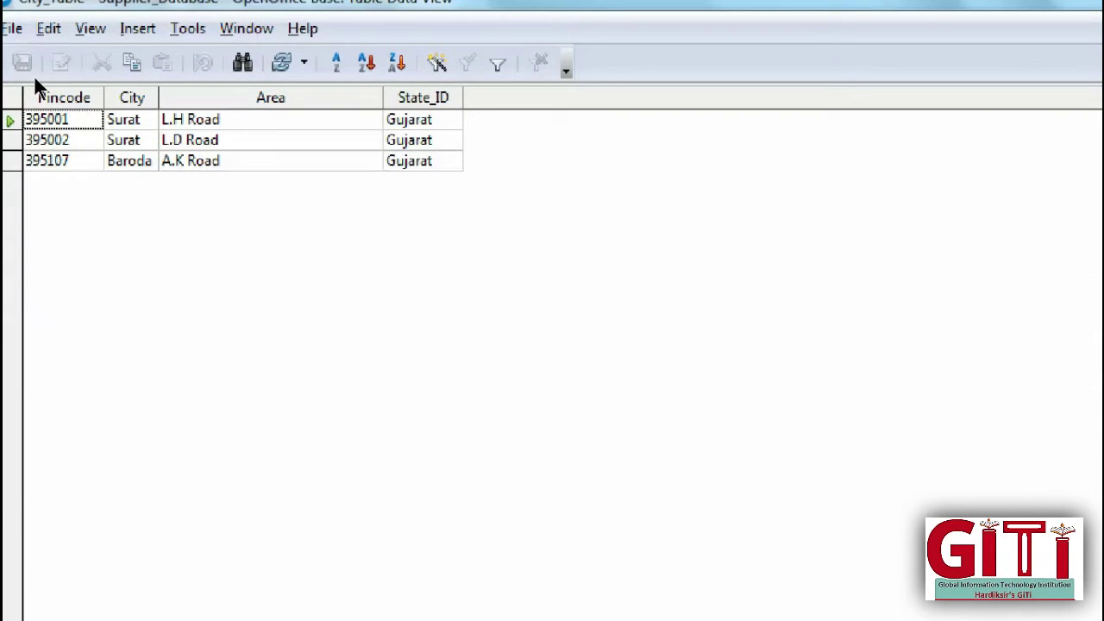
pyautogui.click(1073, 8)
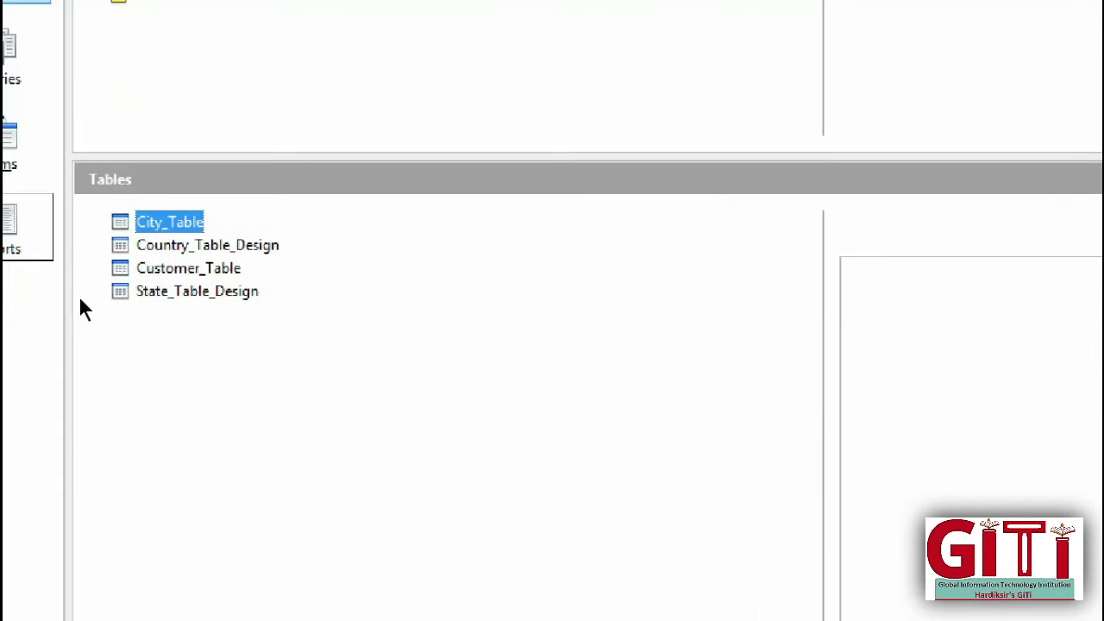
# Step: View and close Country_Table_Design's records, then open Customer_Table's records
pyautogui.press('Down')
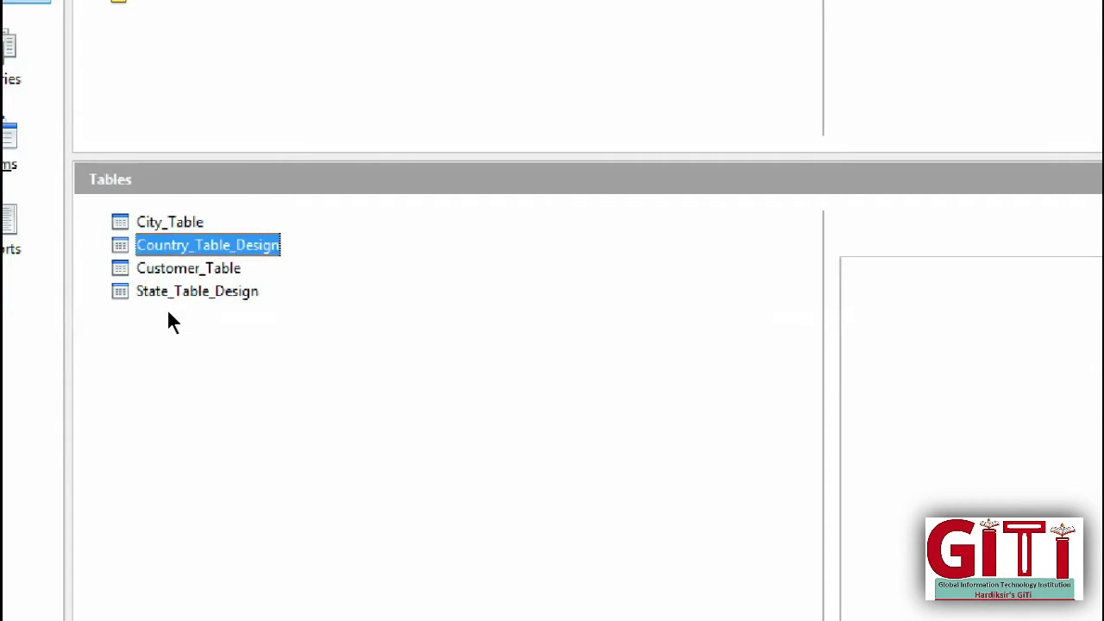
pyautogui.press('Return')
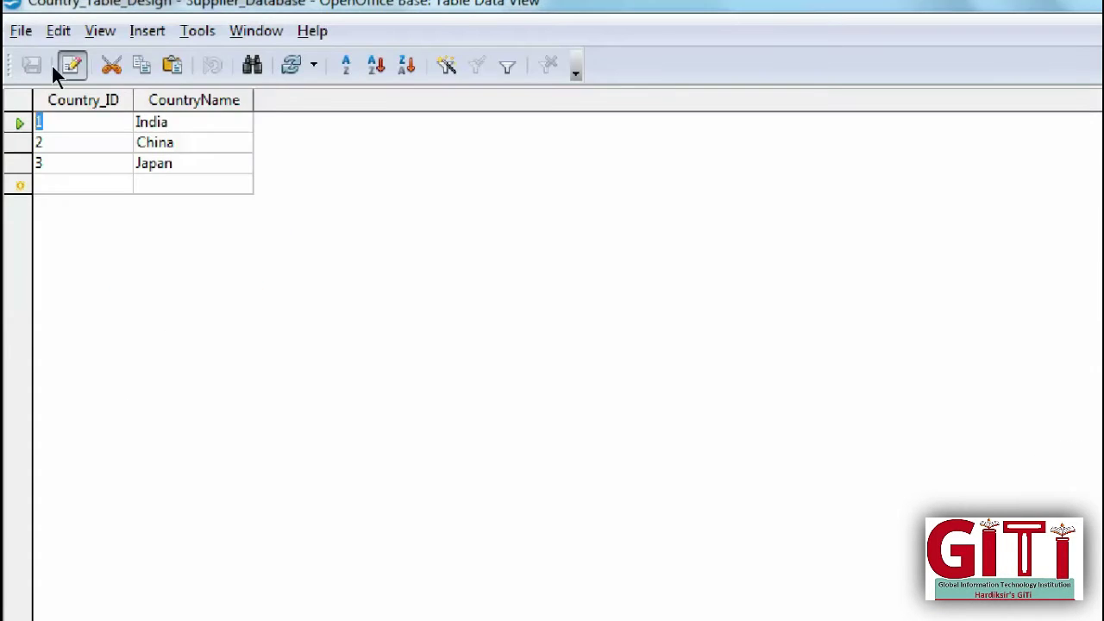
pyautogui.click(1075, 9)
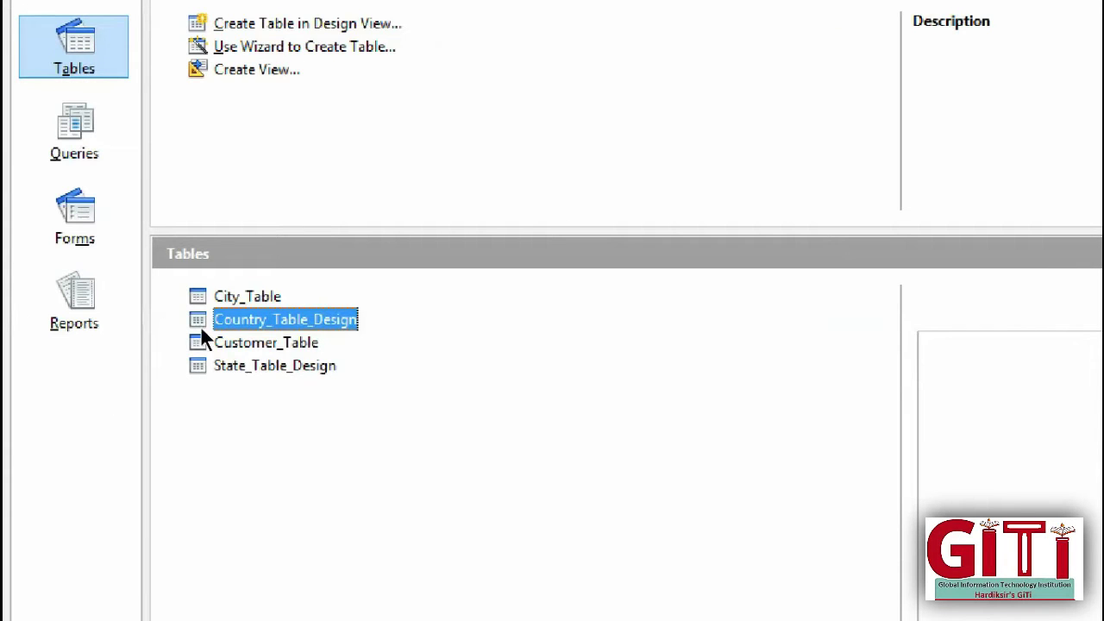
pyautogui.press('Down')
pyautogui.press('Return')
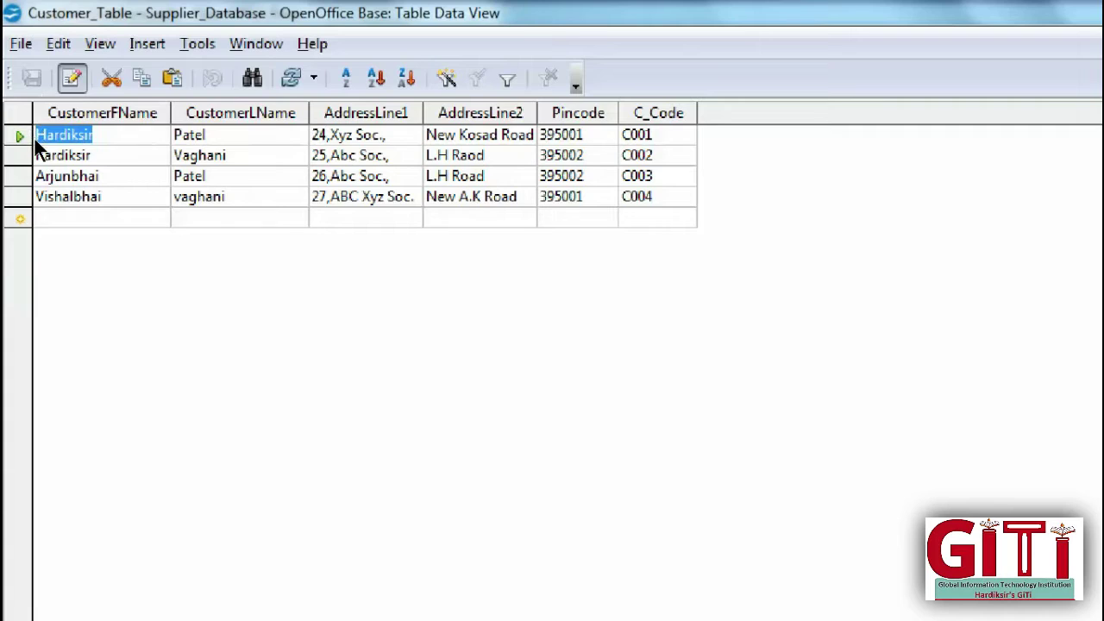
# Step: Start a new customer row with first name, last name and both address lines
pyautogui.press('Down')
pyautogui.press('Down')
pyautogui.press('Down')
pyautogui.press('Down')
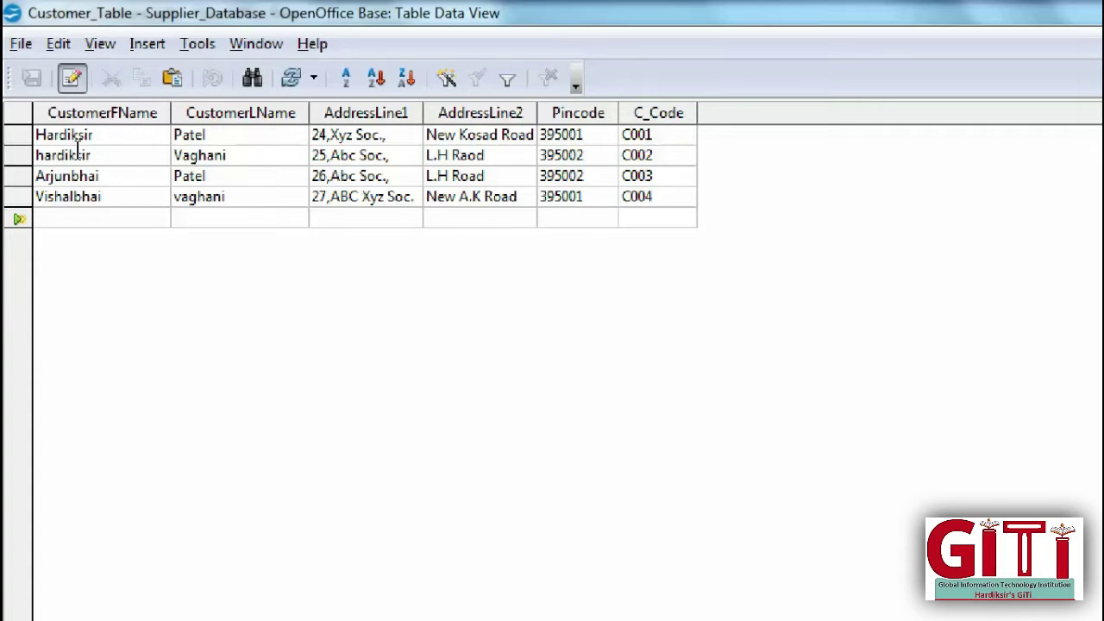
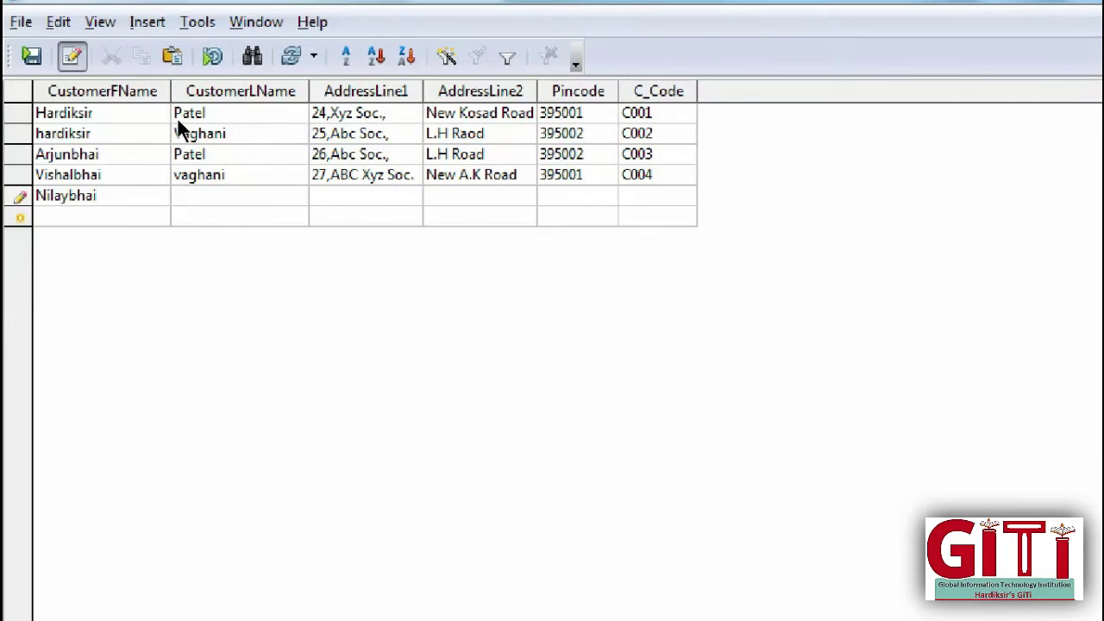
pyautogui.press('Tab')
pyautogui.press('Tab')
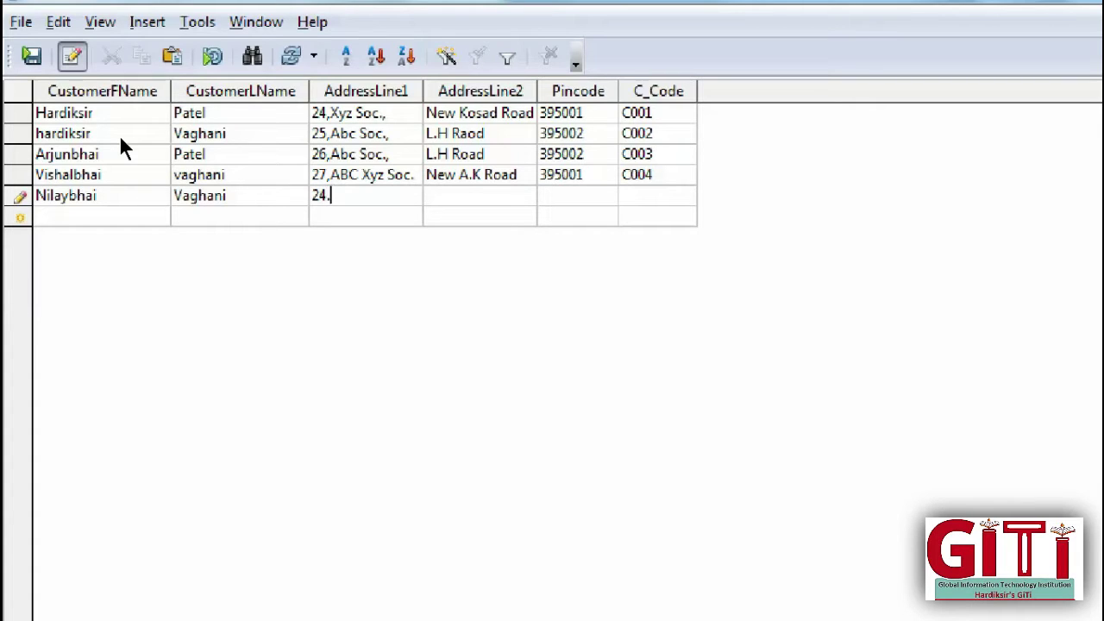
pyautogui.press('Tab')
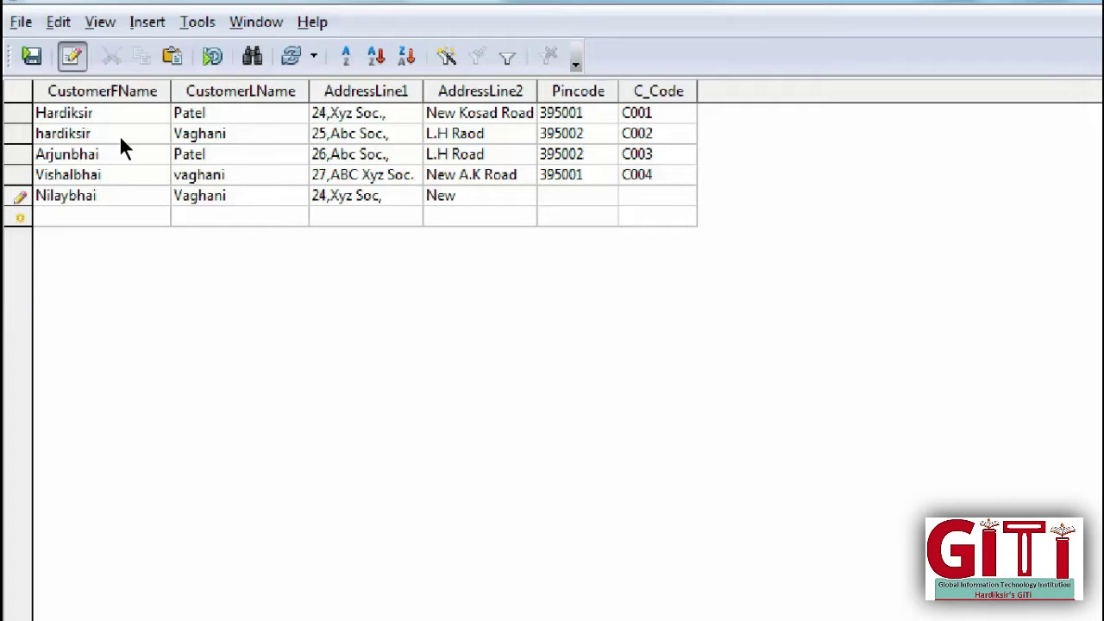
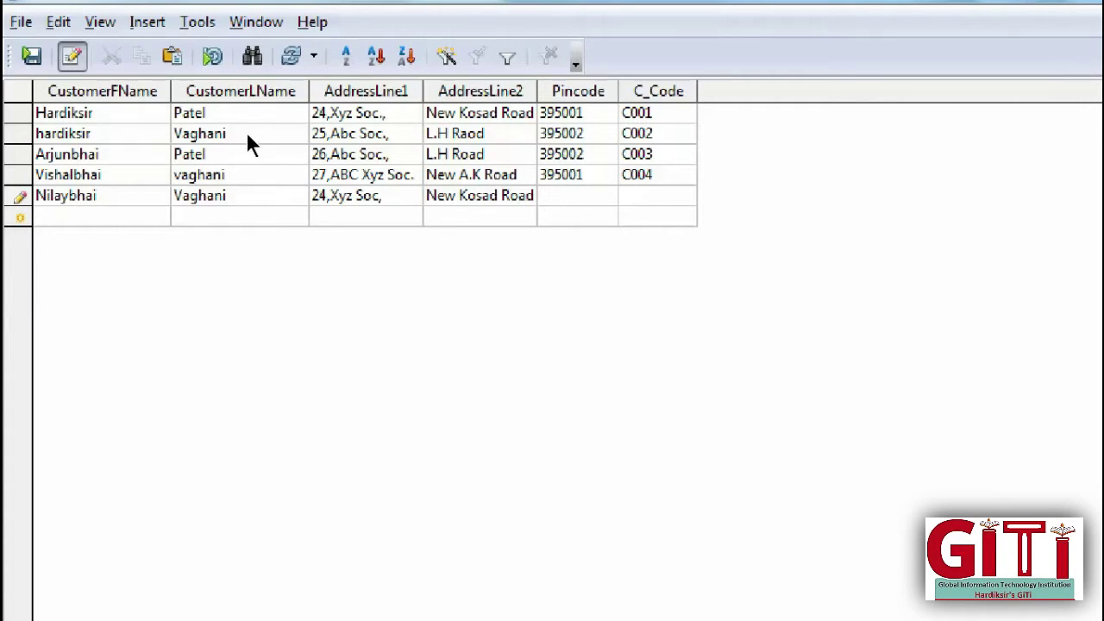
# Step: Give the new customer pincode 395001 and customer code C005, and save the record
pyautogui.press('Tab')
pyautogui.write('9')
pyautogui.press('BackSpace')
pyautogui.write('395001')
pyautogui.press('Tab')
pyautogui.write('C00')
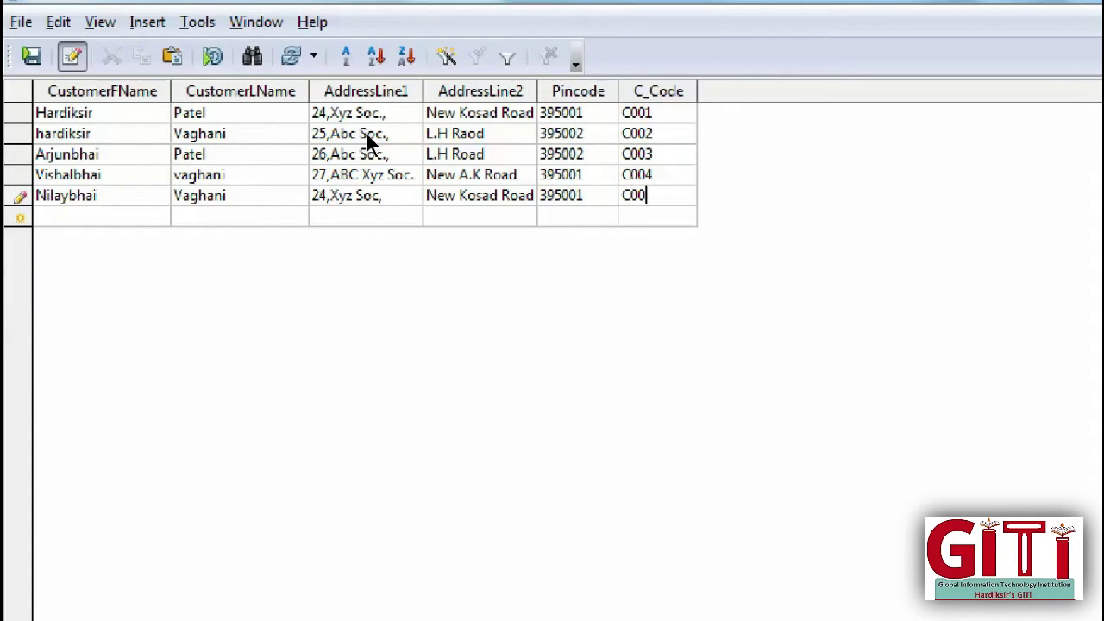
pyautogui.write('5')
pyautogui.click(29, 57)
# Step: In Customer_Table's design, add a new field named BOD and list its field types
pyautogui.click(1073, 9)
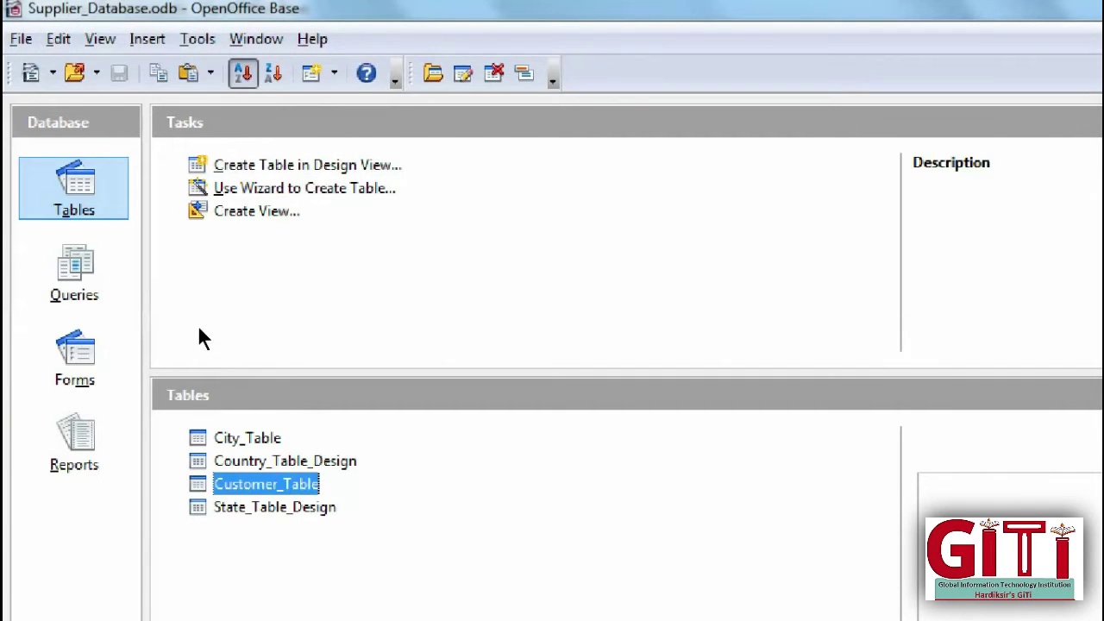
pyautogui.hotkey('shift', 'F10')
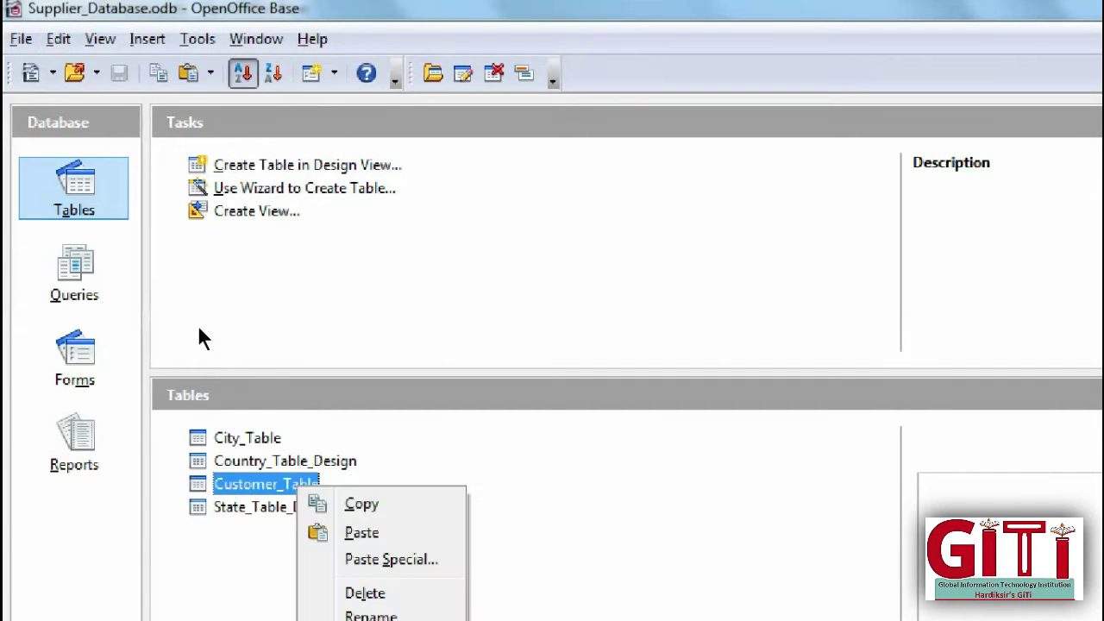
pyautogui.press('Return')
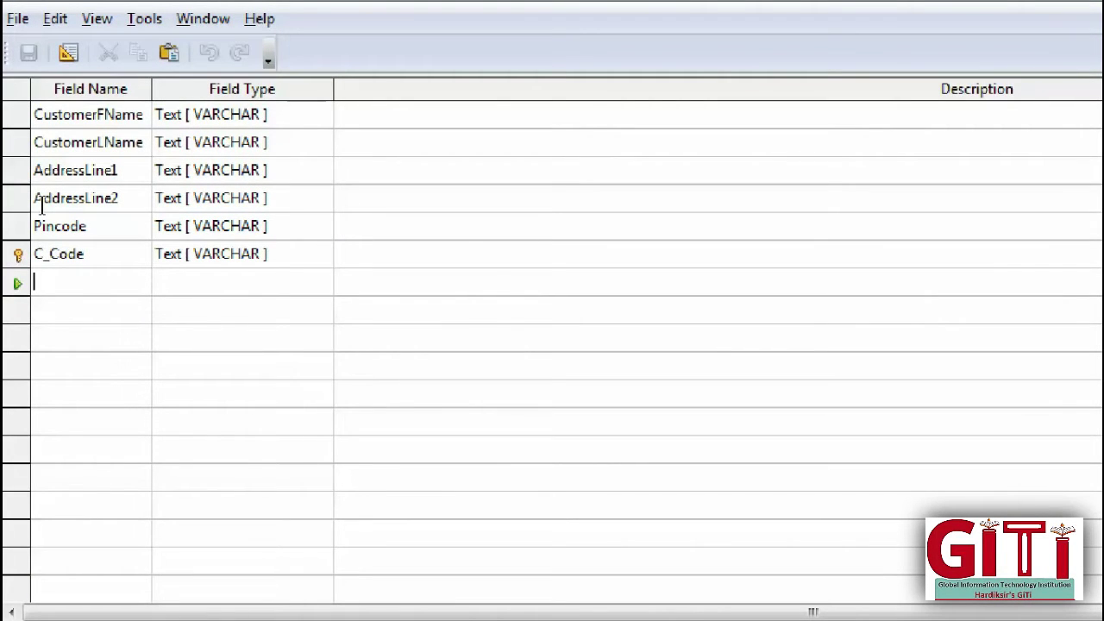
pyautogui.write('BOD')
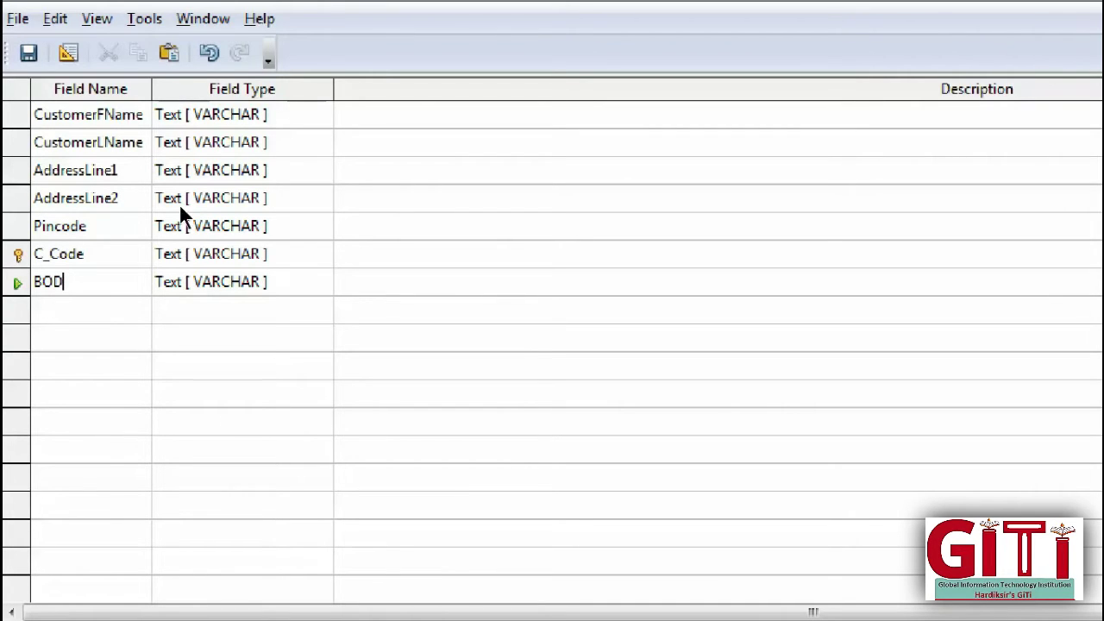
pyautogui.press('Tab')
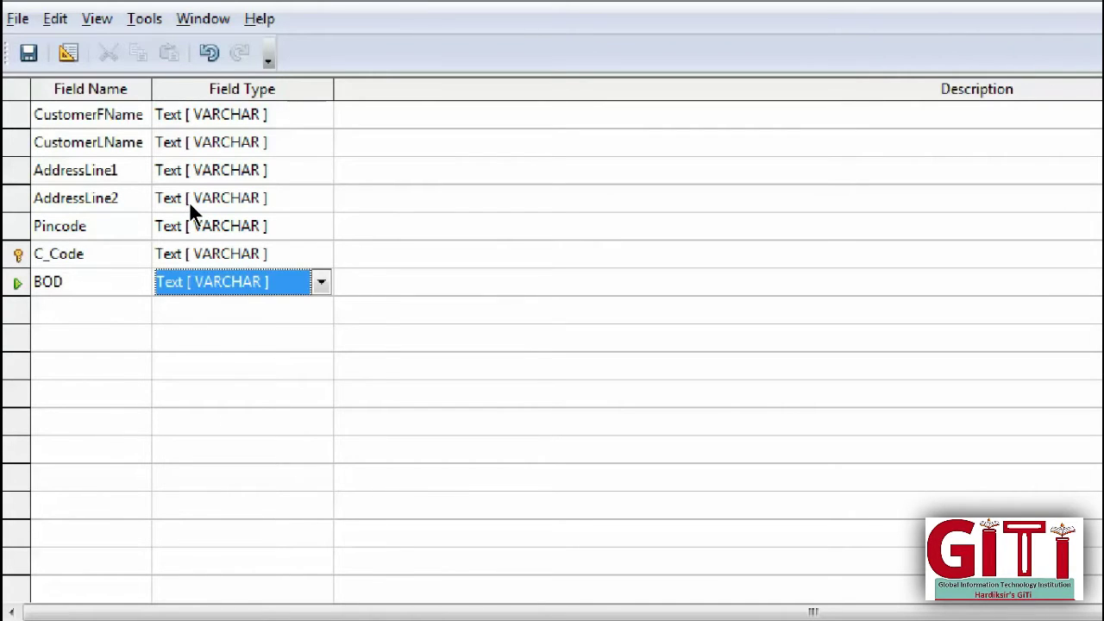
pyautogui.hotkey('alt', 'Down')
pyautogui.press('Down')
pyautogui.press('Down')
pyautogui.press('Down')
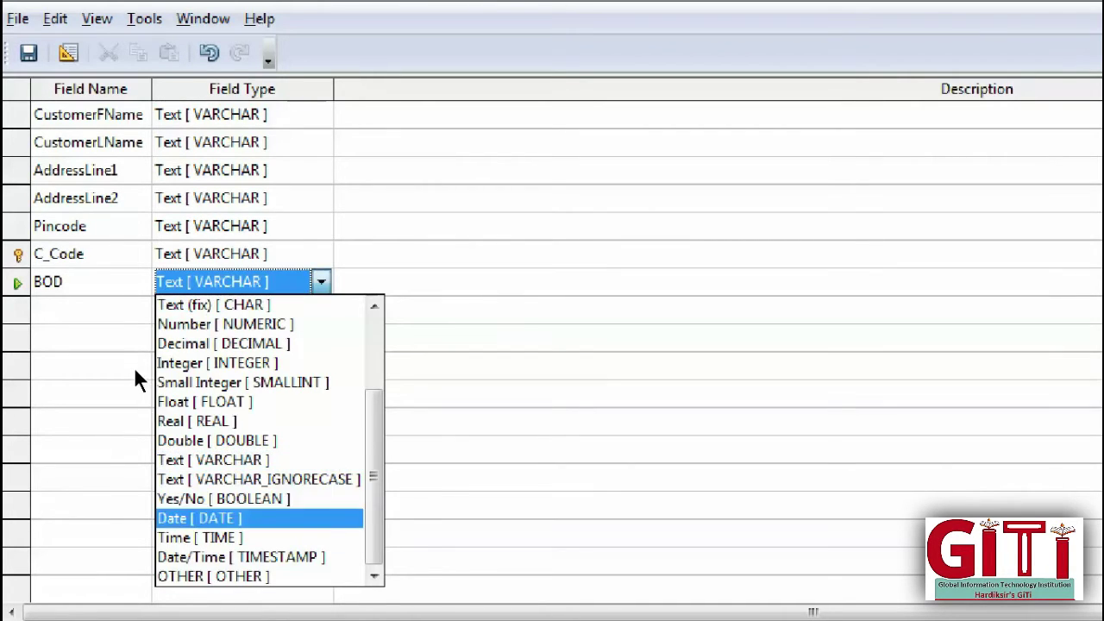
# Step: Set BOD's field type to Date and browse the available date formats
pyautogui.press('Return')
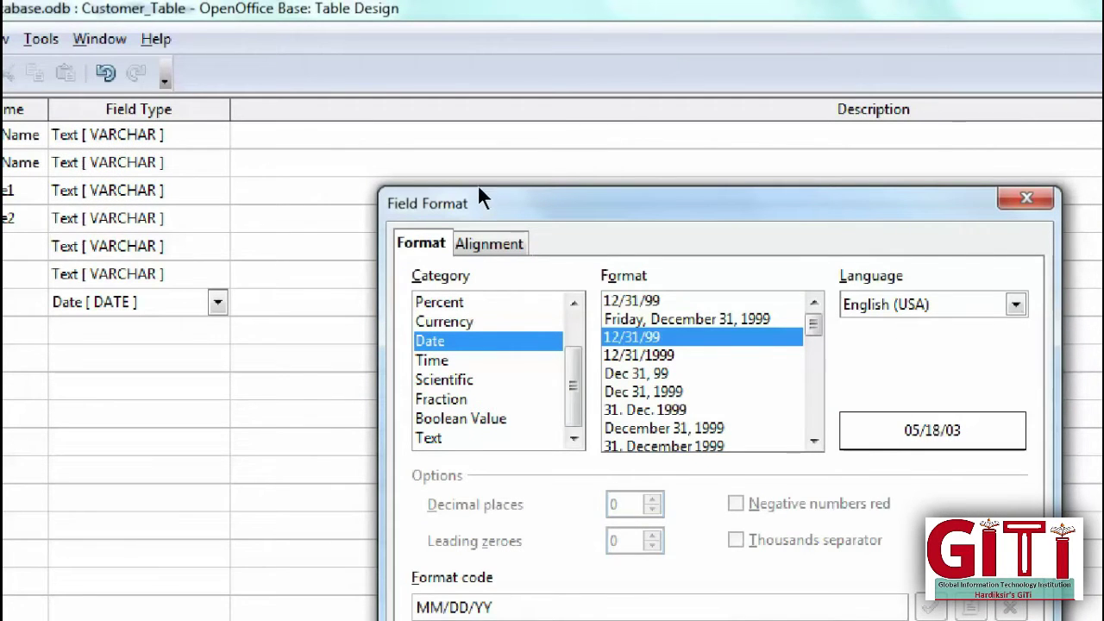
pyautogui.press('Up')
pyautogui.press('Up')
pyautogui.press('Down')
pyautogui.press('Down')
pyautogui.press('Down')
pyautogui.press('Down')
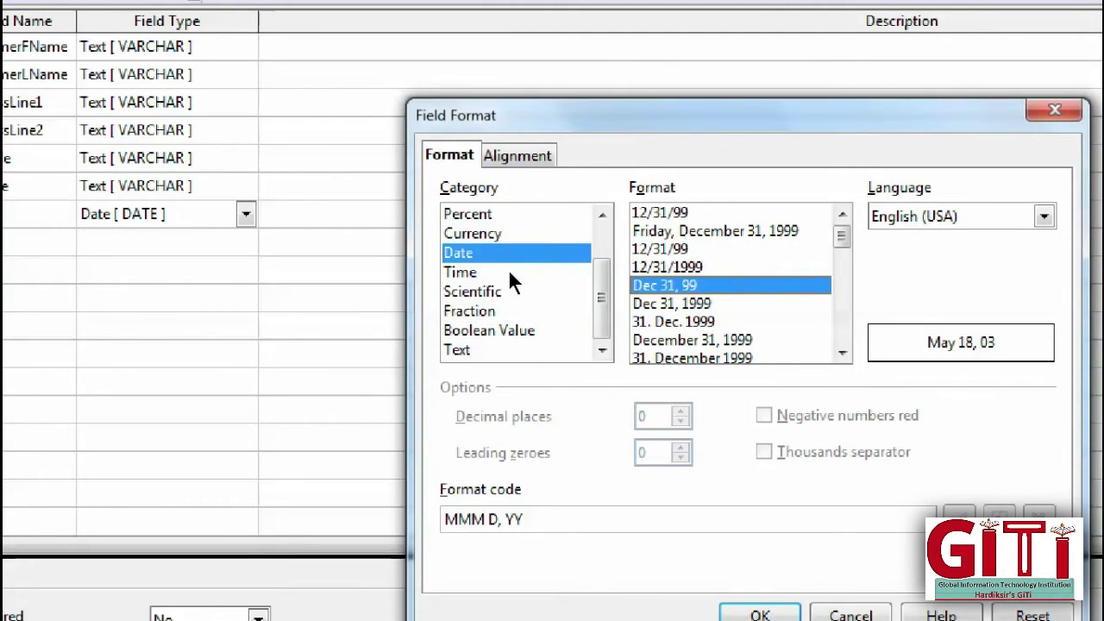
pyautogui.press('Down')
pyautogui.press('Down')
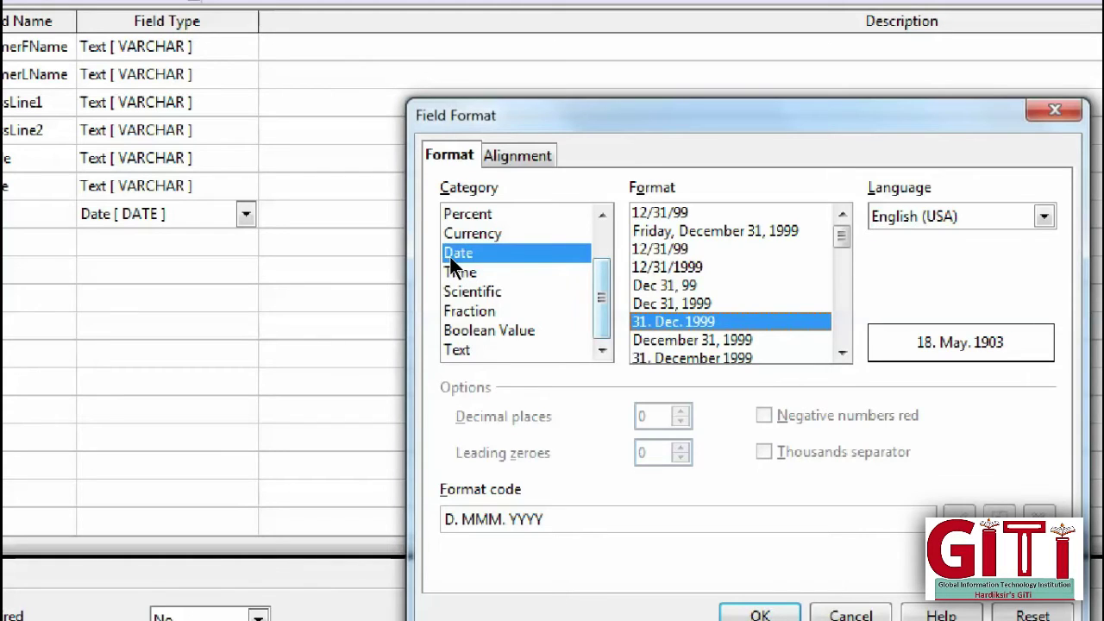
pyautogui.scroll(1, 450, 254)
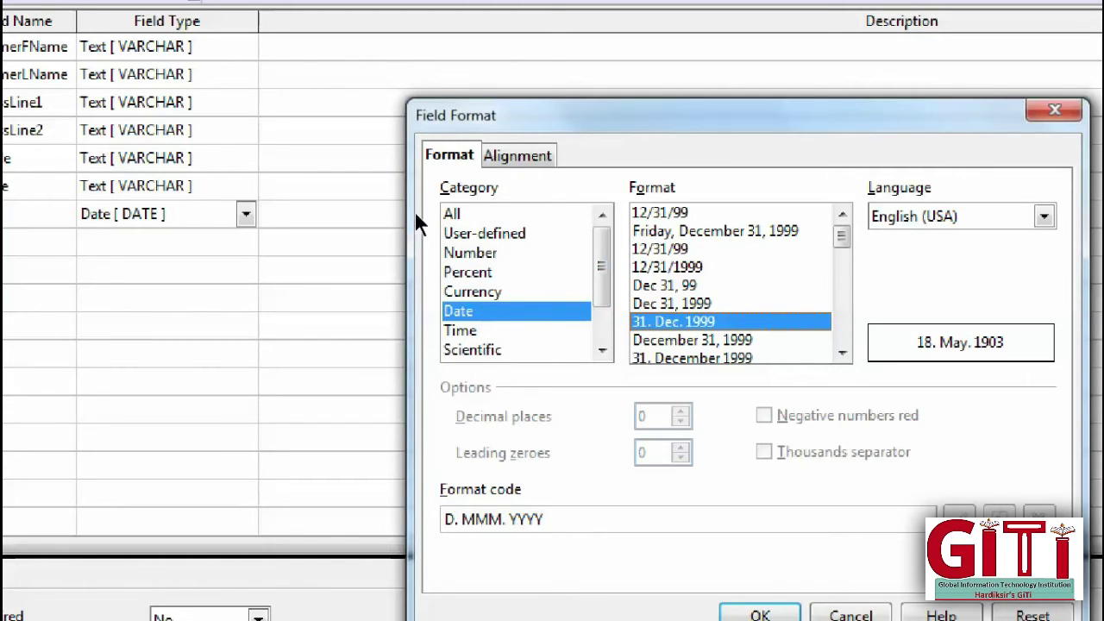
# Step: Apply the user-defined format code DD/MM/YYYY to BOD and close the table design
pyautogui.press('Up')
pyautogui.press('Up')
pyautogui.press('Up')
pyautogui.press('Up')
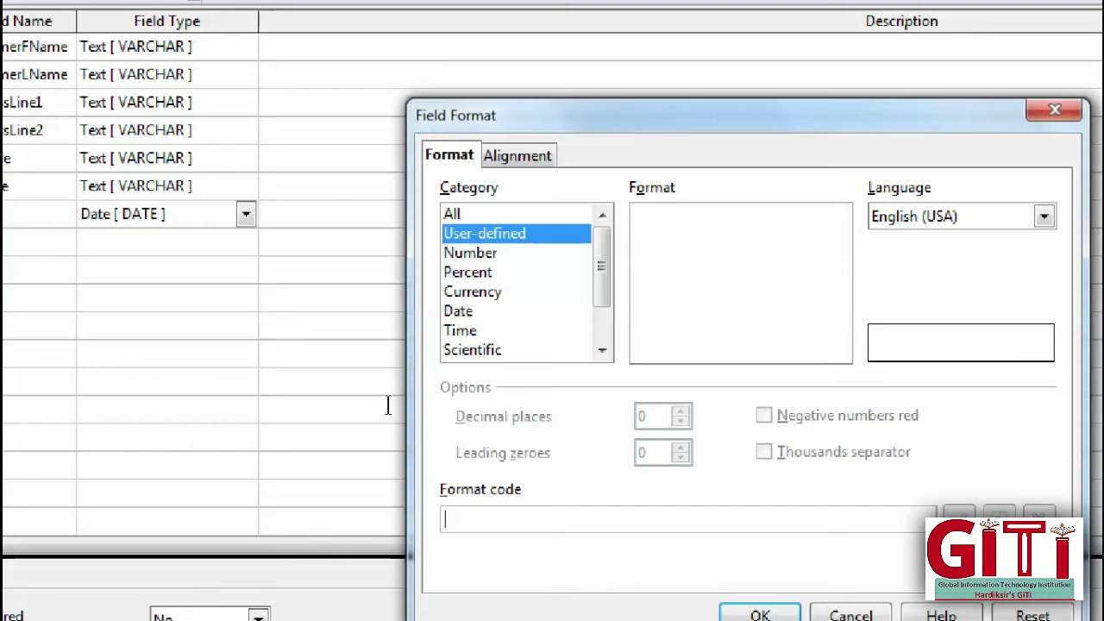
pyautogui.write('DD')
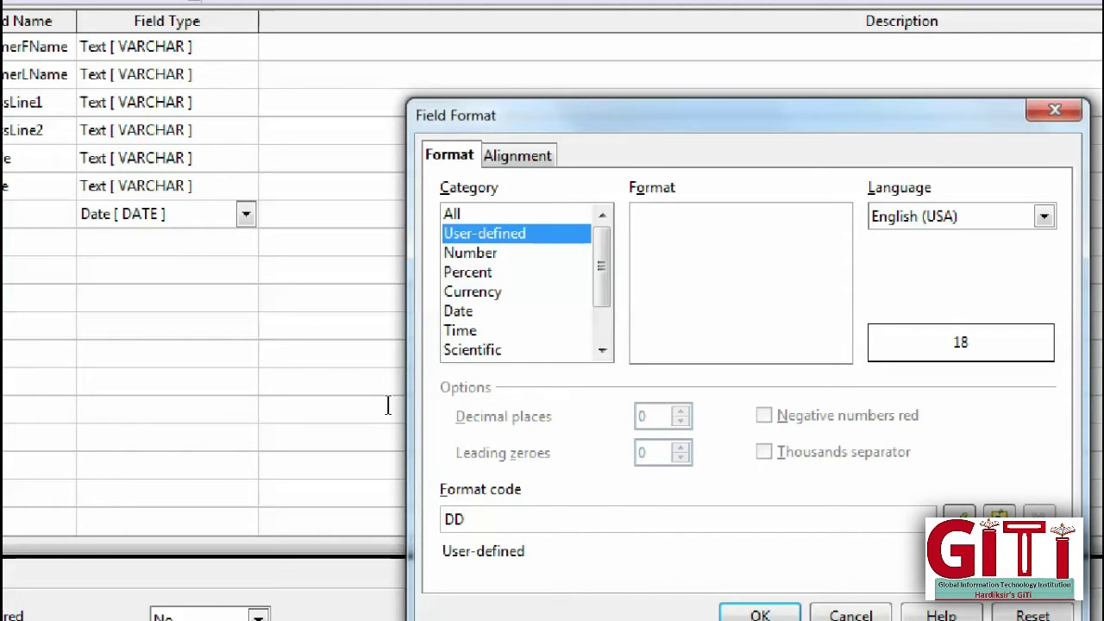
pyautogui.write('/MM\\')
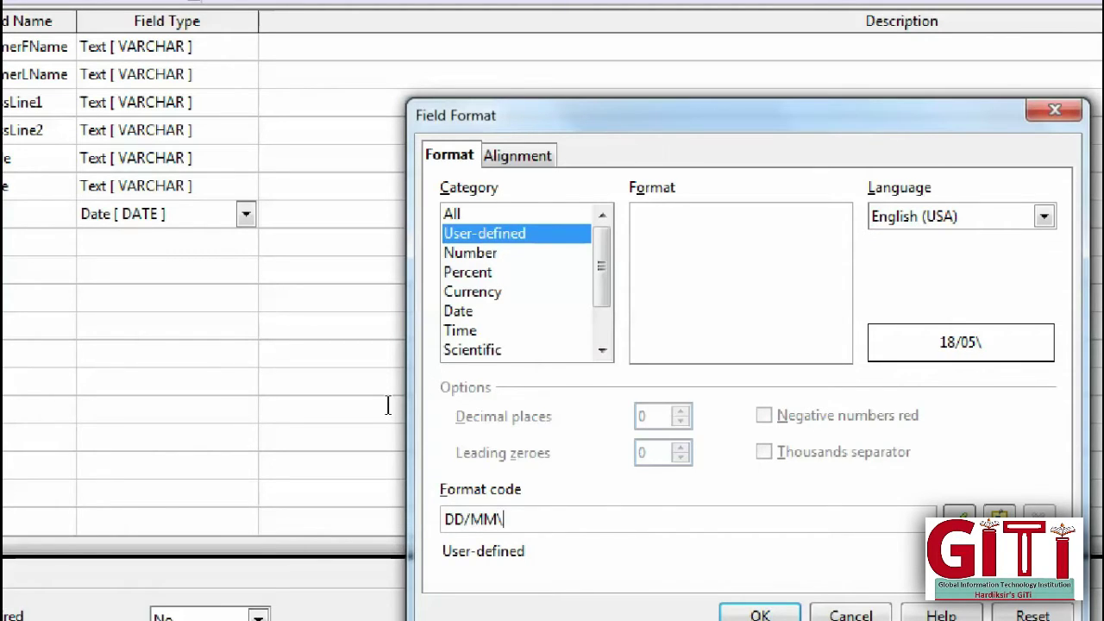
pyautogui.press('BackSpace')
pyautogui.write('/Y')
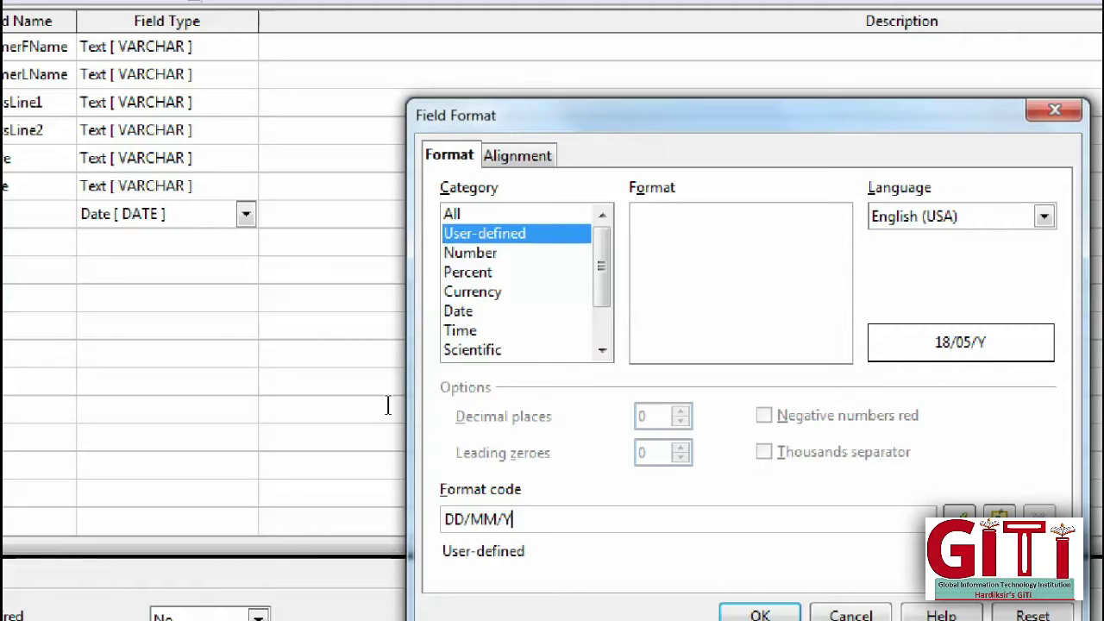
pyautogui.write('YYU')
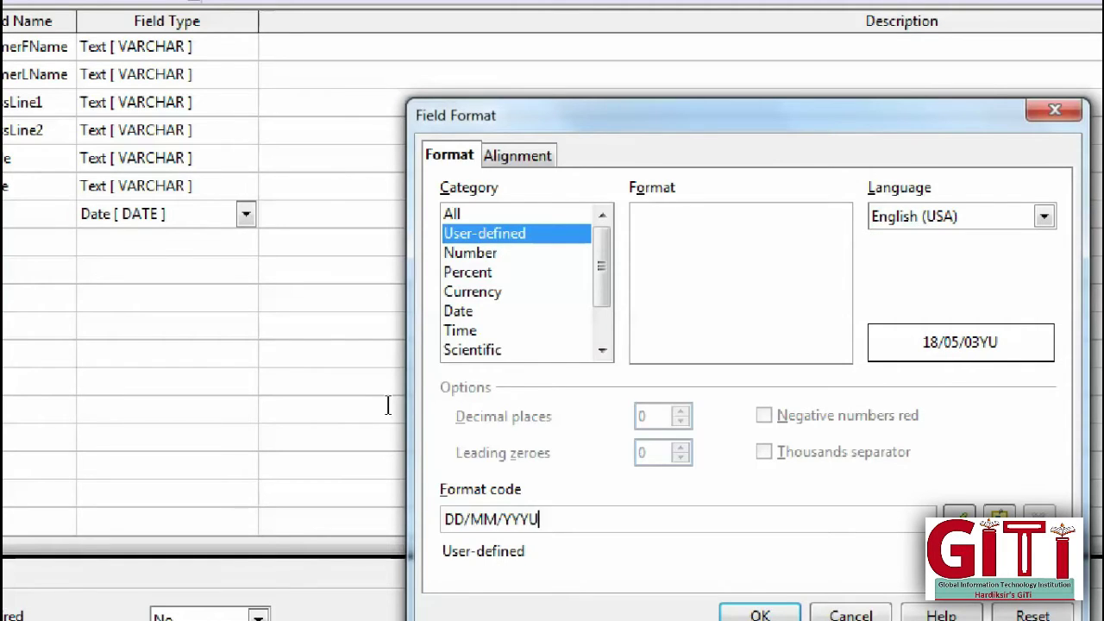
pyautogui.press('BackSpace')
pyautogui.write('Y')
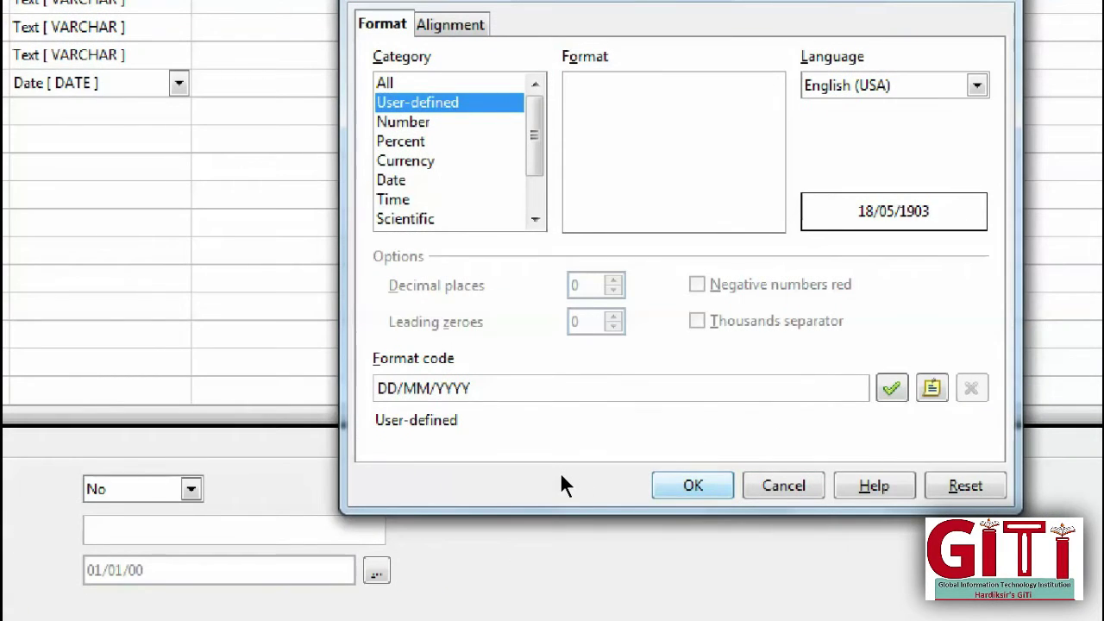
pyautogui.press('Return')
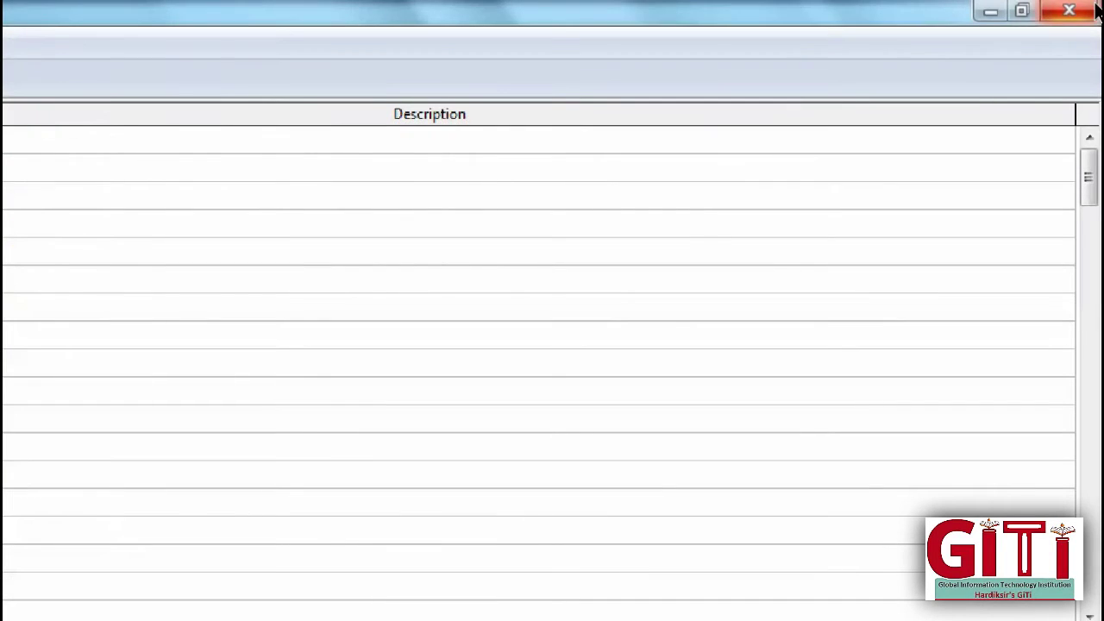
pyautogui.click(1078, 10)
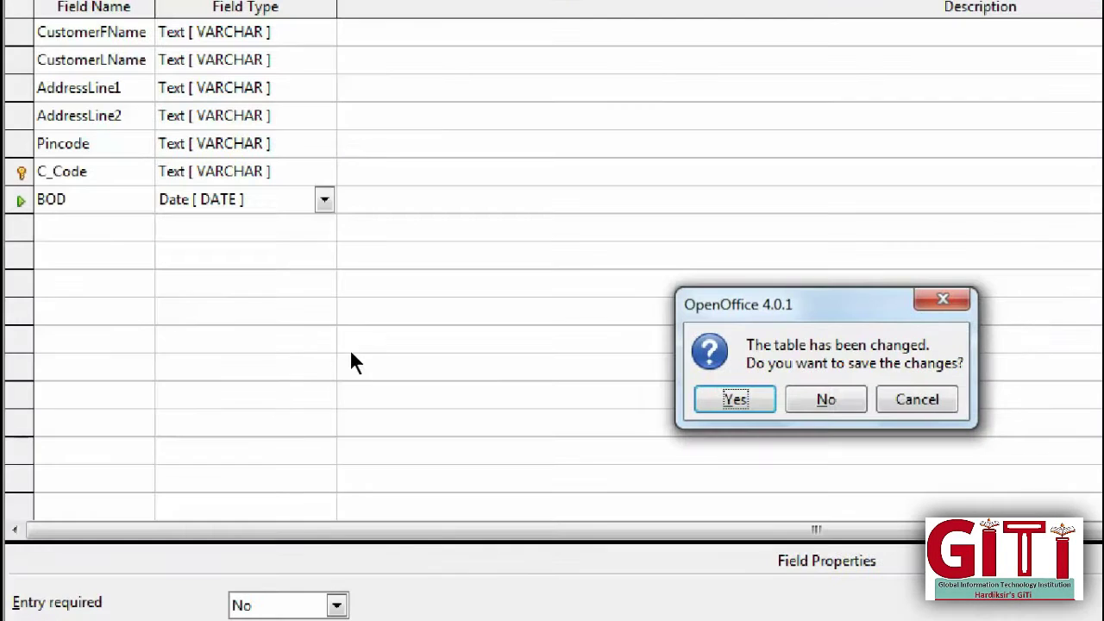
# Step: Save the design changes, open Customer_Table's records and widen the BOD column
pyautogui.press('Return')
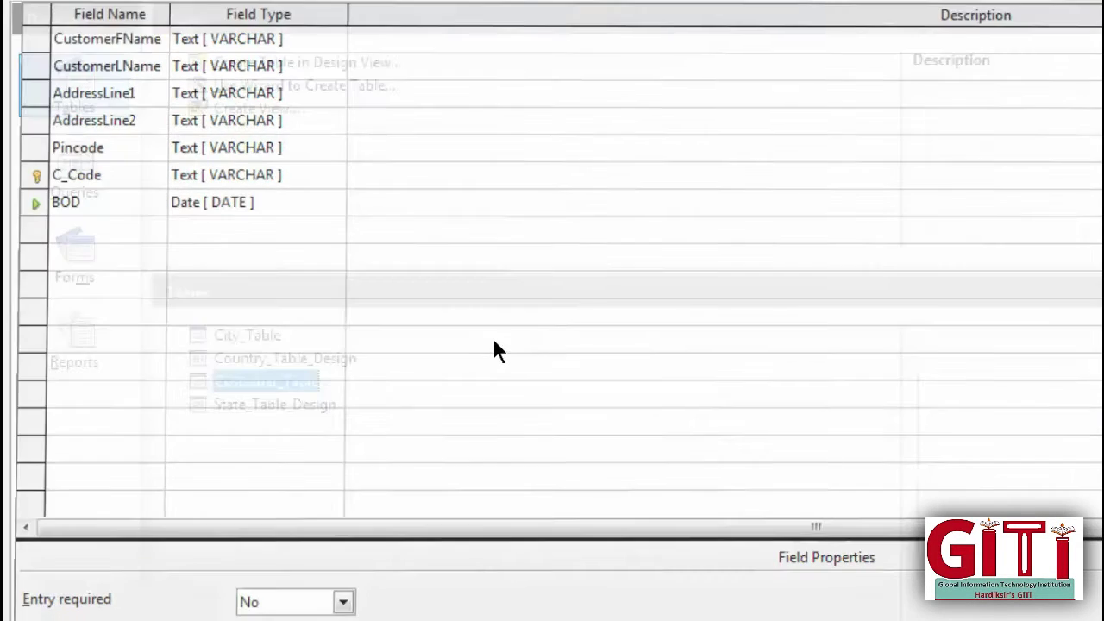
pyautogui.hotkey('shift', 'F10')
pyautogui.press('Down')
pyautogui.press('Down')
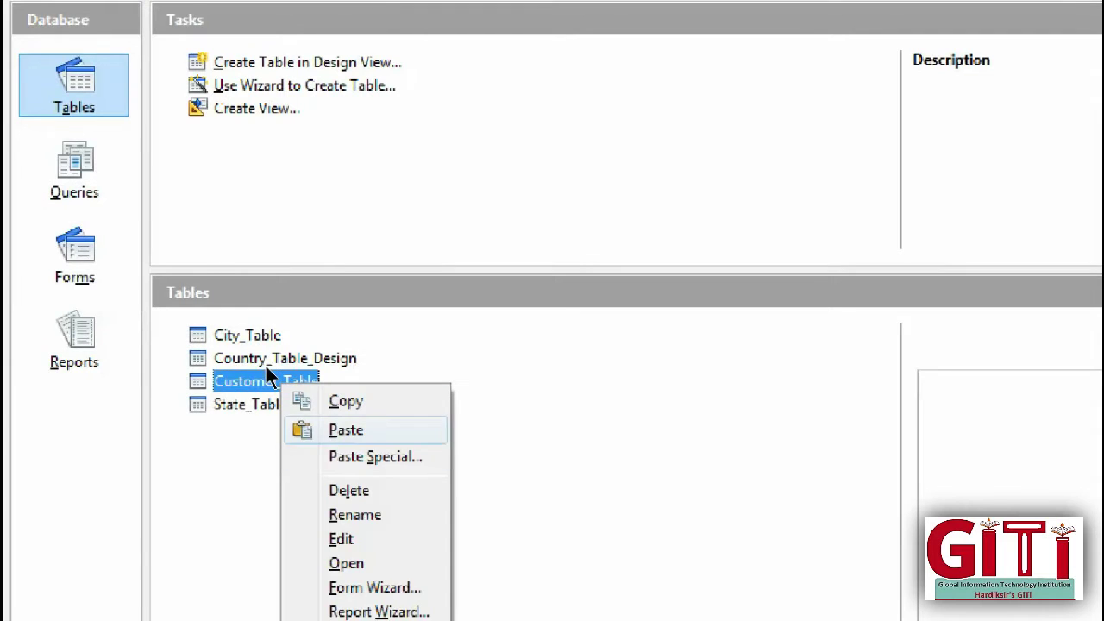
pyautogui.press('Down')
pyautogui.press('Down')
pyautogui.press('Down')
pyautogui.press('Down')
pyautogui.press('Down')
pyautogui.press('Down')
pyautogui.press('Up')
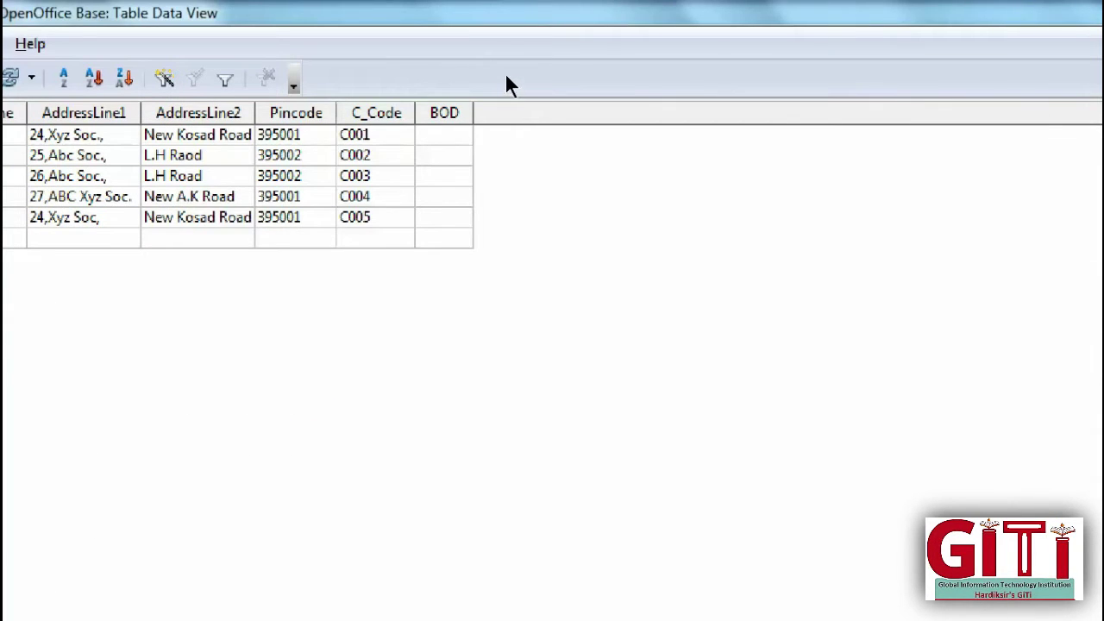
pyautogui.moveTo(473, 112); pyautogui.dragTo(711, 112)
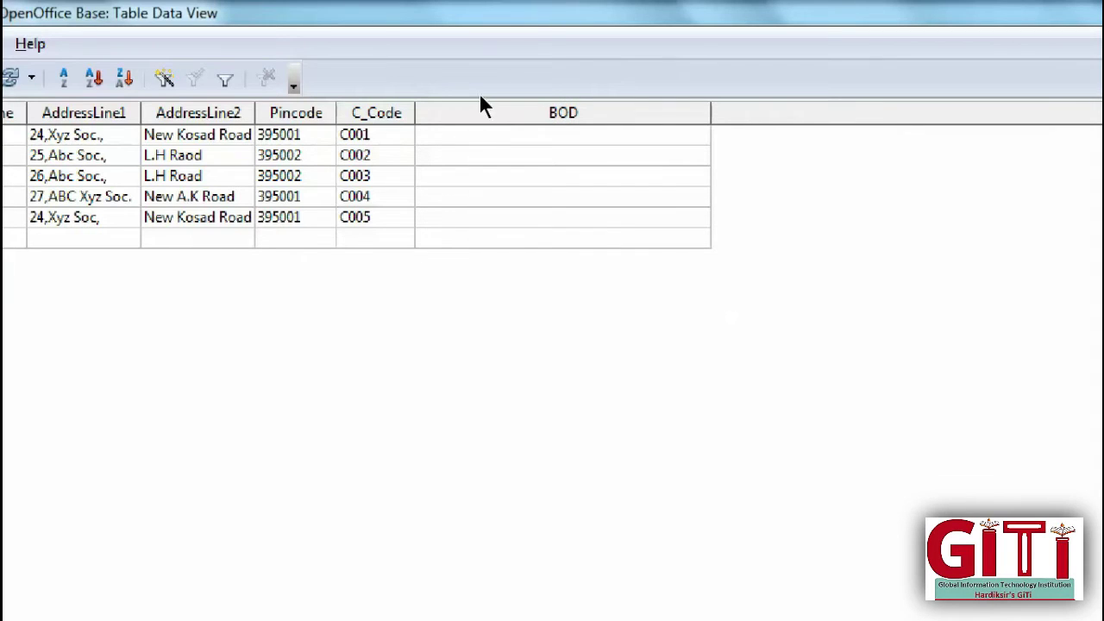
# Step: Enter BOD dates 01/01/2011, 02/02/2012, 03/03/2013, 04/04/2014 and 05/05/2015 down the rows
pyautogui.write('01/01/2011')
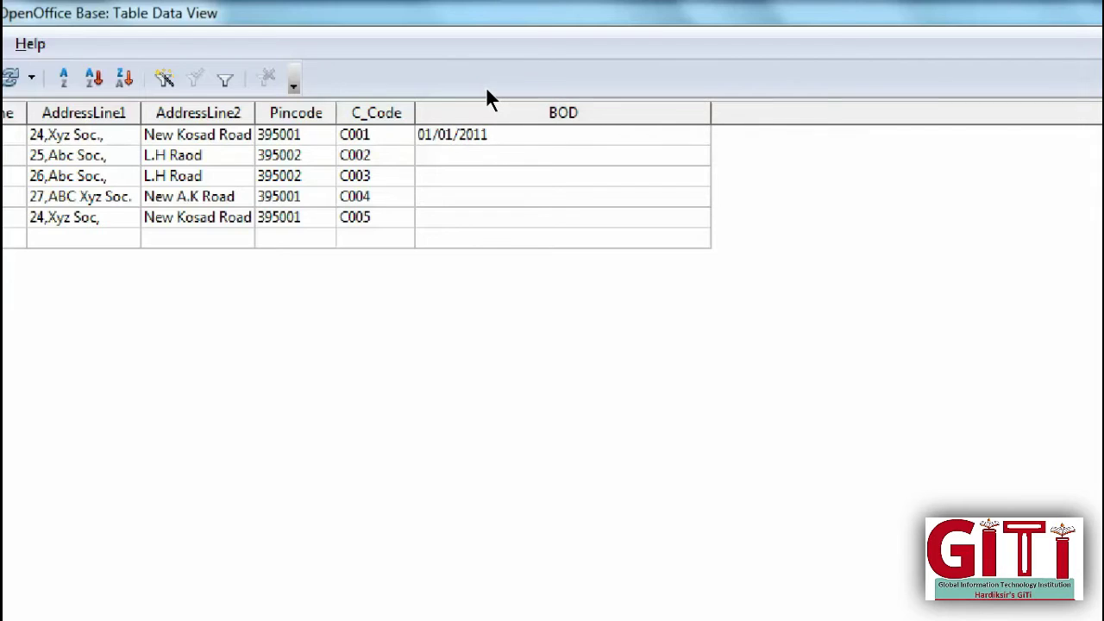
pyautogui.press('Down')
pyautogui.write('0')
pyautogui.write('2/0')
pyautogui.write('2/20')
pyautogui.write('12')
pyautogui.write('03/0')
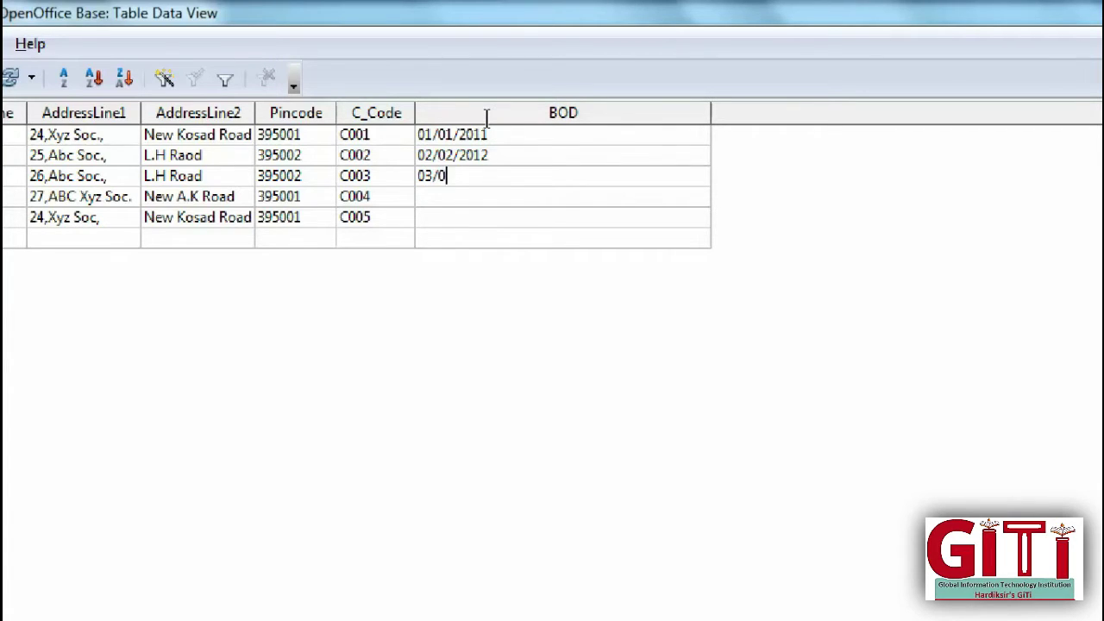
pyautogui.write('3/20')
pyautogui.write('13')
pyautogui.write('04')
pyautogui.write('/0')
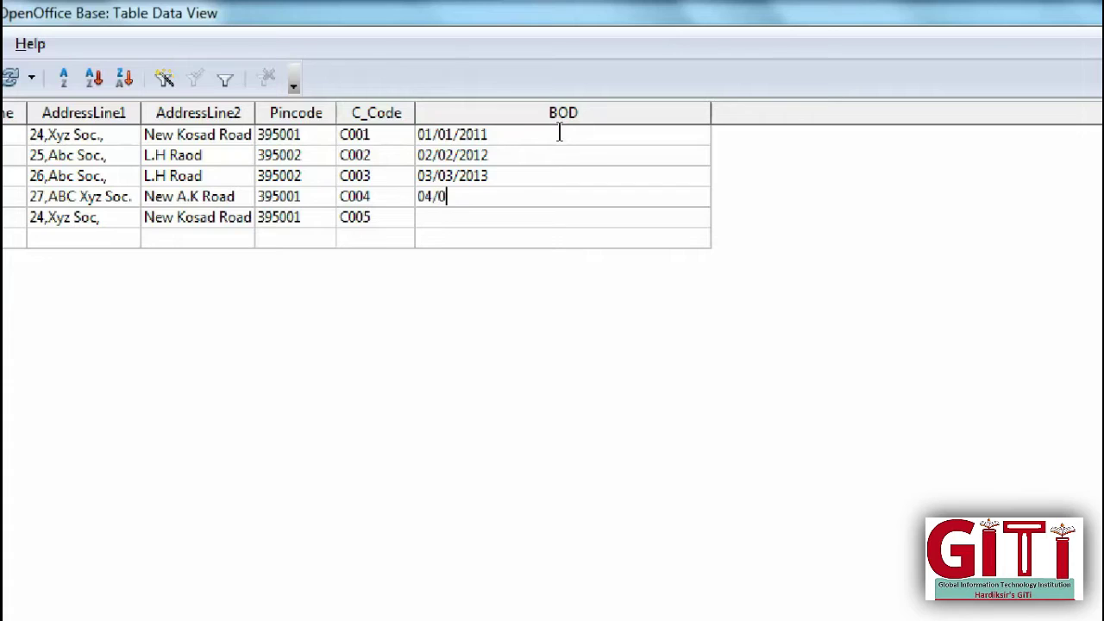
pyautogui.write('4/201405/')
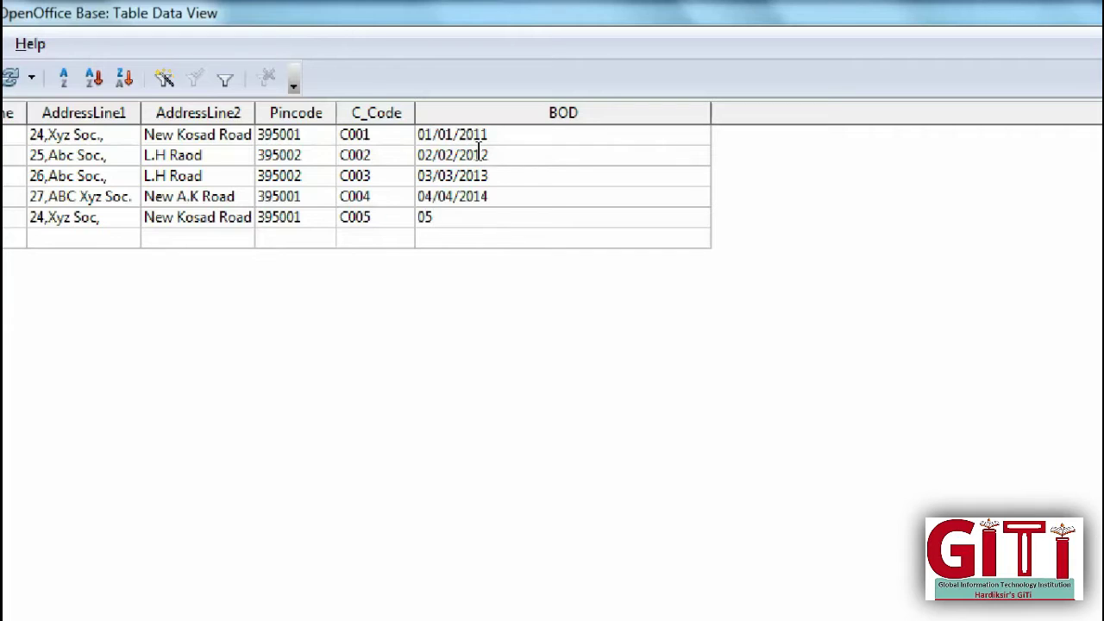
pyautogui.write('05/2015')
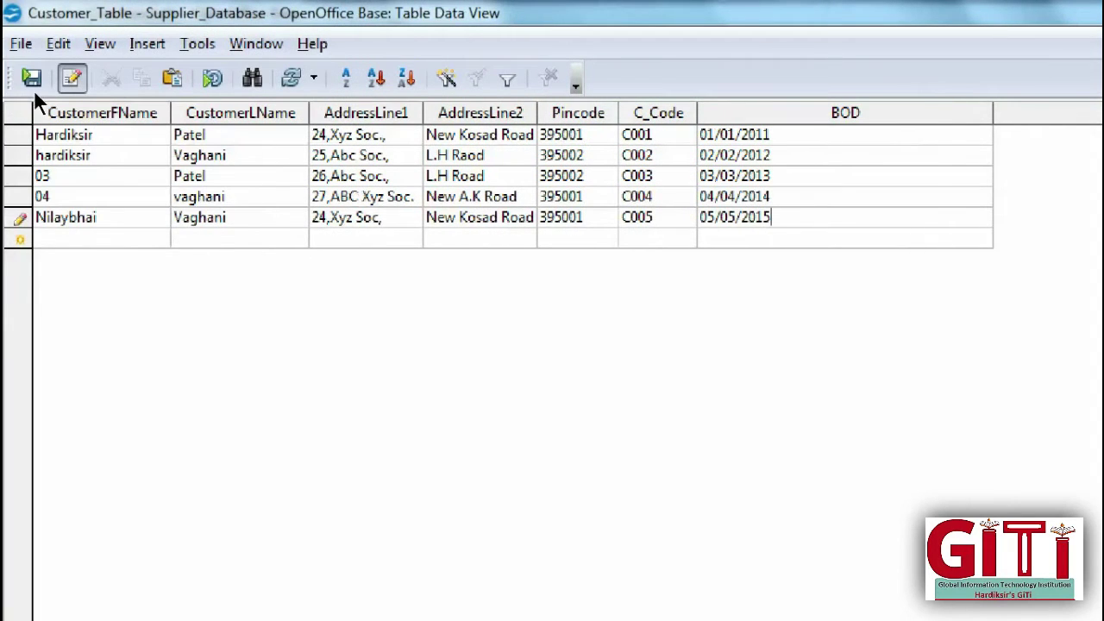
# Step: Replace the placeholder first names 03 and 04 in rows 3 and 4 with the customers' first names
pyautogui.click(42, 175)
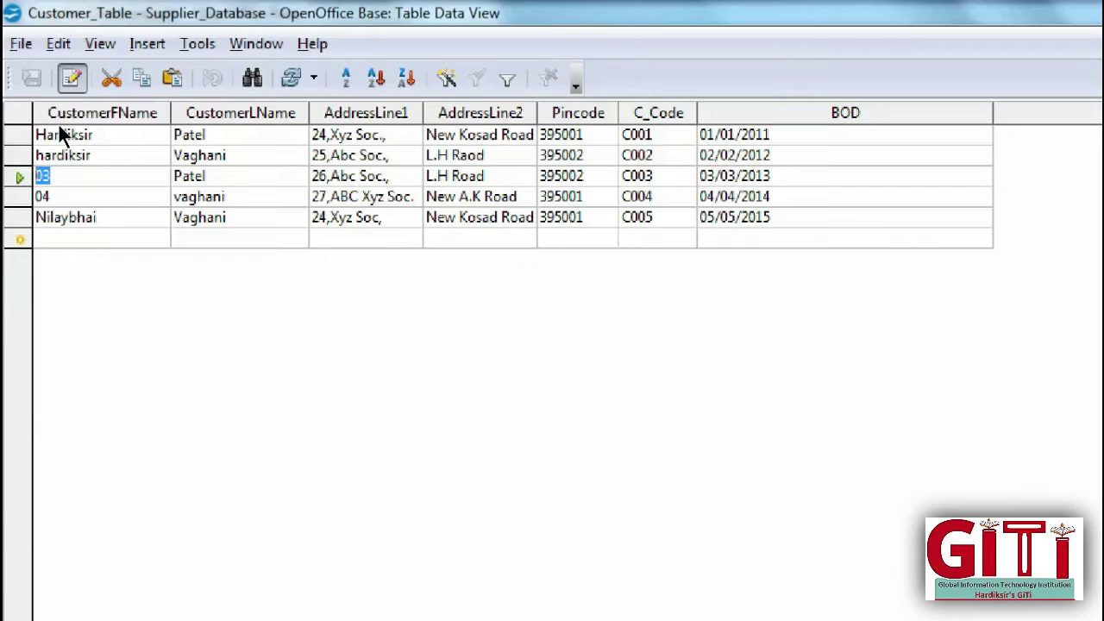
pyautogui.press('BackSpace')
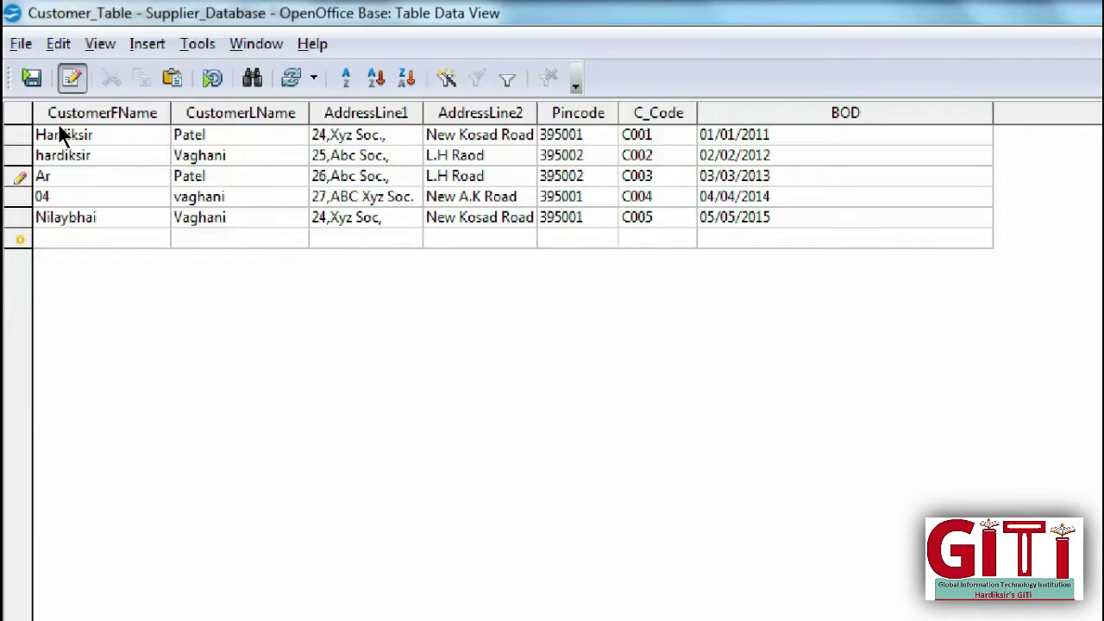
pyautogui.press('Tab')
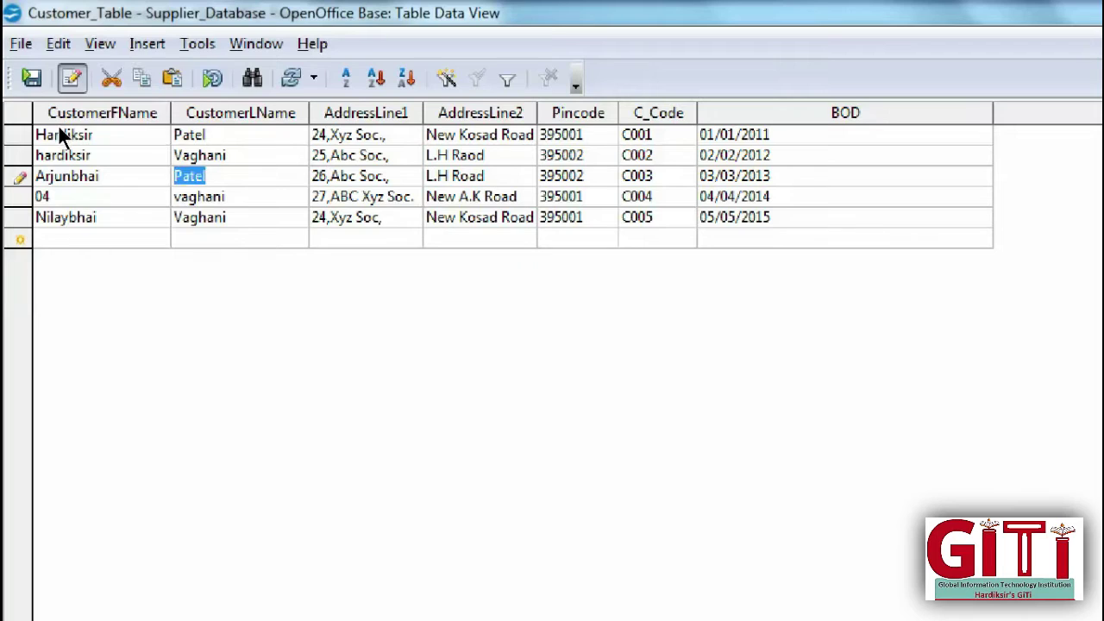
pyautogui.press('Down')
pyautogui.press('Home')
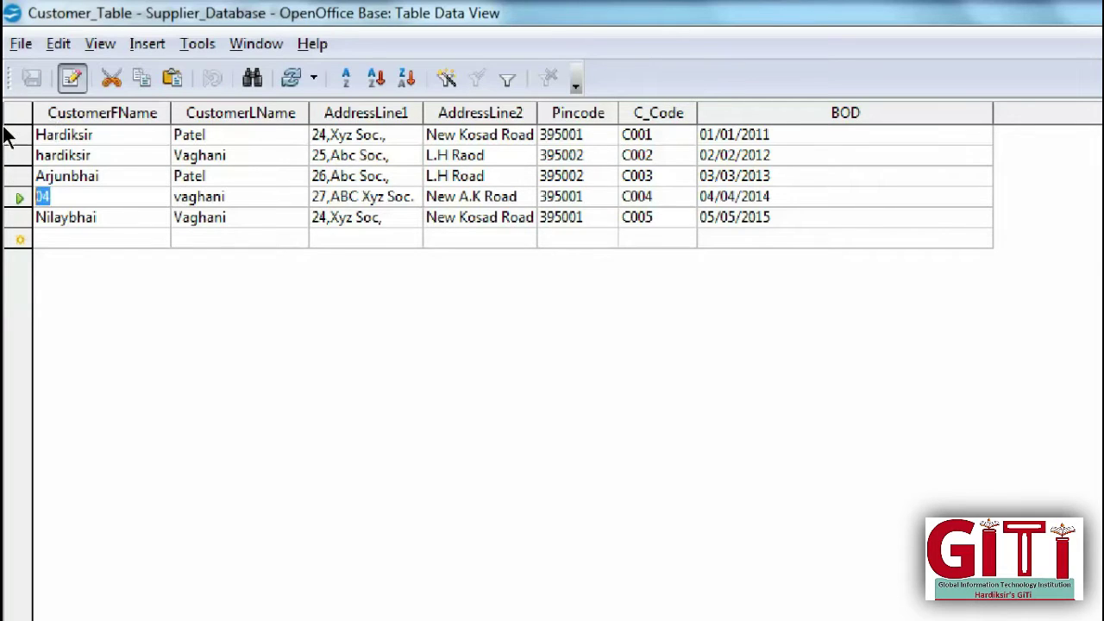
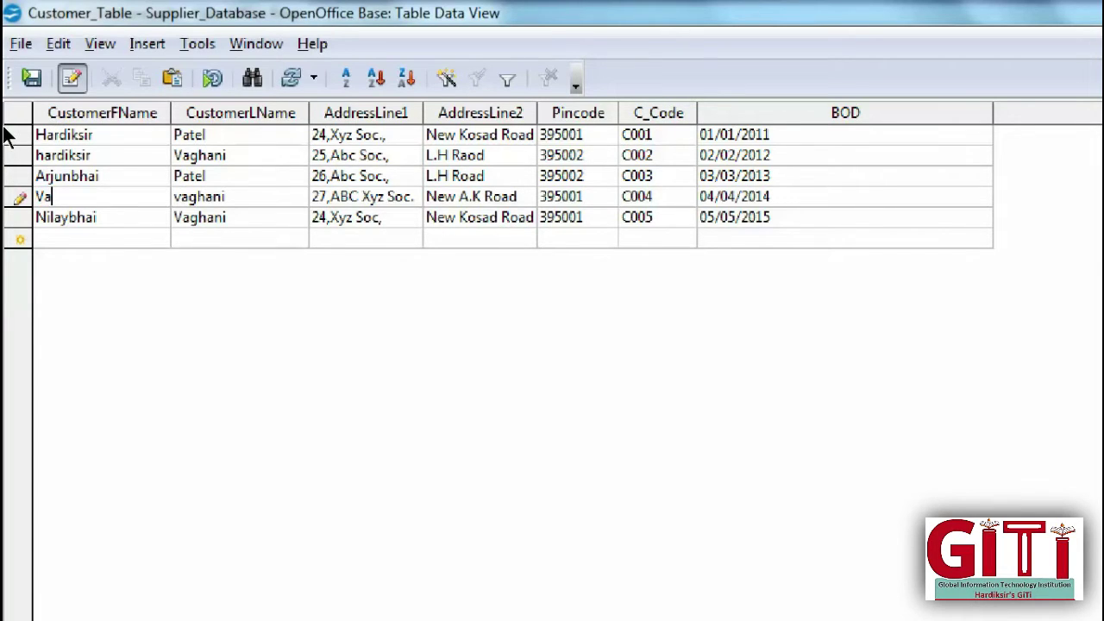
pyautogui.press('BackSpace')
pyautogui.press('BackSpace')
pyautogui.press('BackSpace')
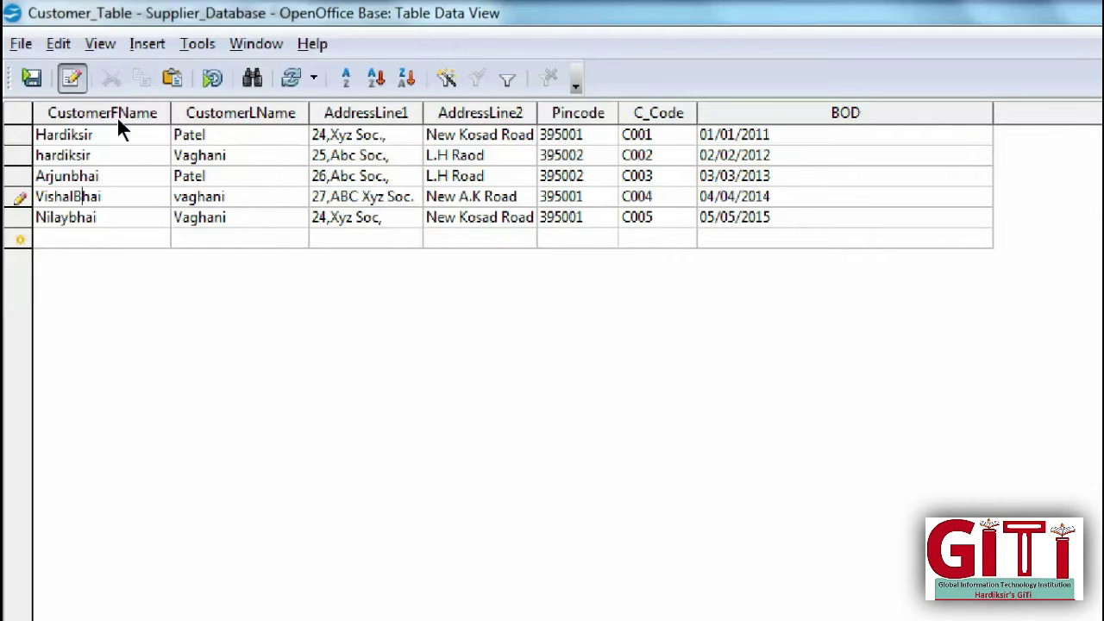
# Step: Change row 3's last name to begin with a lowercase p
pyautogui.press('Up')
pyautogui.press('Tab')
pyautogui.click(178, 175)
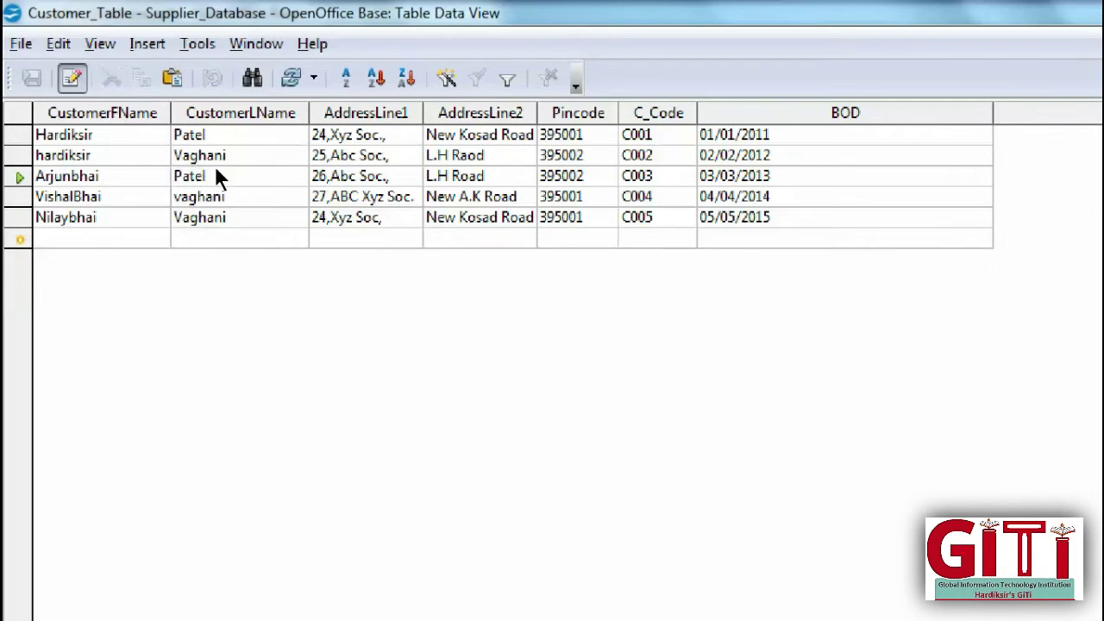
pyautogui.press('BackSpace')
pyautogui.write('p')
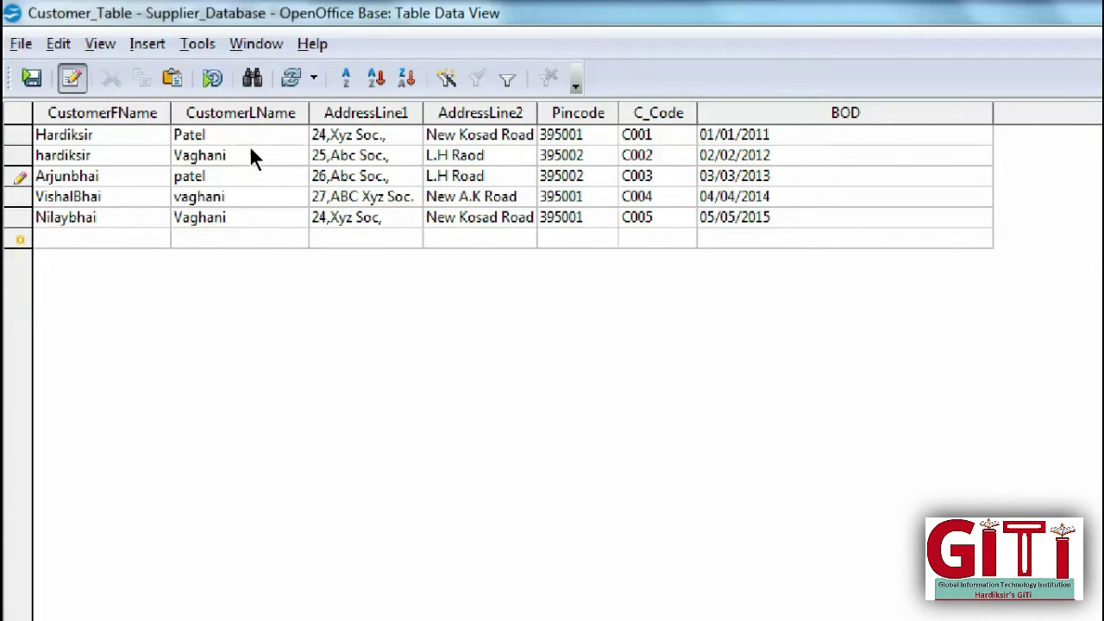
# Step: End row 5's AddressLine1 with a period instead of a comma and widen AddressLine2
pyautogui.press('Down')
pyautogui.press('Down')
pyautogui.press('Tab')
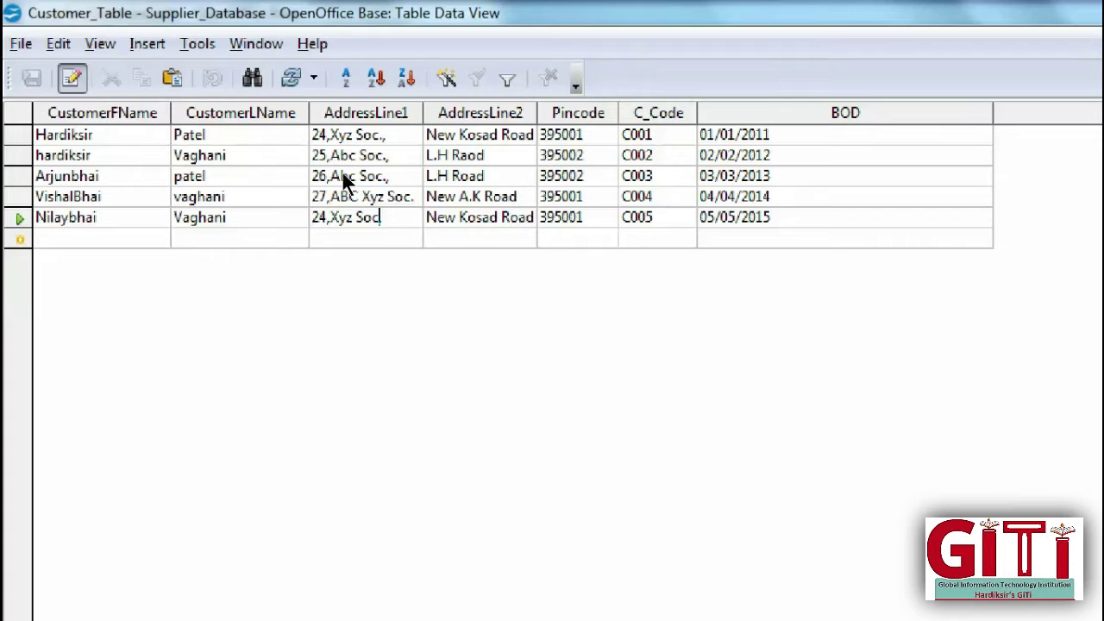
pyautogui.press('BackSpace')
pyautogui.write('.')
pyautogui.moveTo(536, 113); pyautogui.dragTo(630, 113)
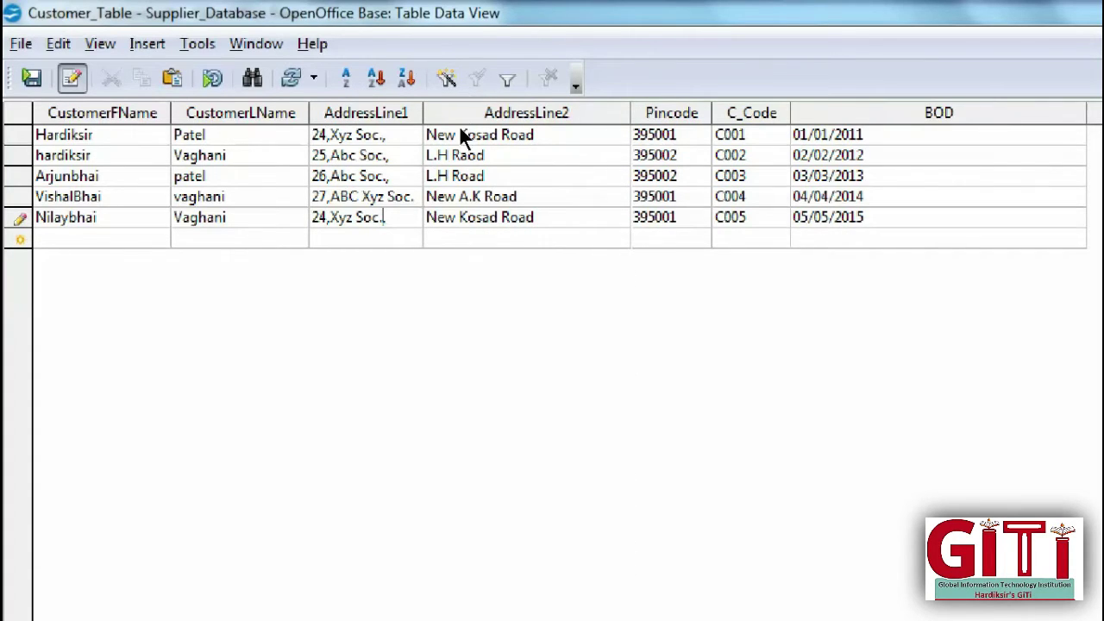
# Step: Save row 5's address edit and close the table's data view
pyautogui.click(656, 175)
pyautogui.click(678, 176)
pyautogui.click(25, 71)
pyautogui.click(1070, 10)
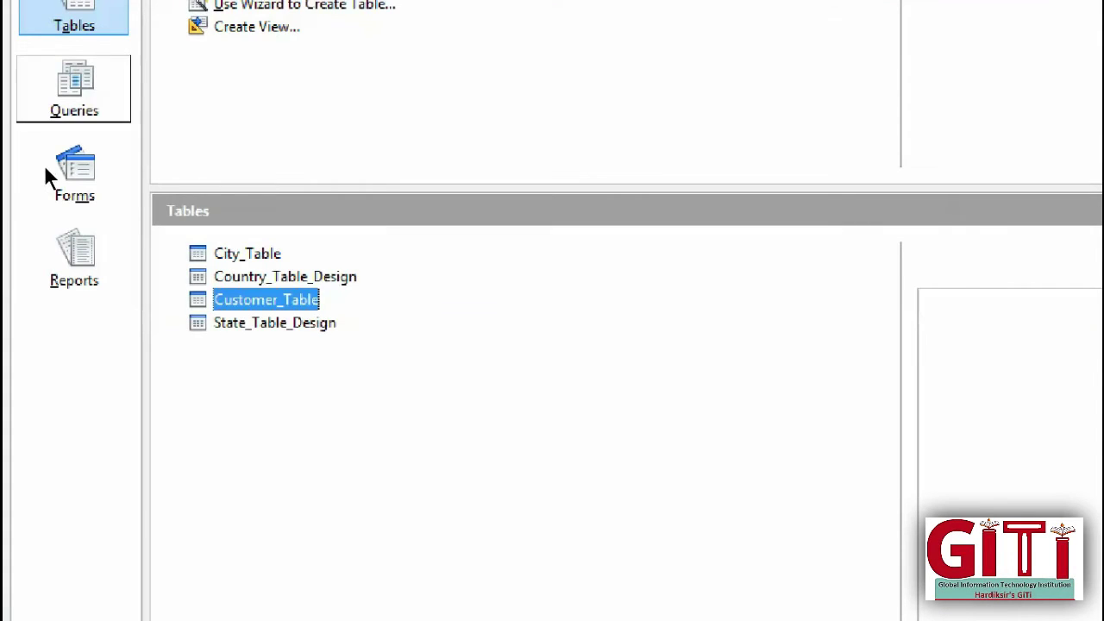
# Step: Create a new design-view query with Customer_Table added as its source
pyautogui.click(74, 95)
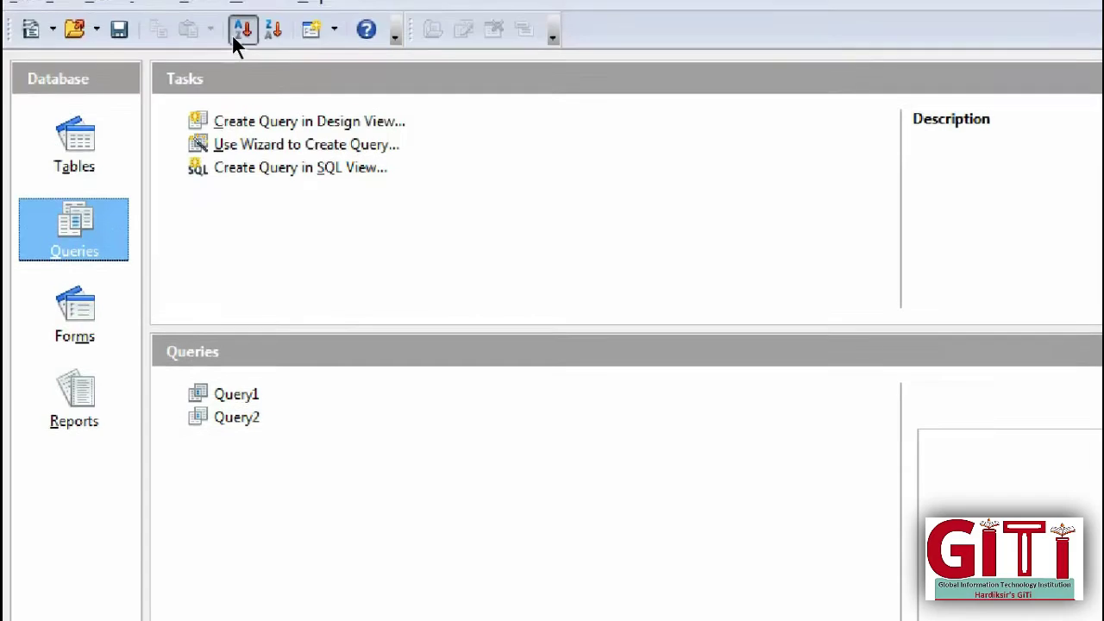
pyautogui.click(229, 125)
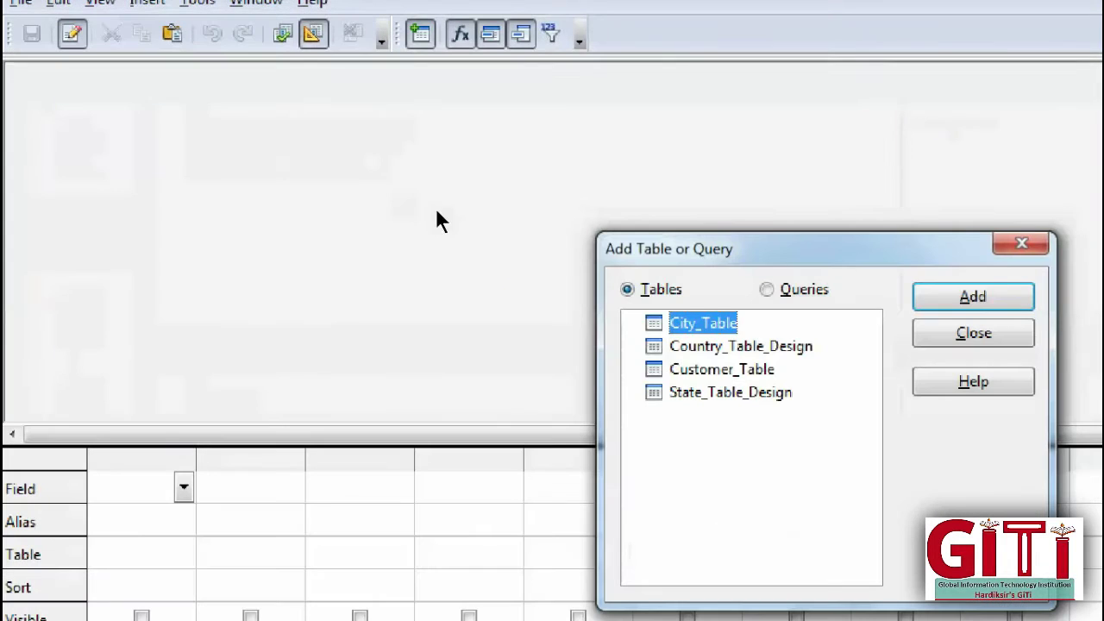
pyautogui.press('Down')
pyautogui.press('Down')
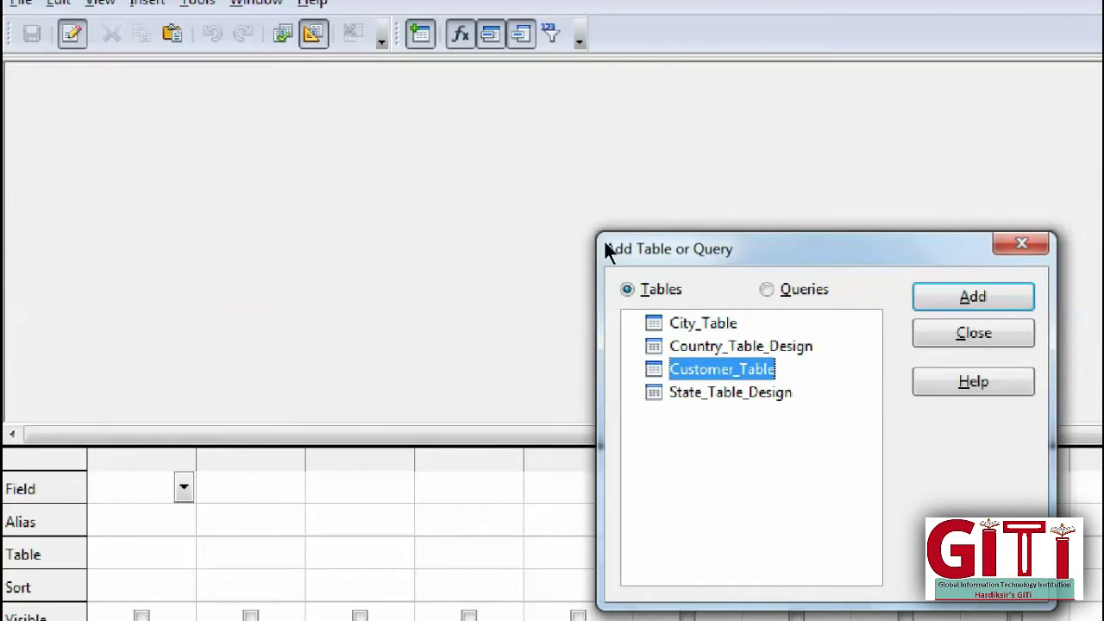
pyautogui.press('Return')
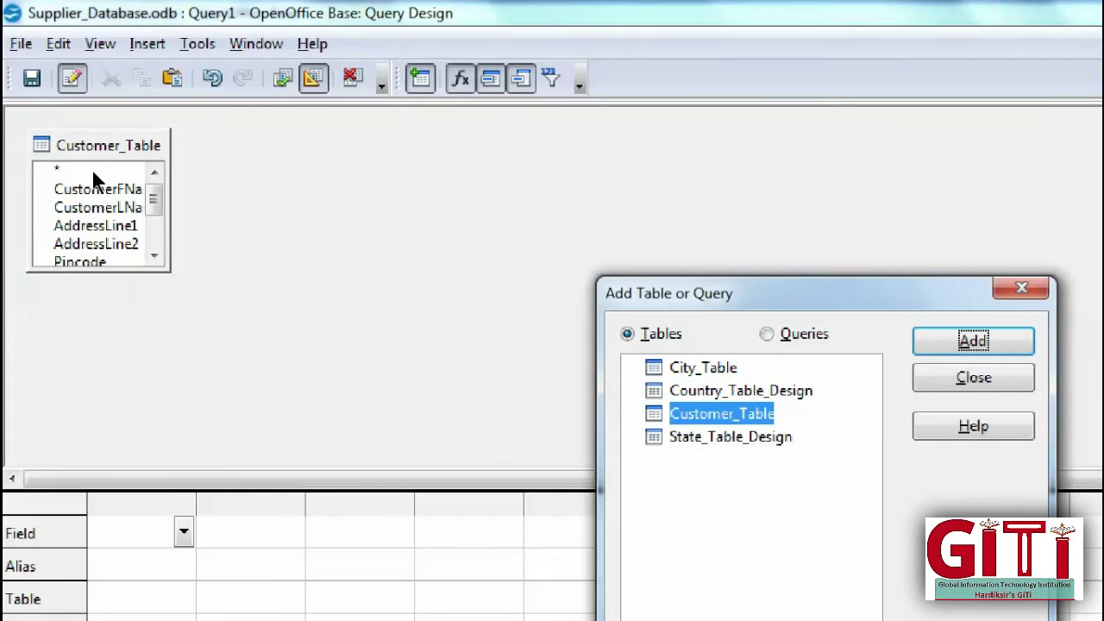
pyautogui.press('Tab')
pyautogui.press('Return')
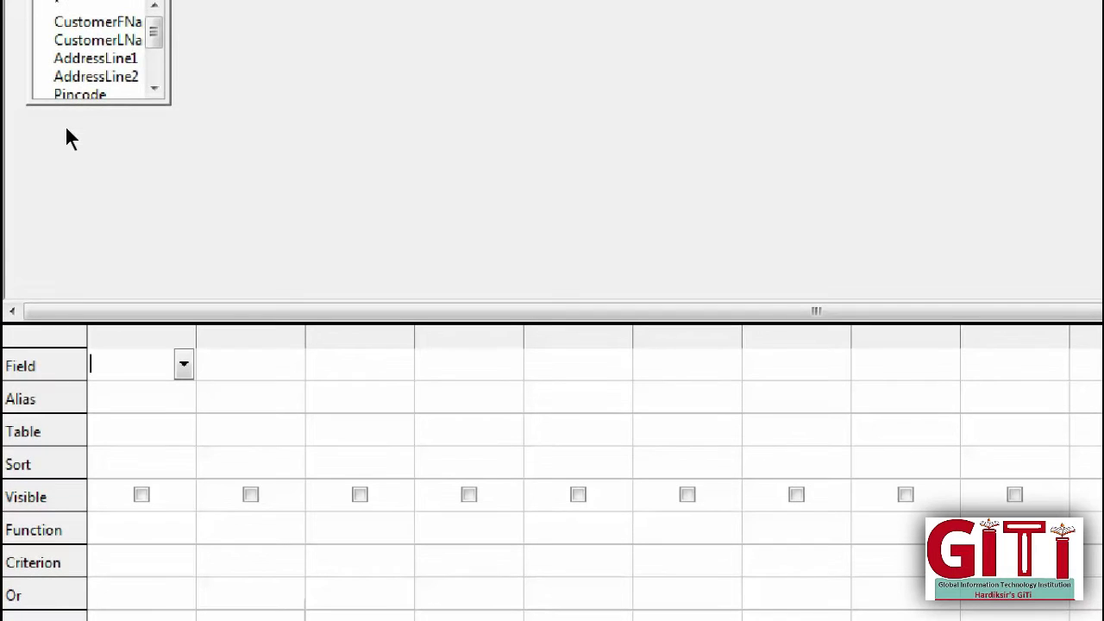
# Step: Add CustomerFName, CustomerLName, AddressLine1, AddressLine2 and Pincode to the query grid
pyautogui.press('Down')
pyautogui.press('Return')
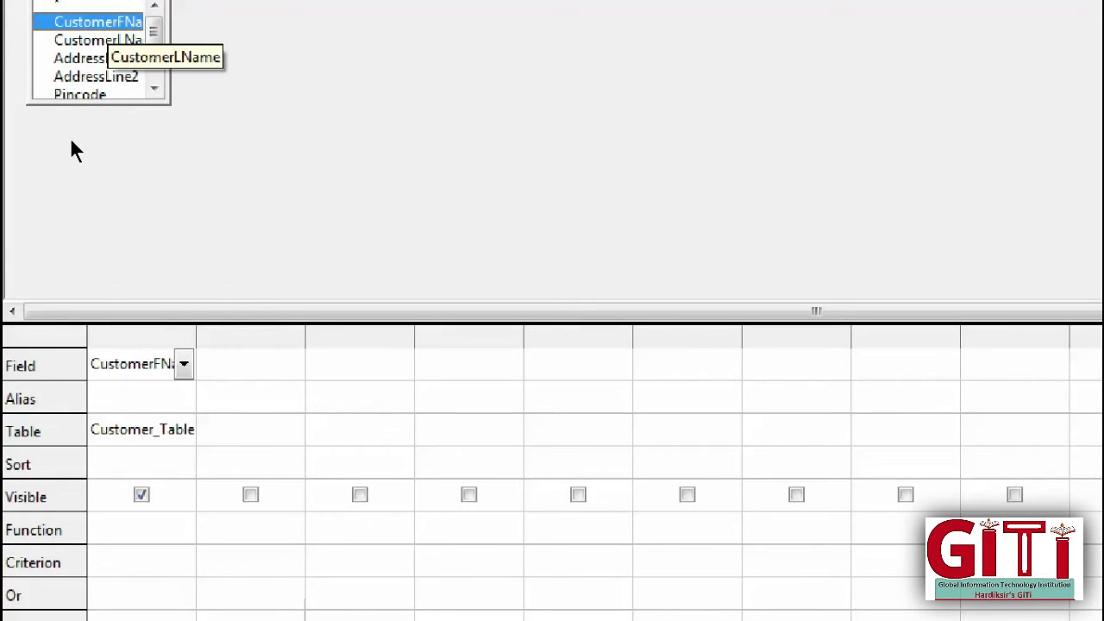
pyautogui.press('Down')
pyautogui.press('Return')
pyautogui.press('Down')
pyautogui.press('Return')
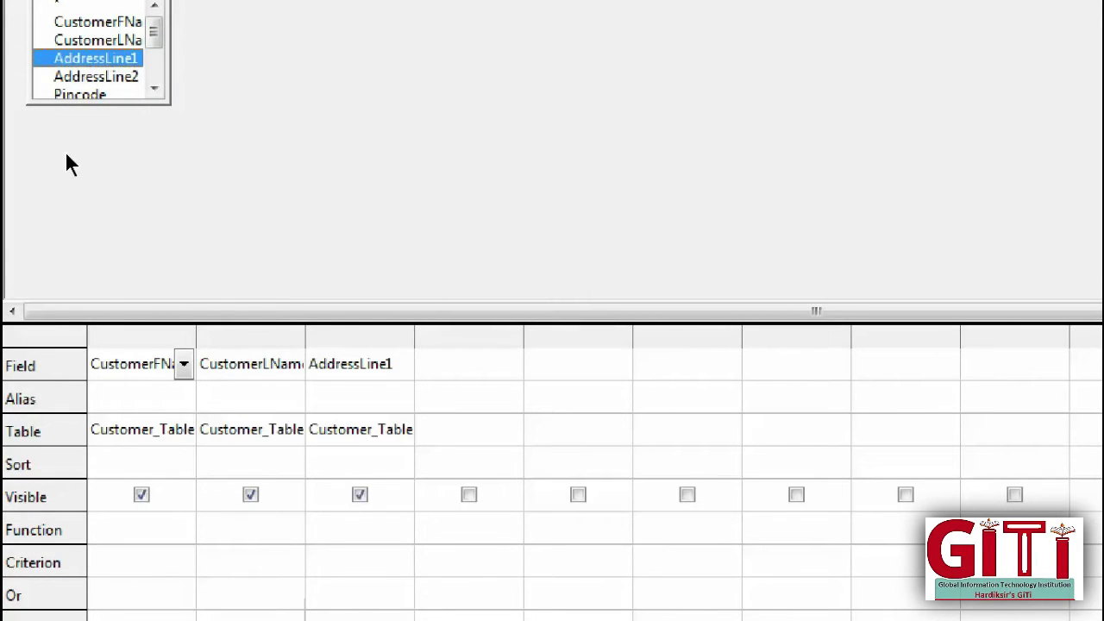
pyautogui.press('Down')
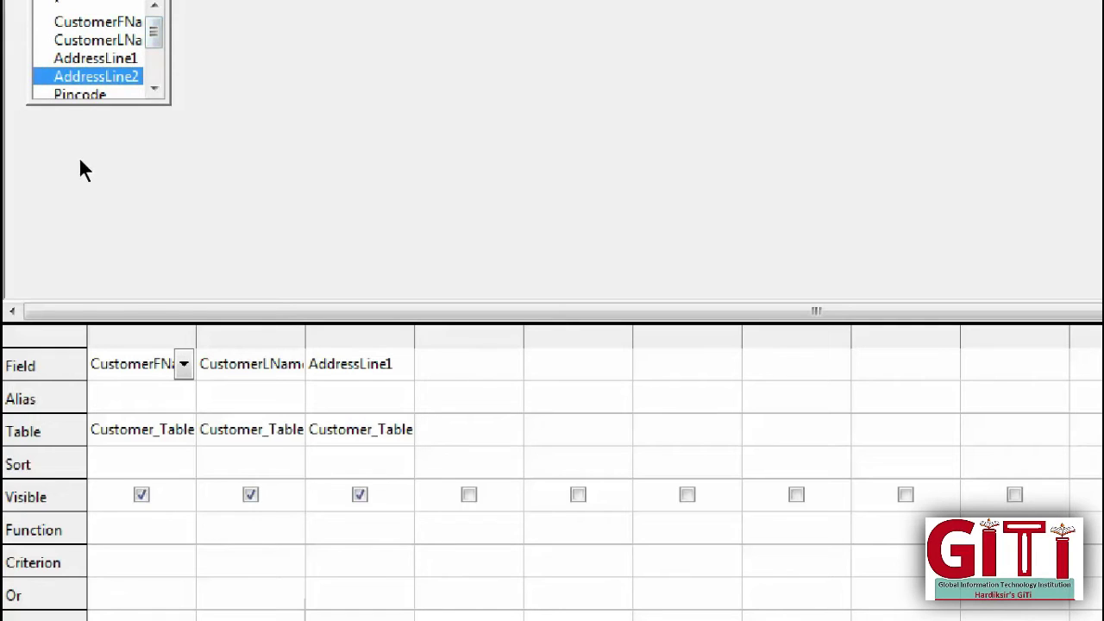
pyautogui.press('Return')
pyautogui.scroll(-1, 100, 147)
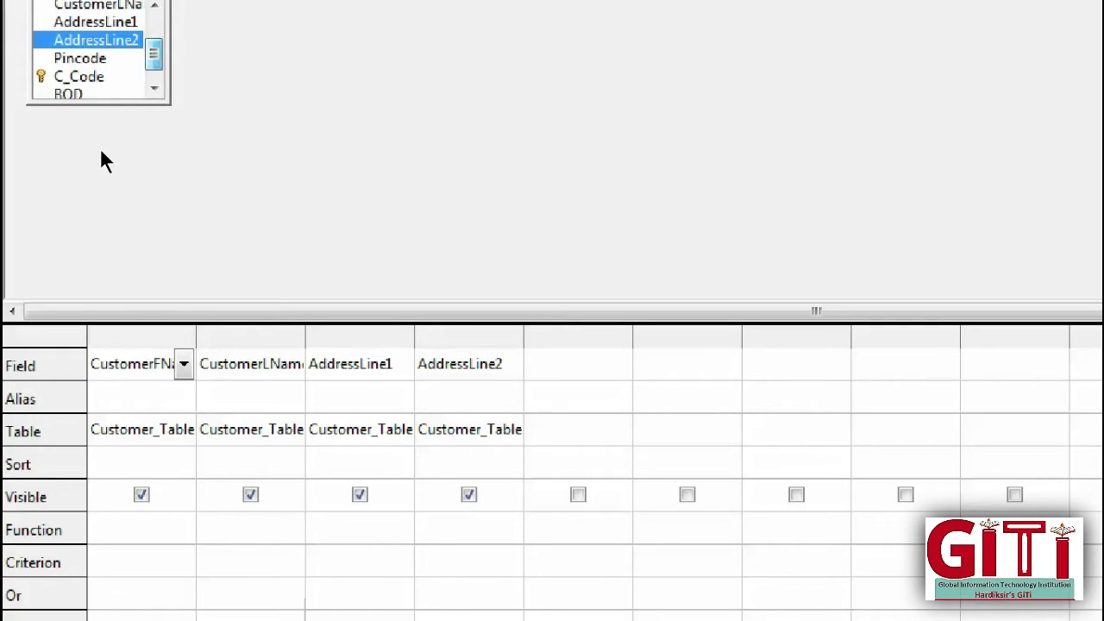
pyautogui.press('Down')
pyautogui.press('Return')
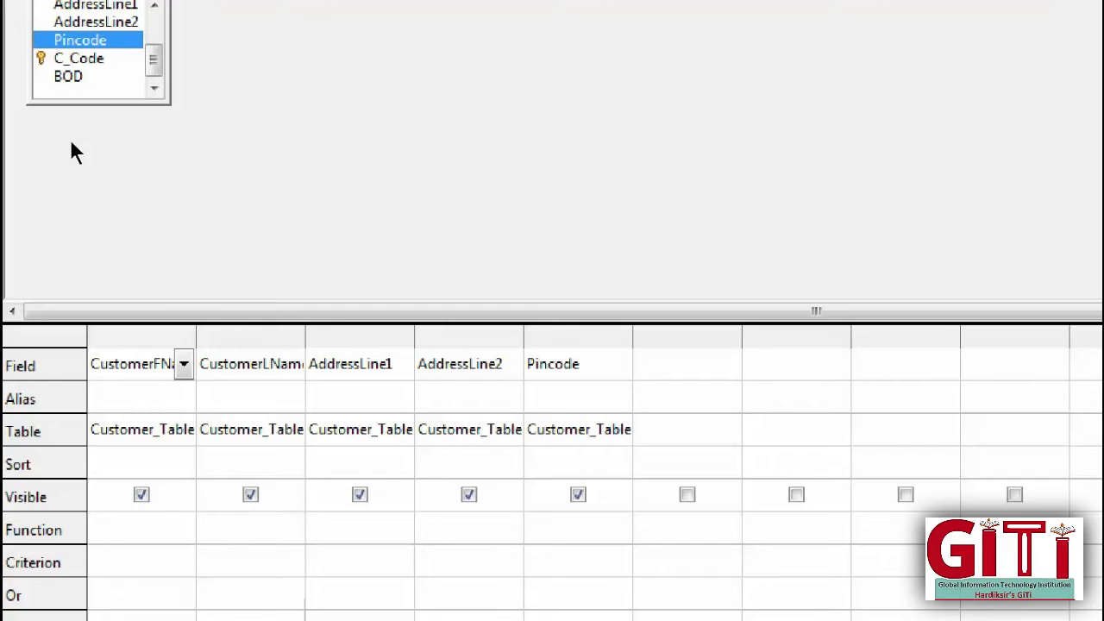
# Step: Add C_Code and BOD, then move C_Code to the front and BOD after CustomerLName
pyautogui.press('Down')
pyautogui.press('Return')
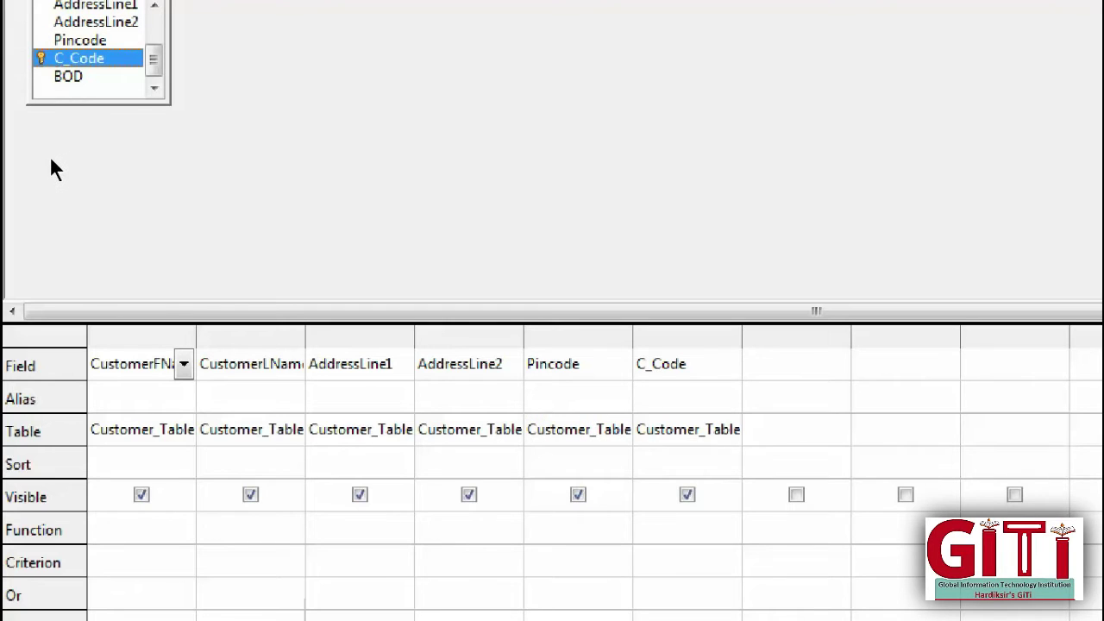
pyautogui.press('Down')
pyautogui.press('Return')
pyautogui.moveTo(687, 336); pyautogui.dragTo(51, 337)
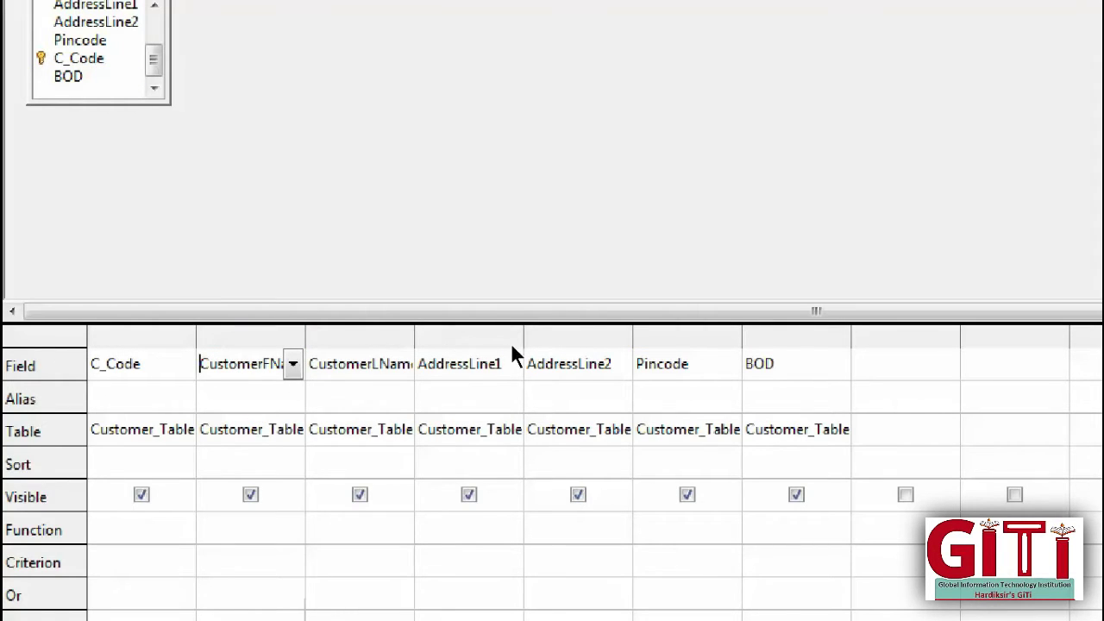
pyautogui.moveTo(796, 337); pyautogui.dragTo(324, 341)
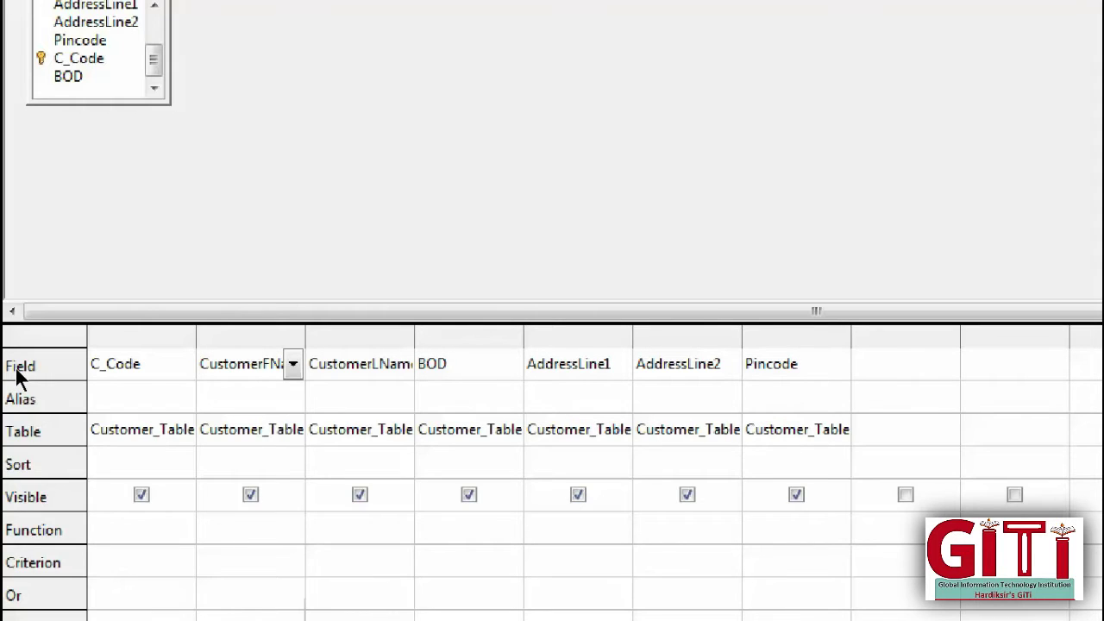
# Step: Set C_Code's alias to 'Customer Code' and its sort order to descending in Query1
pyautogui.click(84, 373)
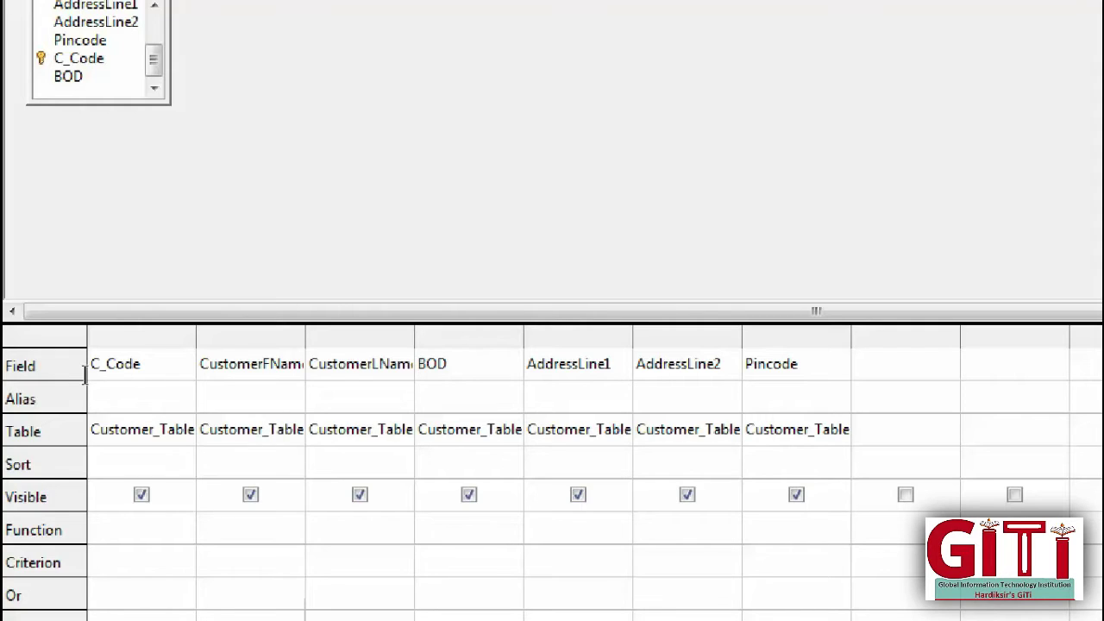
pyautogui.write('Customer Code')
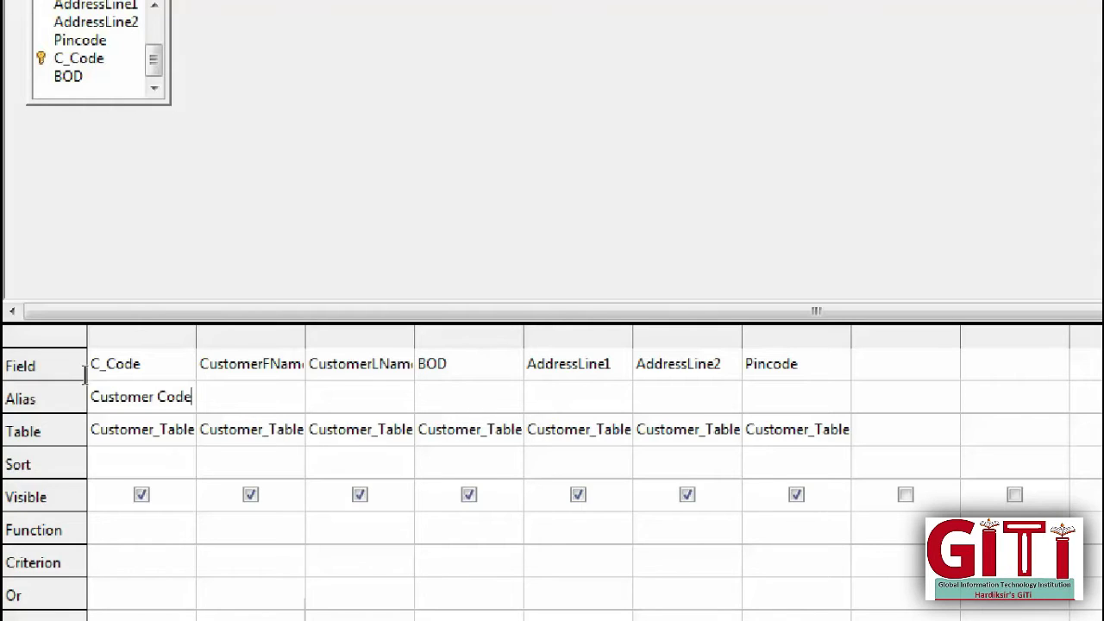
pyautogui.press('Down')
pyautogui.press('Down')
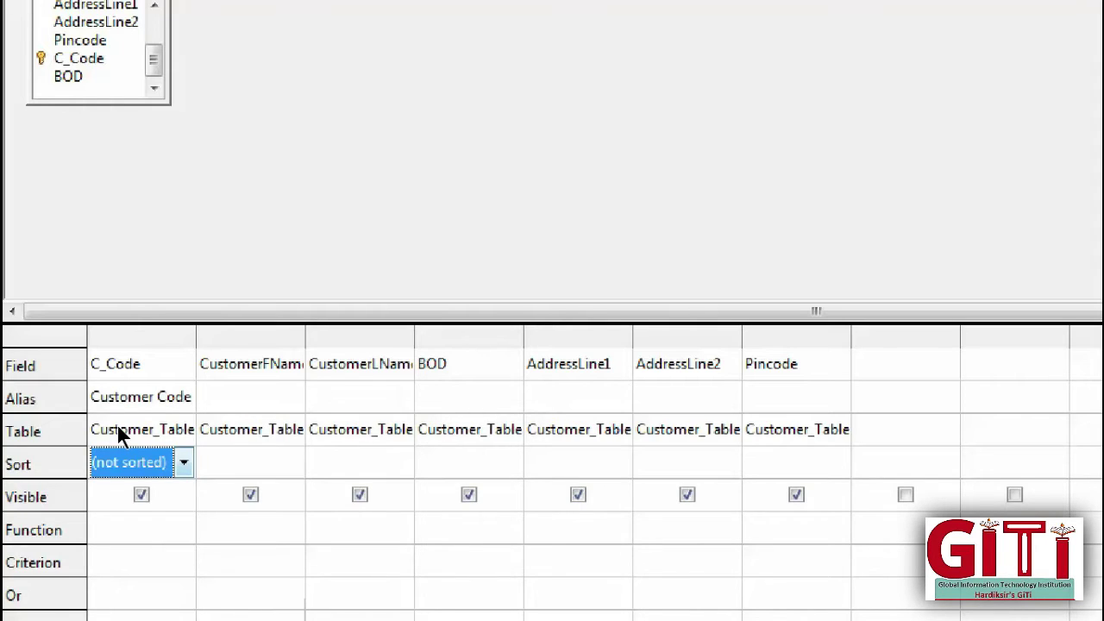
pyautogui.hotkey('alt', 'Down')
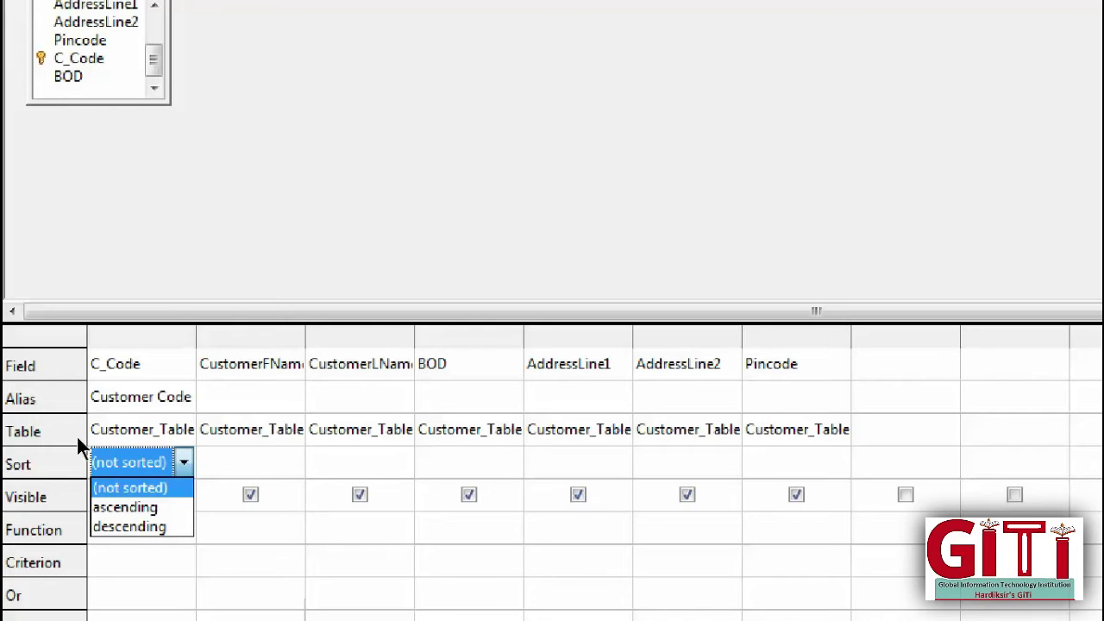
pyautogui.press('Down')
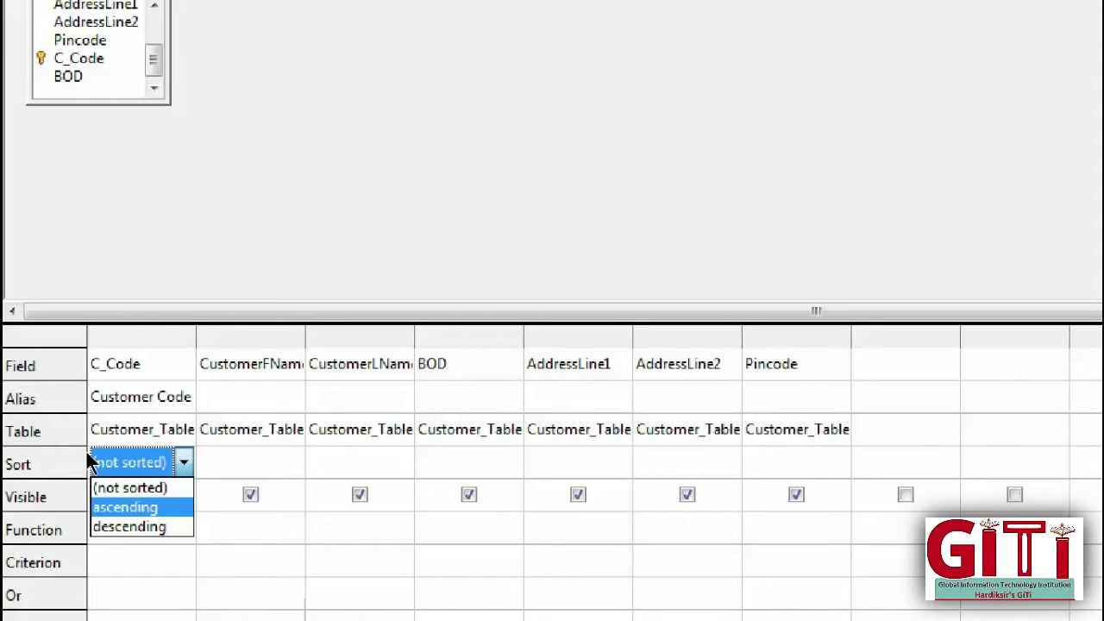
pyautogui.press('Down')
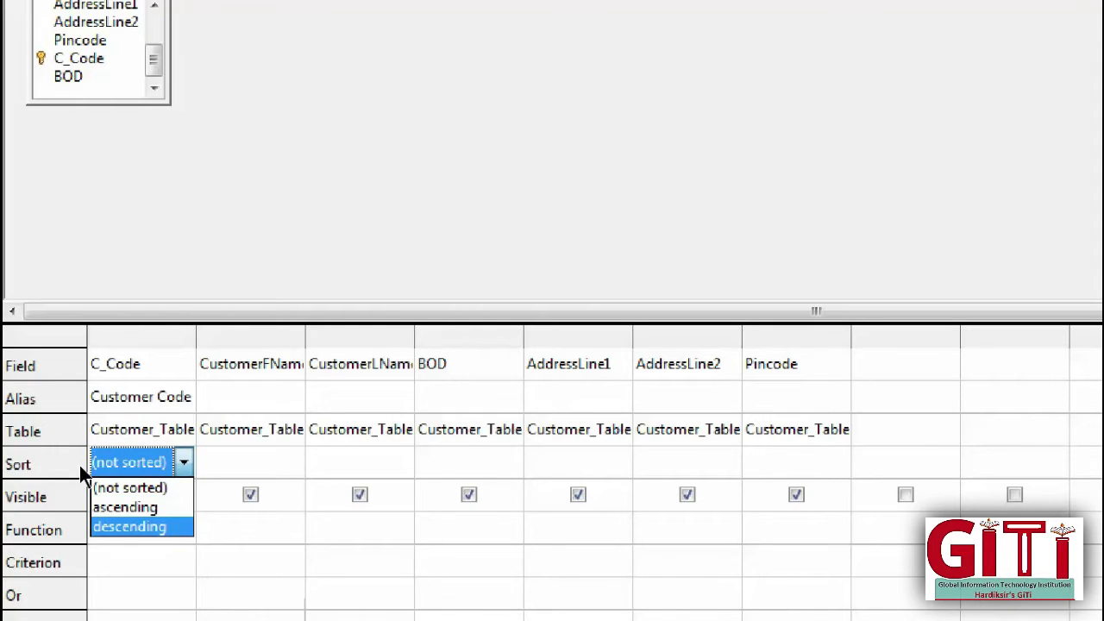
pyautogui.press('Return')
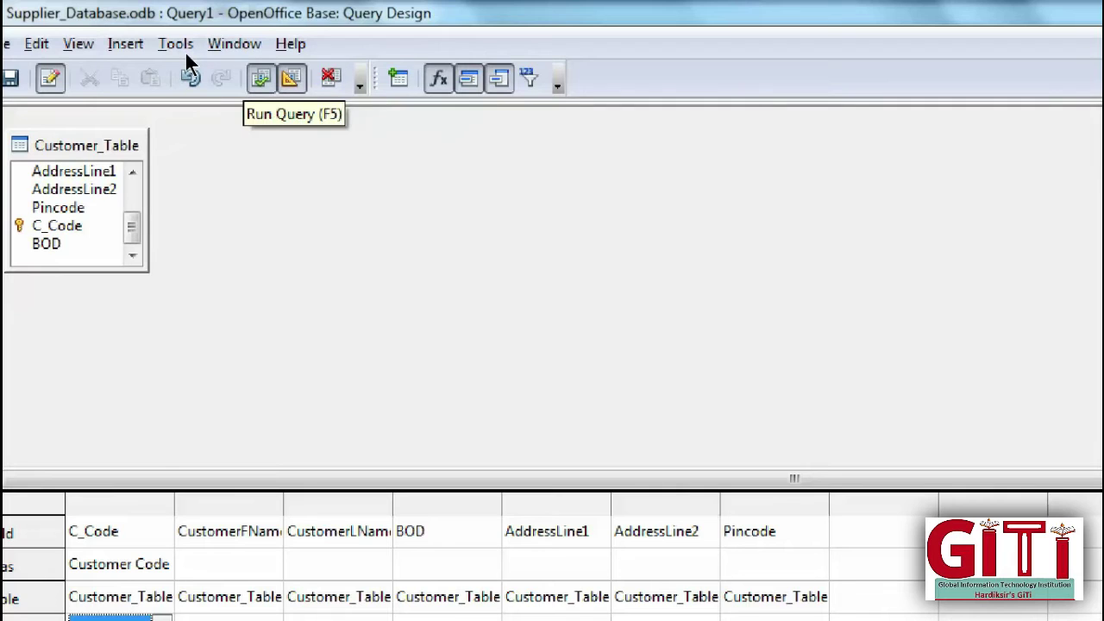
# Step: Change C_Code's sort to ascending and rerun the query to list C001 through C005 in order
pyautogui.press('F5')
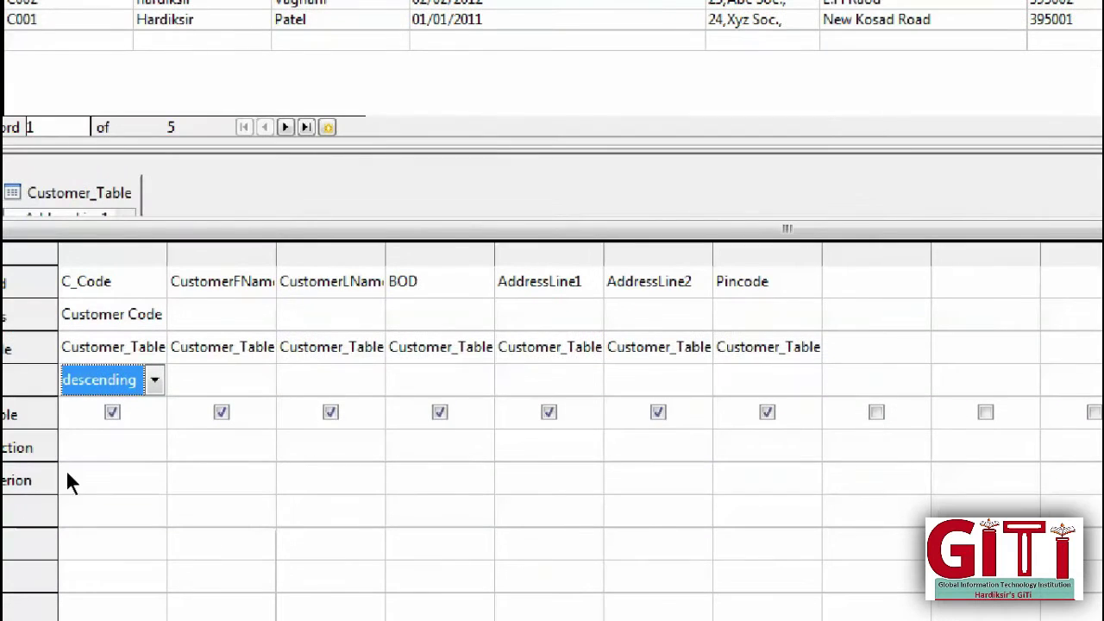
pyautogui.click(117, 614)
pyautogui.click(103, 434)
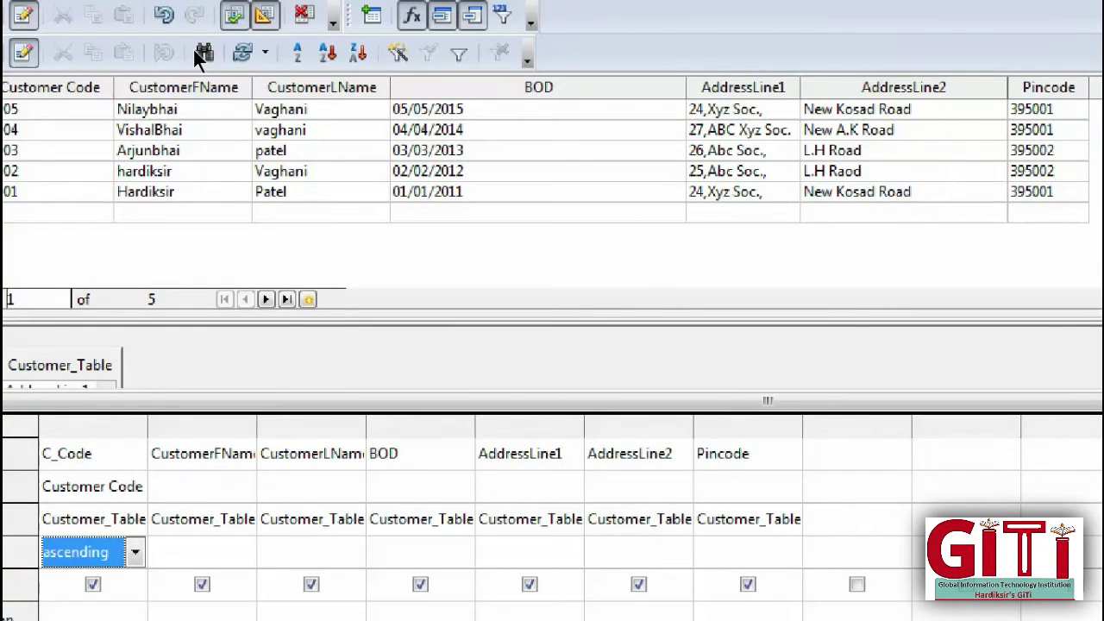
pyautogui.press('F5')
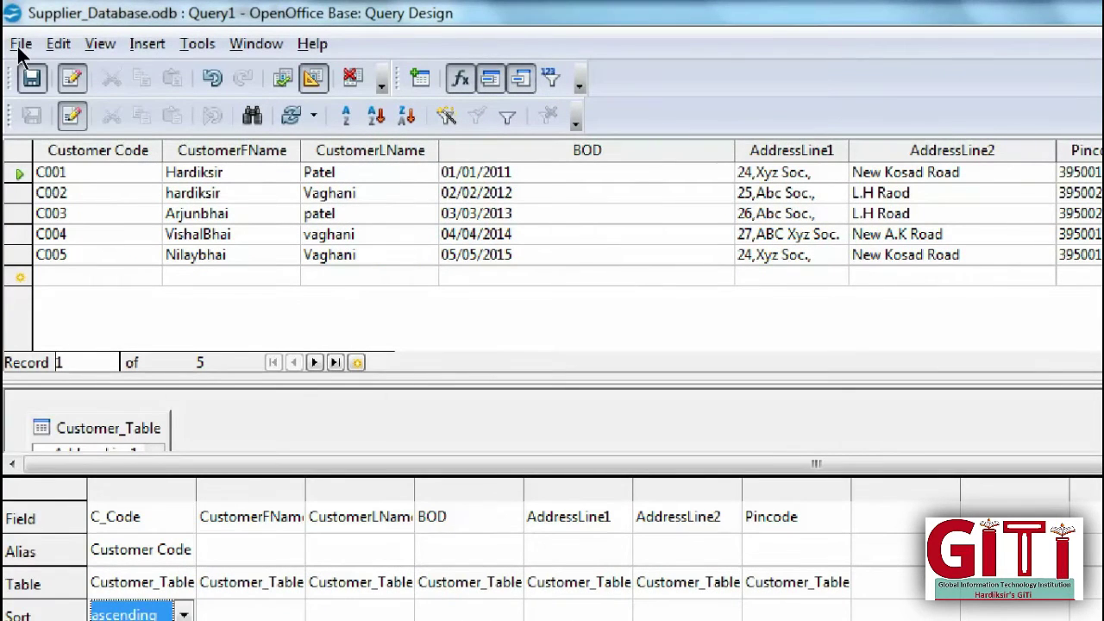
# Step: Save the sorted query under the name 'Q1_C_Code AS Order'
pyautogui.click(31, 78)
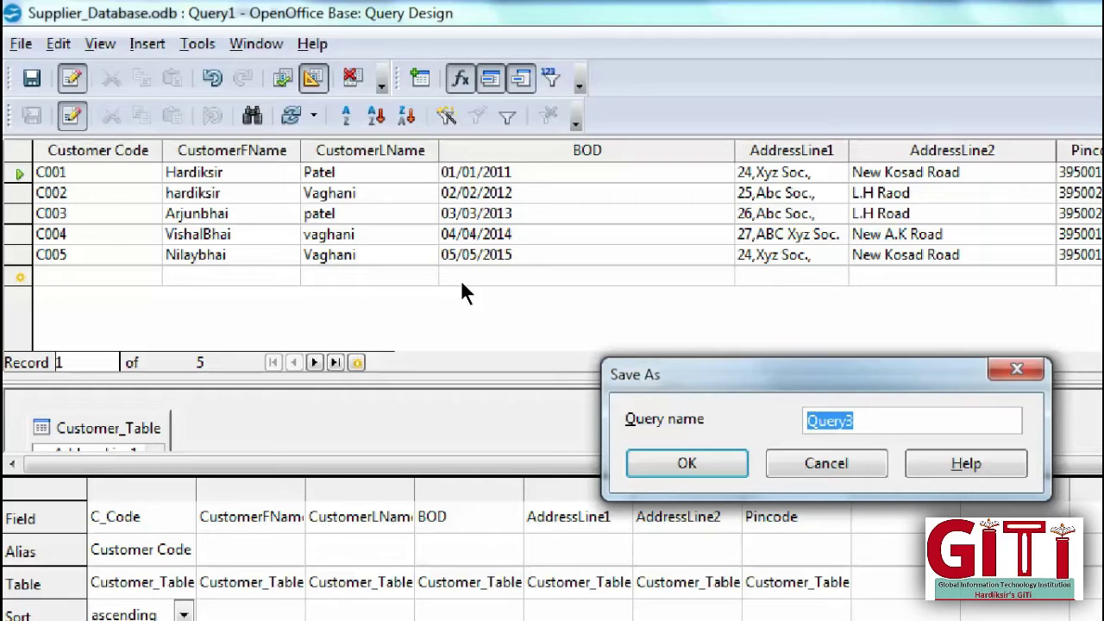
pyautogui.write('C')
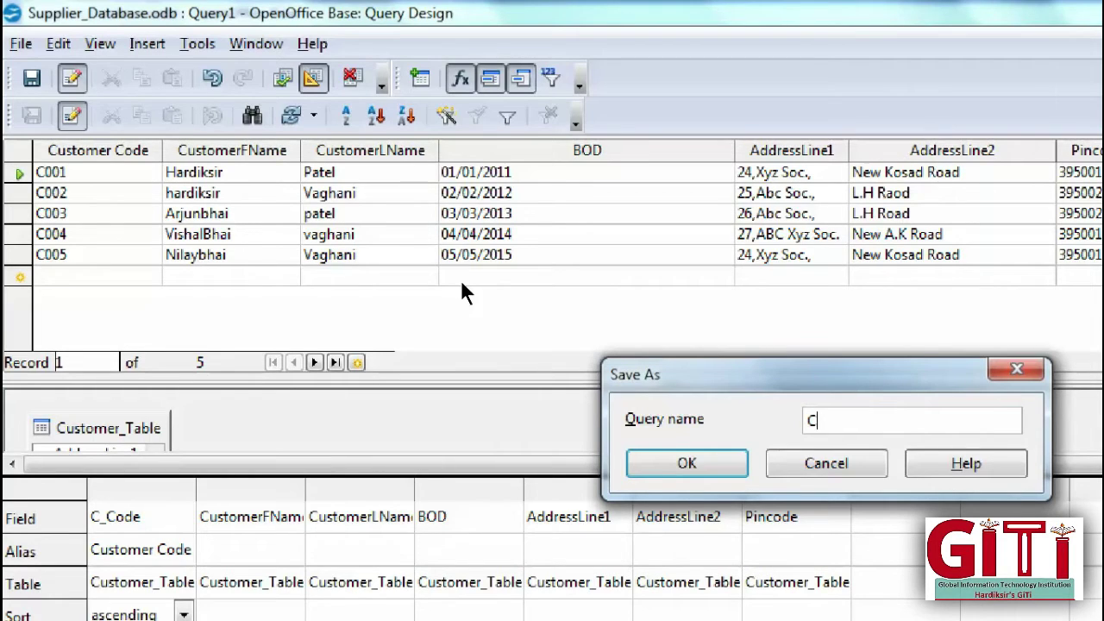
pyautogui.write('_Code AS O')
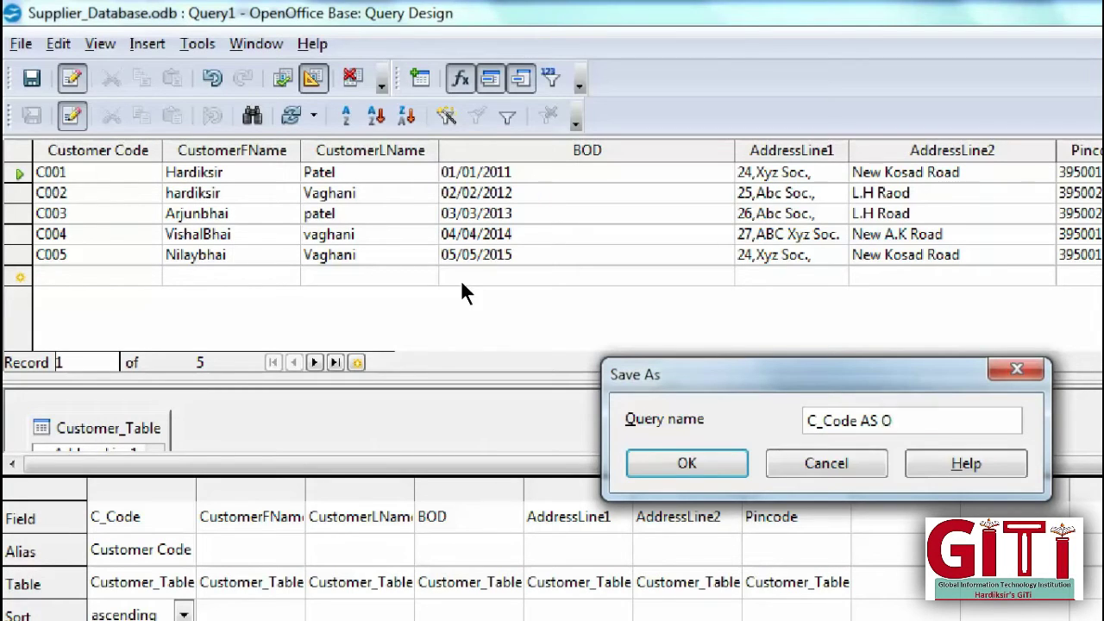
pyautogui.write('rder')
pyautogui.press('Home')
pyautogui.write('Q1')
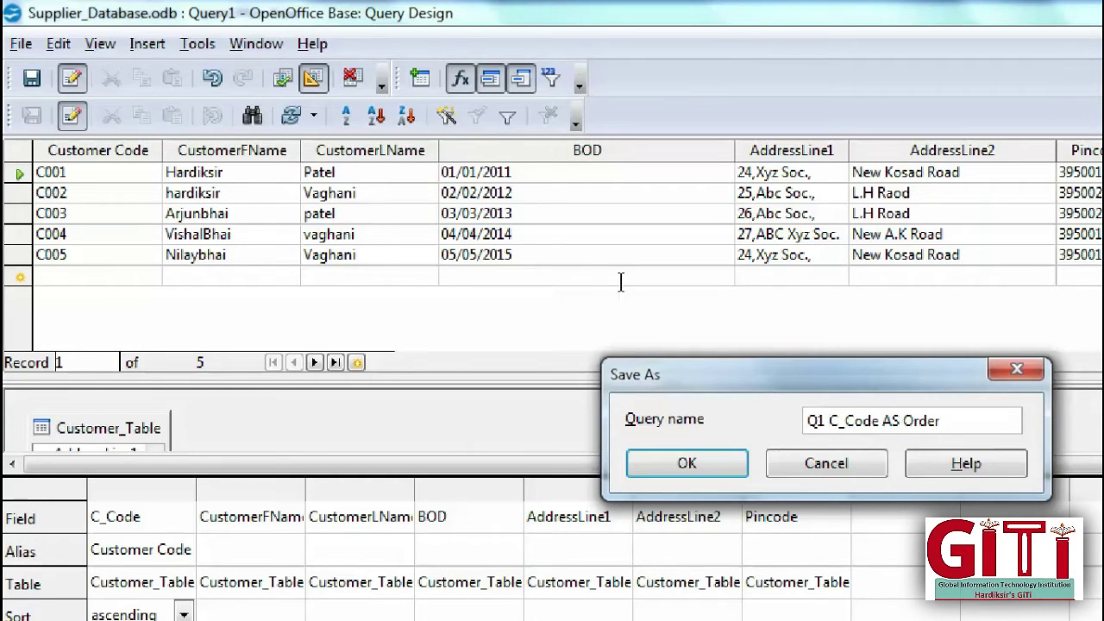
pyautogui.press('BackSpace')
pyautogui.write('_')
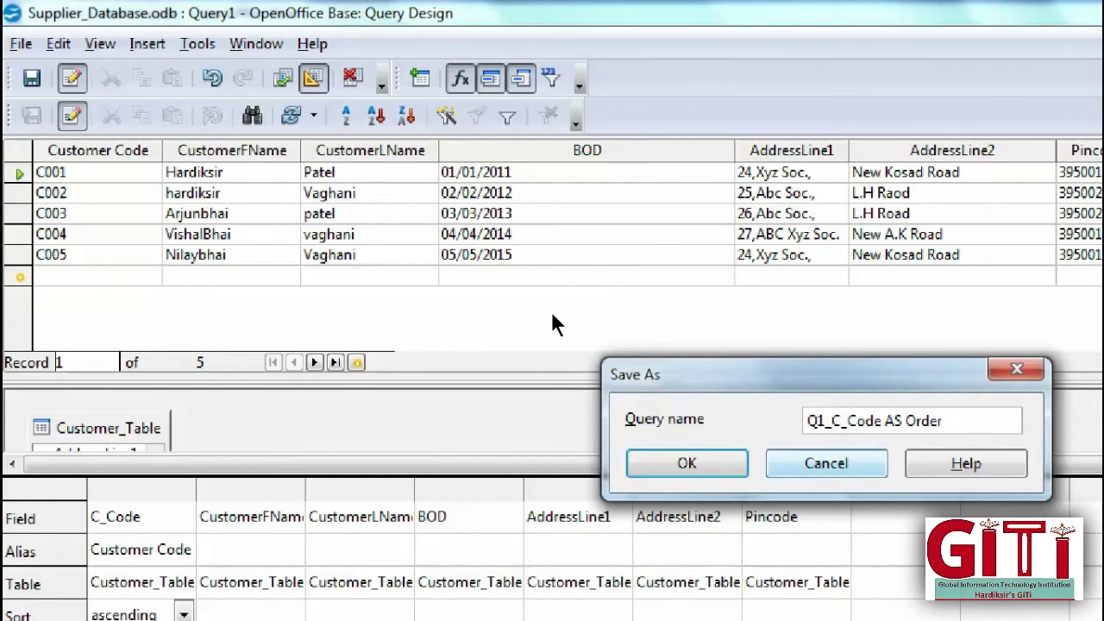
pyautogui.press('Return')
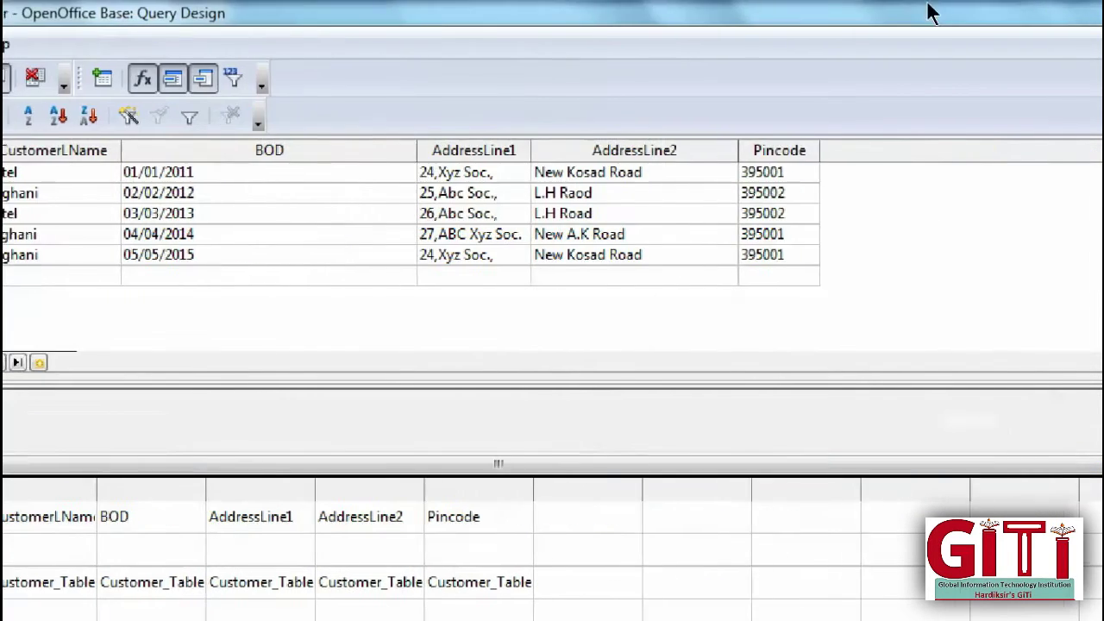
# Step: Close the design and open the saved Q1_C_Code AS Order query to view its data
pyautogui.click(1092, 9)
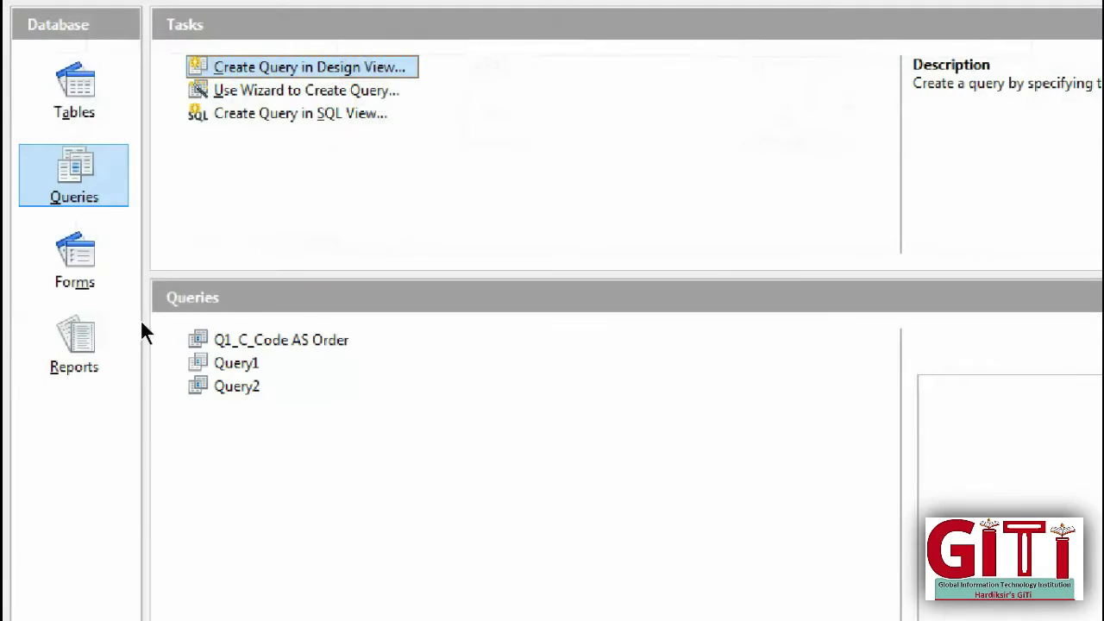
pyautogui.hotkey('shift', 'F10')
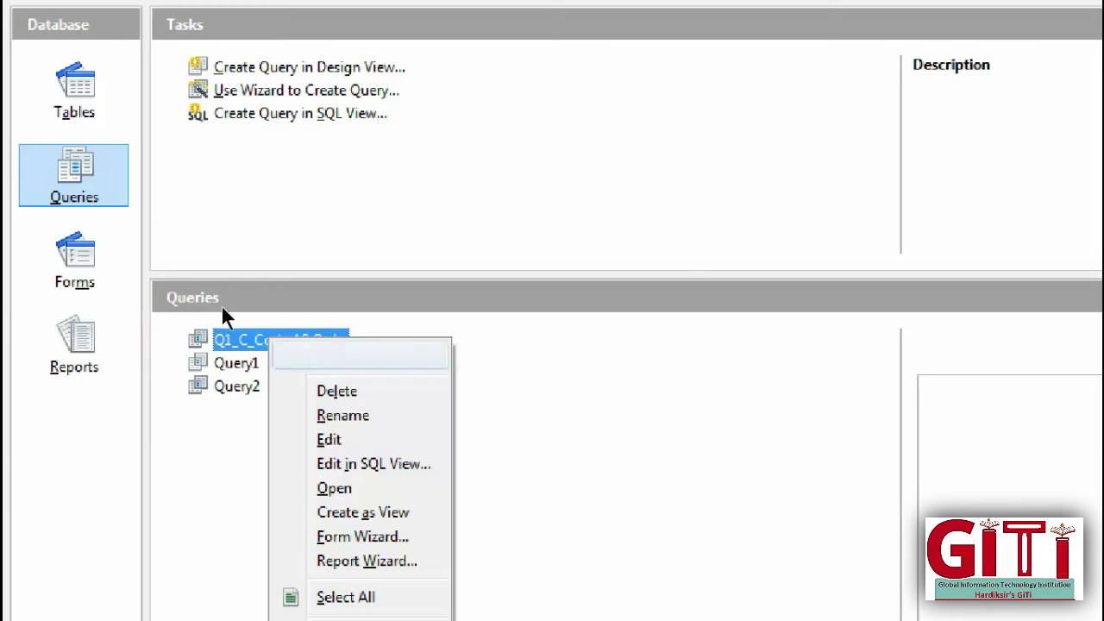
pyautogui.press('Up')
pyautogui.press('Up')
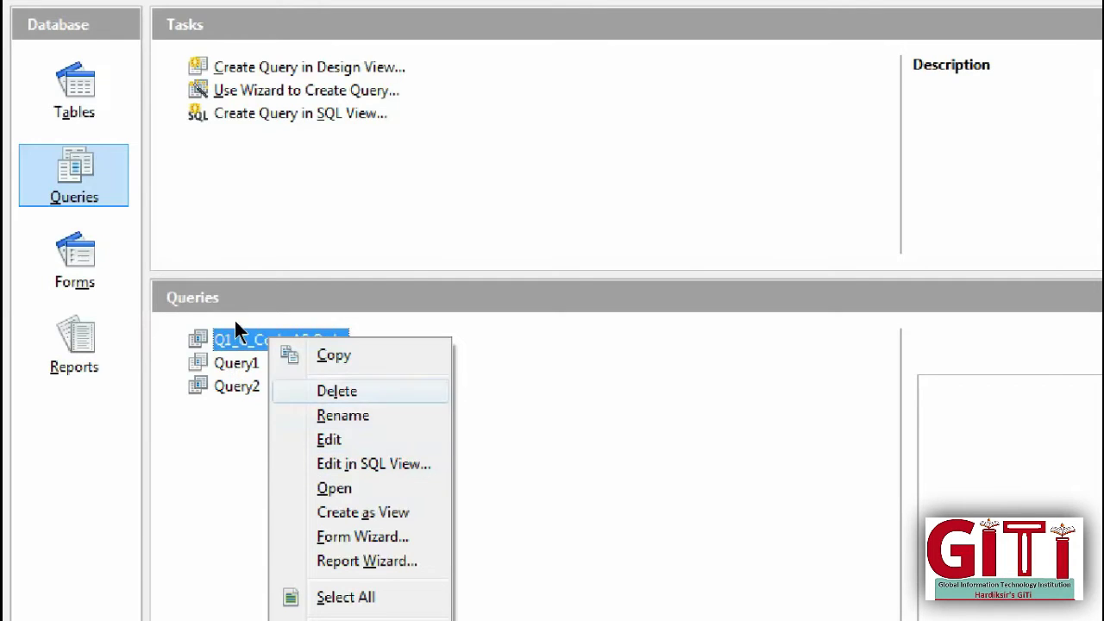
pyautogui.press('Down')
pyautogui.press('Down')
pyautogui.press('Down')
pyautogui.press('Down')
pyautogui.press('Down')
pyautogui.press('Down')
pyautogui.press('Down')
pyautogui.press('Down')
pyautogui.press('Up')
pyautogui.press('Up')
pyautogui.press('Up')
pyautogui.press('Up')
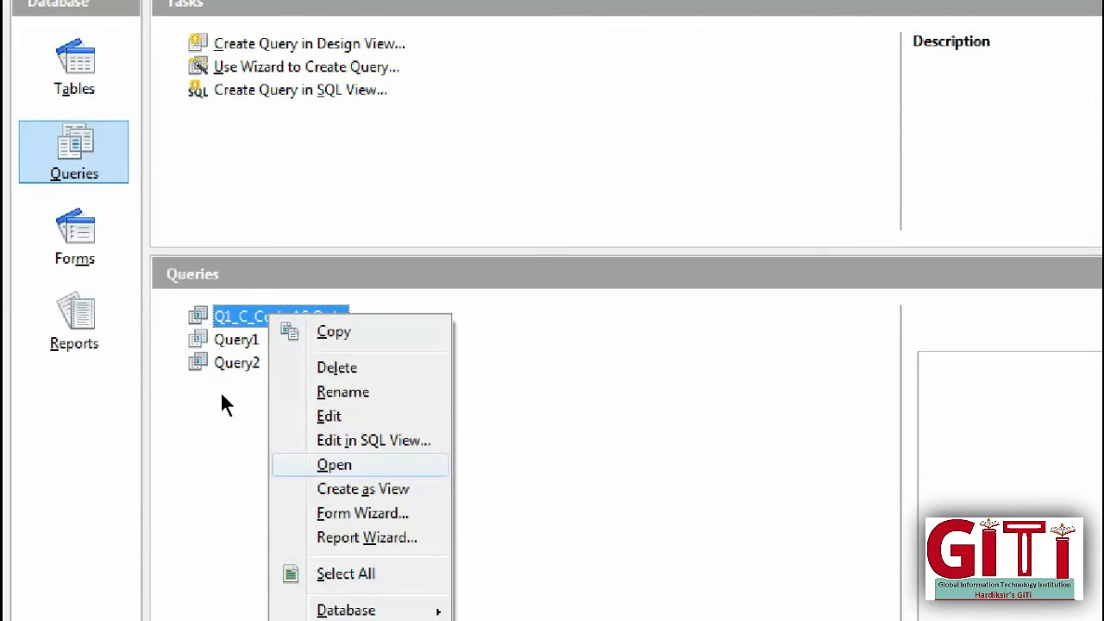
pyautogui.press('Return')
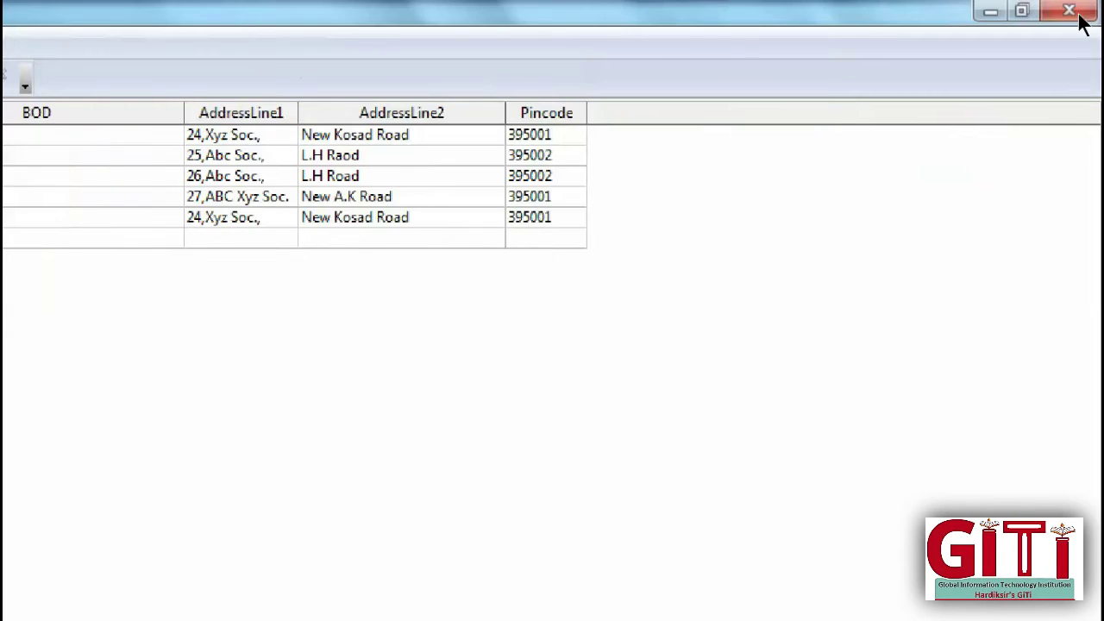
pyautogui.click(1081, 21)
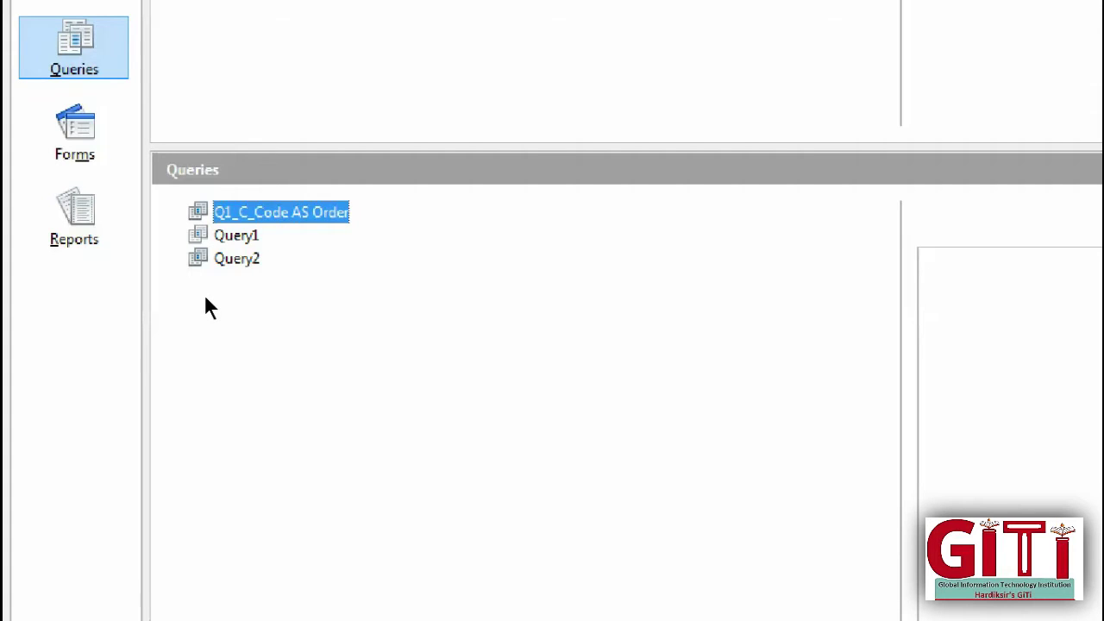
# Step: Open Q1_C_Code AS Order in design view to review the C_Code sort, then close it
pyautogui.hotkey('shift', 'F10')
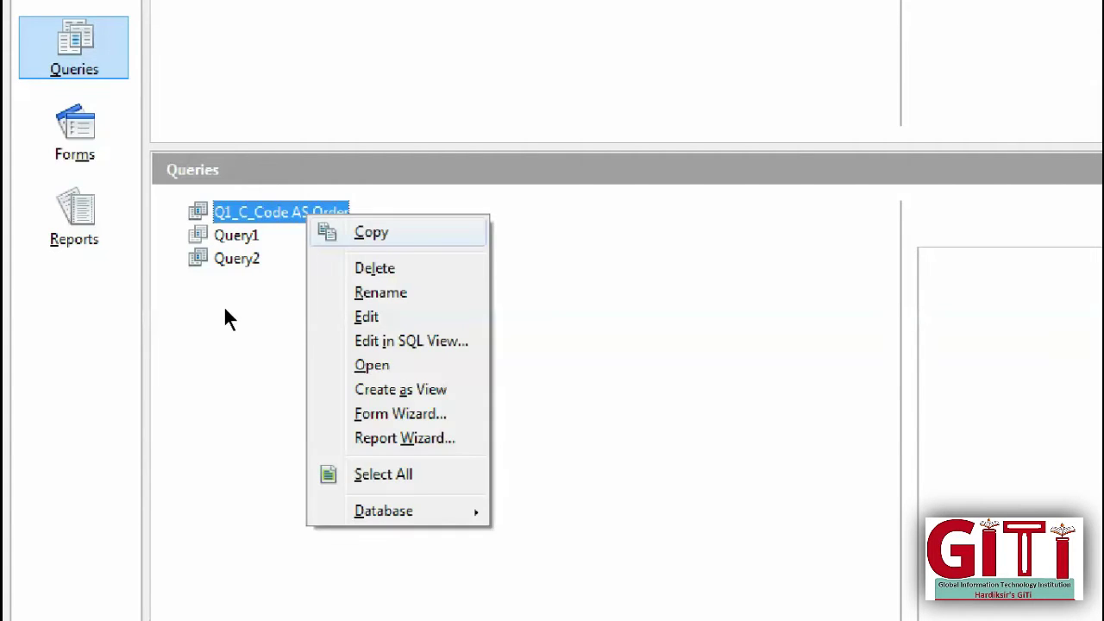
pyautogui.press('Down')
pyautogui.press('Down')
pyautogui.press('Return')
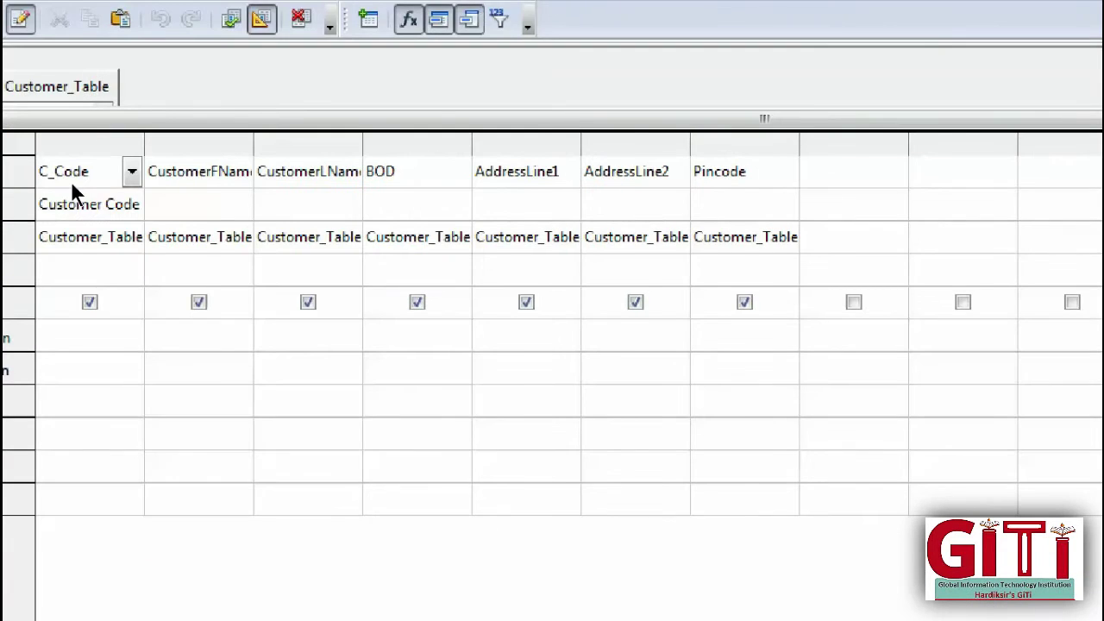
pyautogui.press('Down')
pyautogui.press('Down')
pyautogui.press('Down')
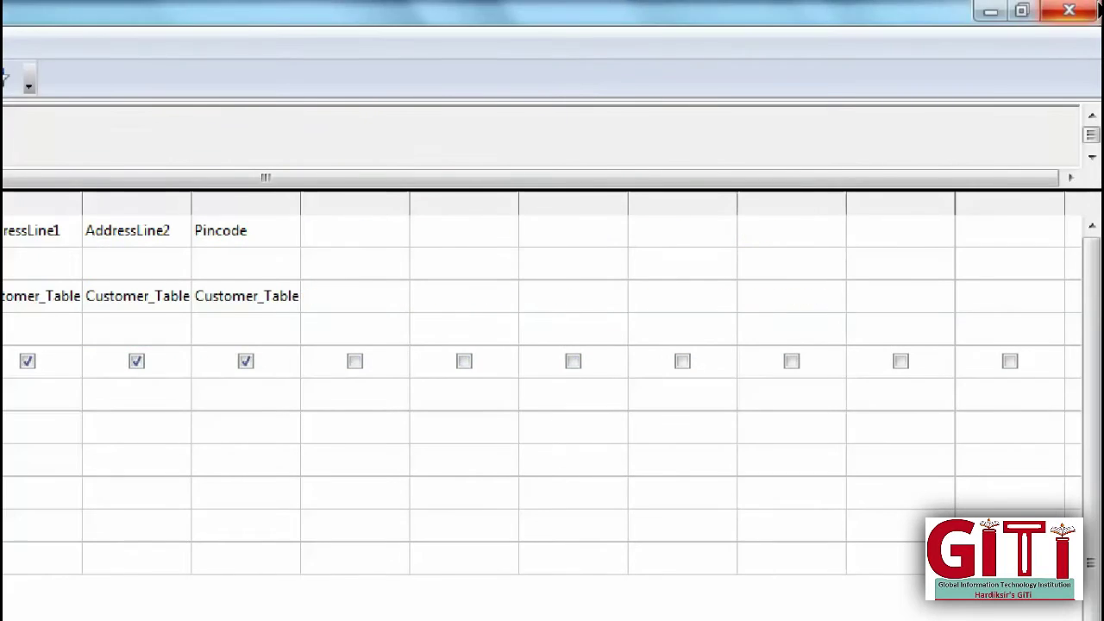
pyautogui.hotkey('ctrl', 'w')
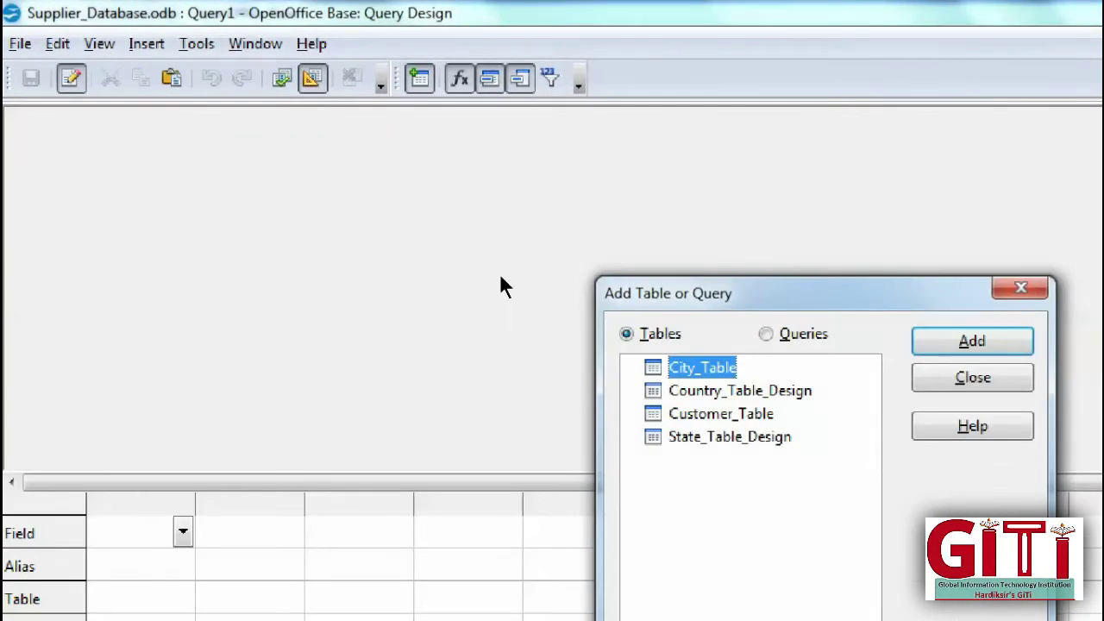
# Step: Add Customer_Table to the new query and enlarge its field list to show every field
pyautogui.press('Down')
pyautogui.press('Down')
pyautogui.press('Return')
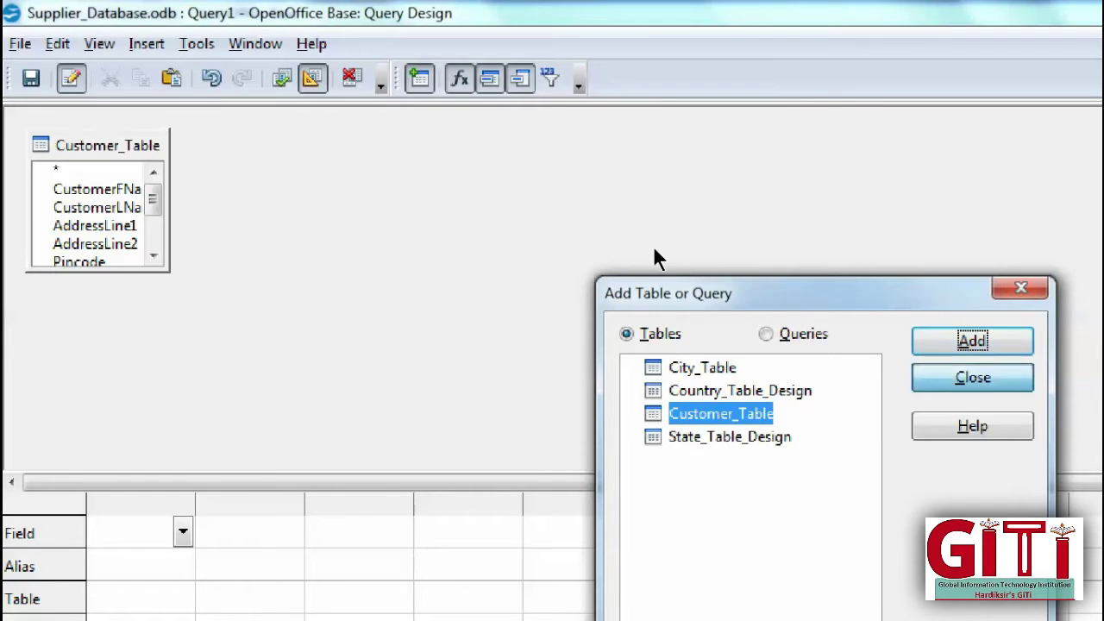
pyautogui.press('Return')
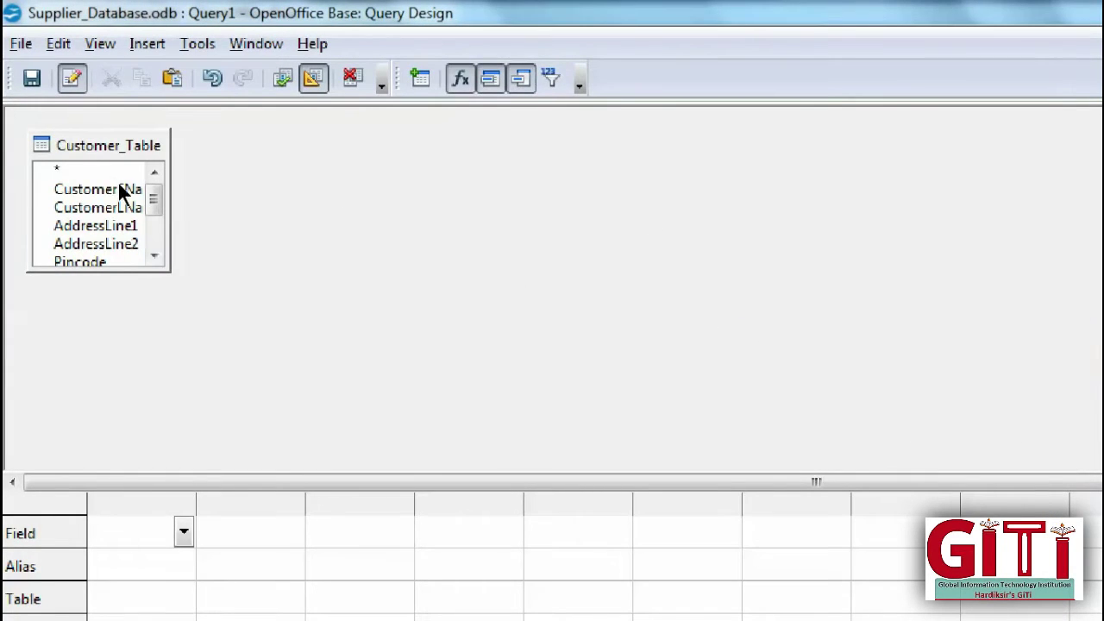
pyautogui.moveTo(171, 178); pyautogui.dragTo(389, 178)
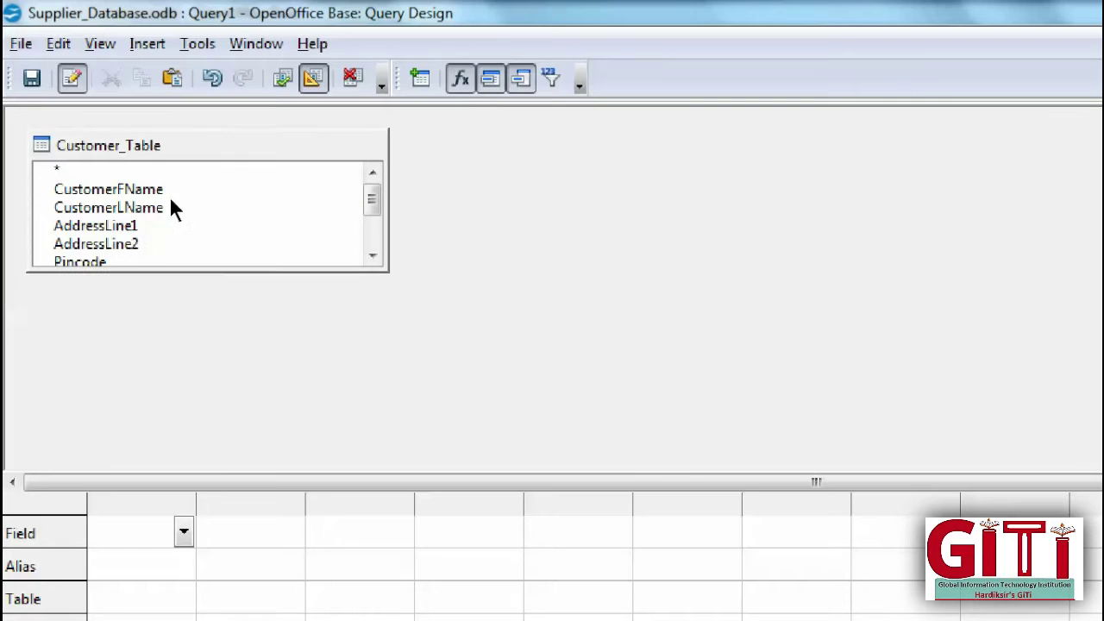
pyautogui.moveTo(104, 272); pyautogui.dragTo(104, 384)
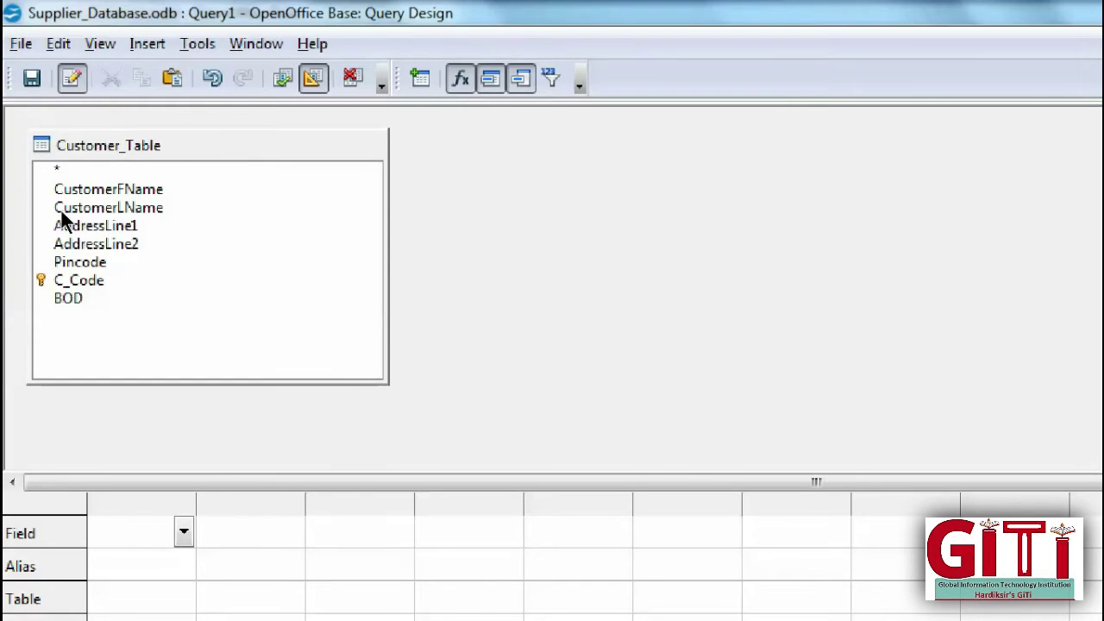
# Step: Add C_Code, CustomerFName, CustomerLName, AddressLine1, Pincode and BOD to the query grid
pyautogui.doubleClick(83, 280)
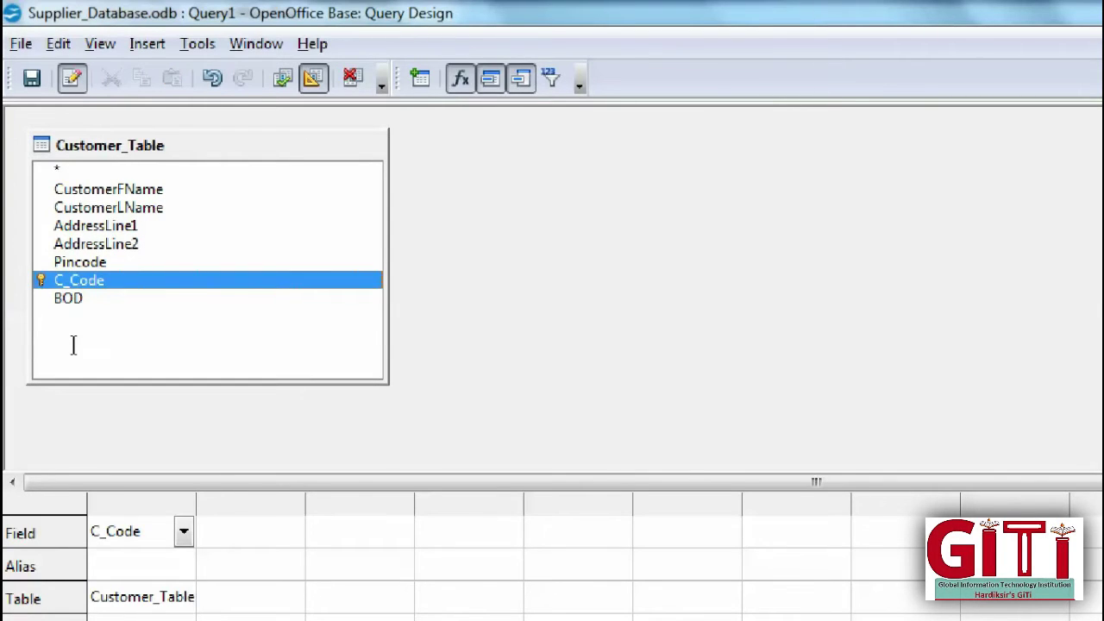
pyautogui.doubleClick(108, 189)
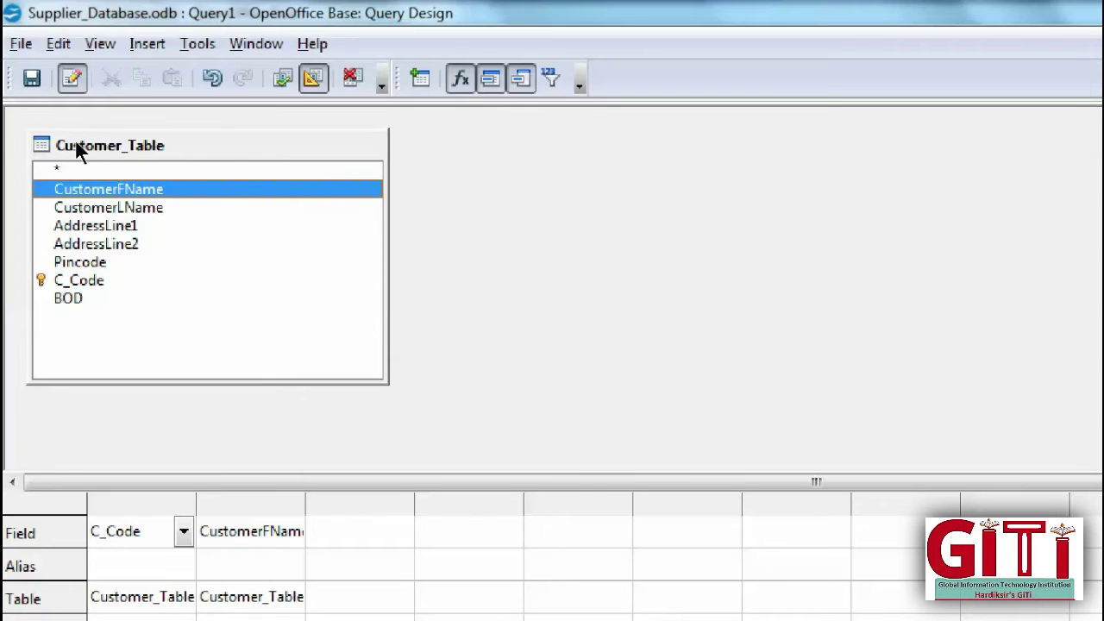
pyautogui.doubleClick(108, 207)
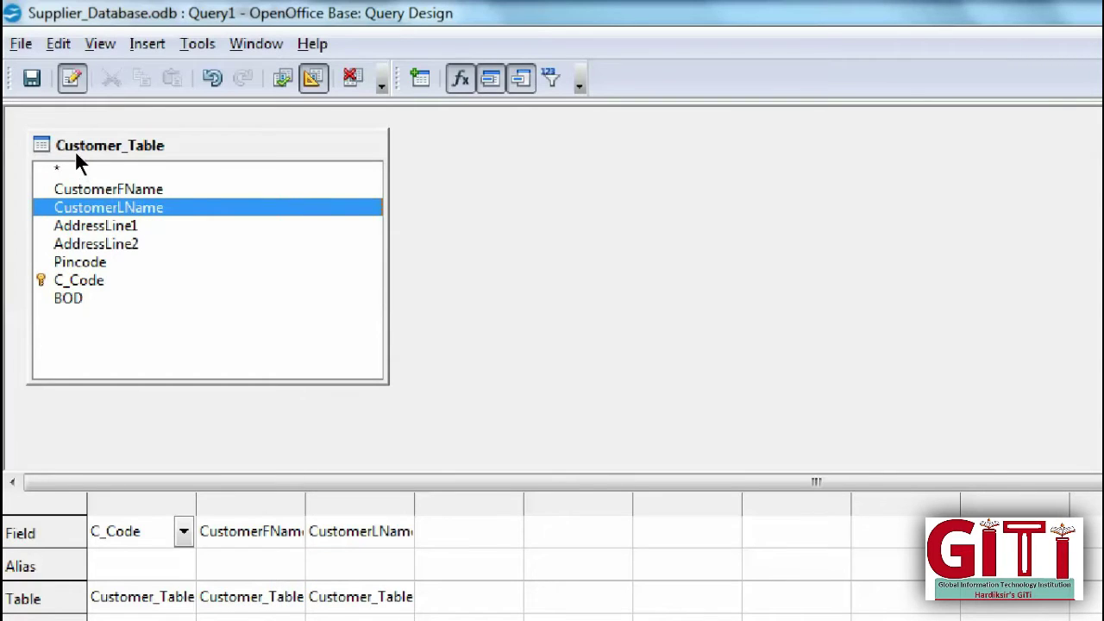
pyautogui.doubleClick(95, 225)
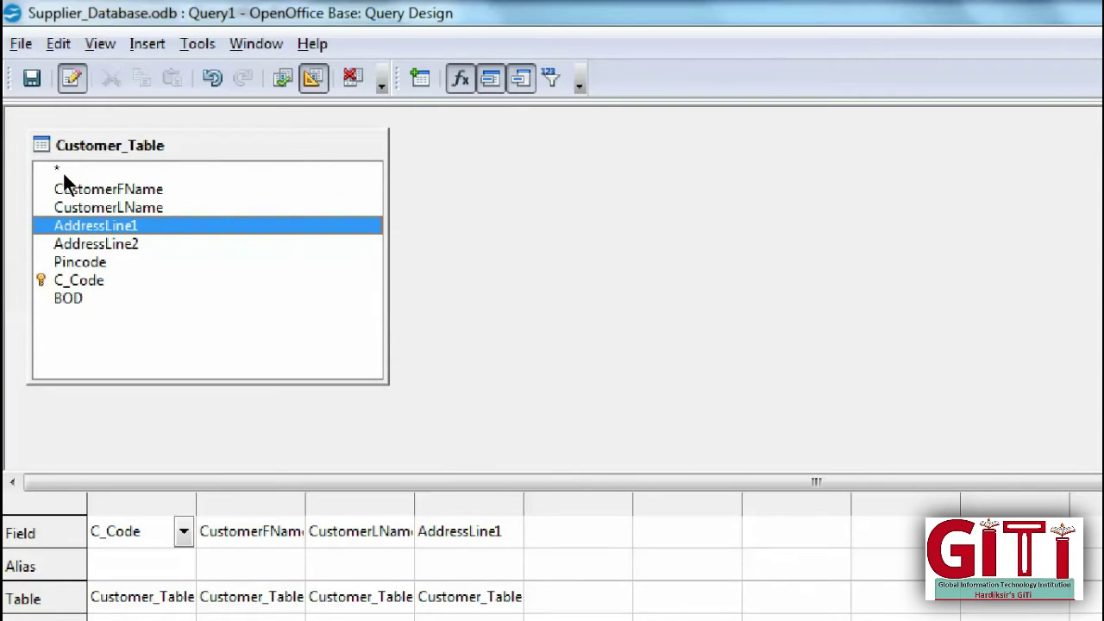
pyautogui.click(79, 261)
pyautogui.doubleClick(79, 262)
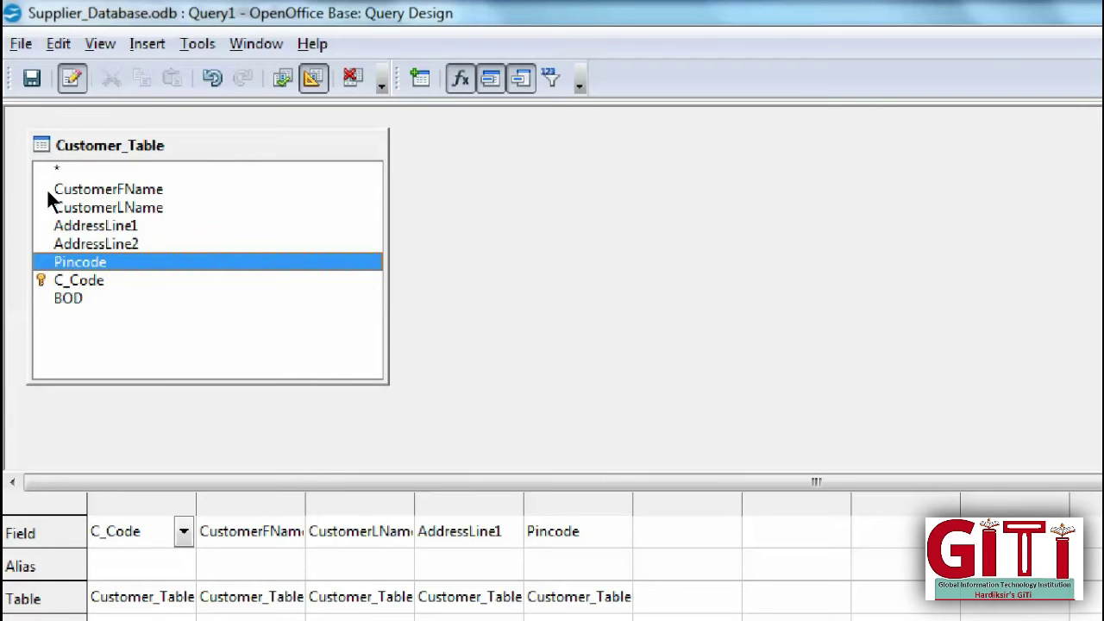
pyautogui.doubleClick(68, 298)
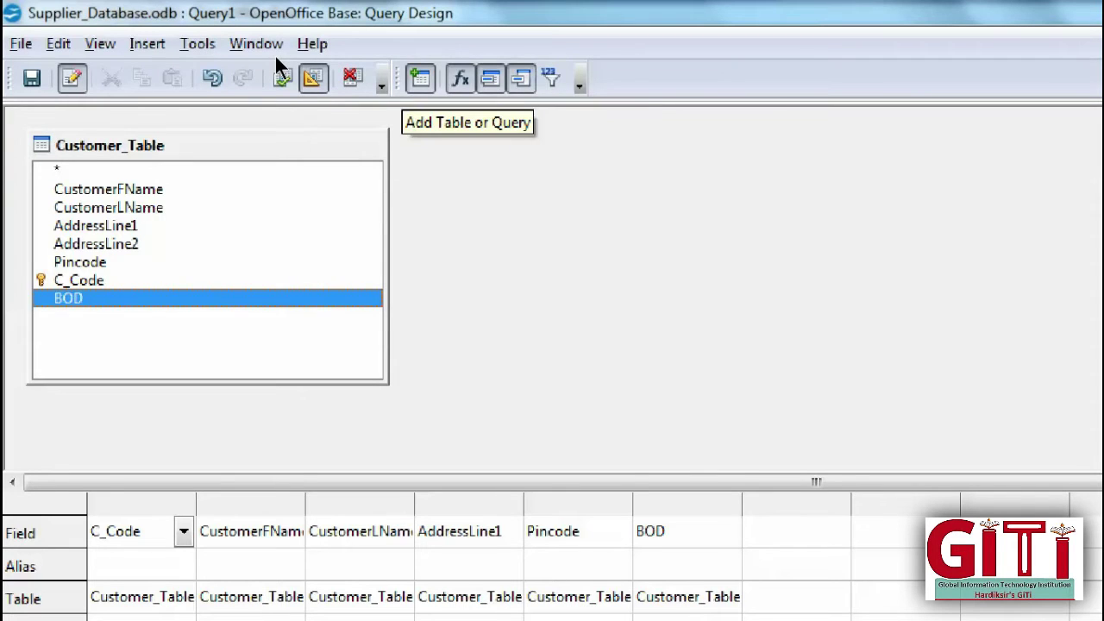
pyautogui.click(420, 79)
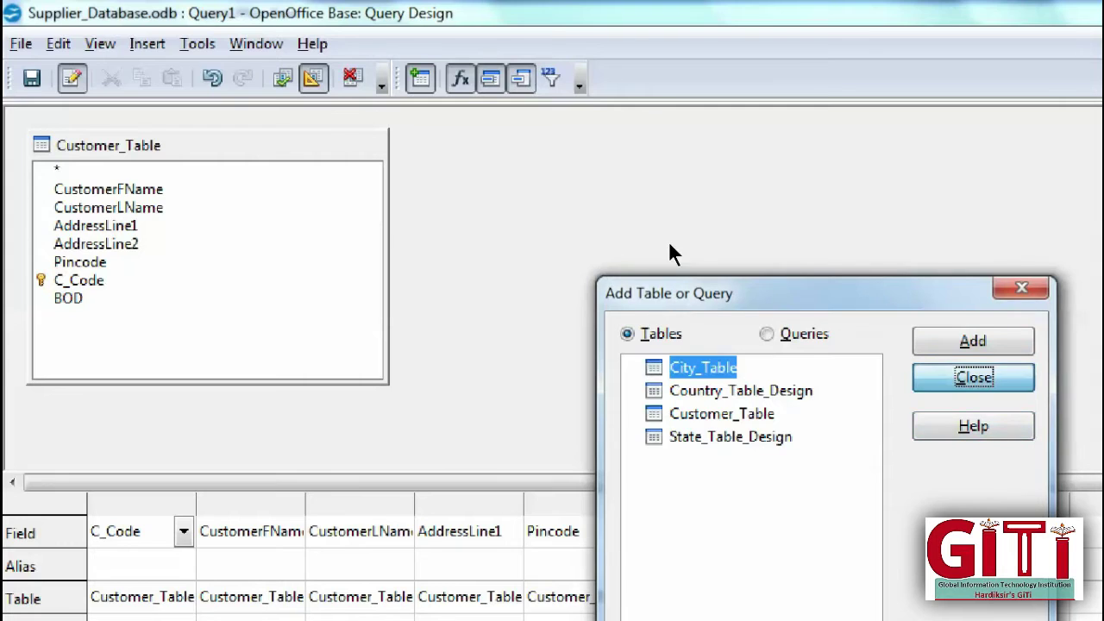
pyautogui.press('Escape')
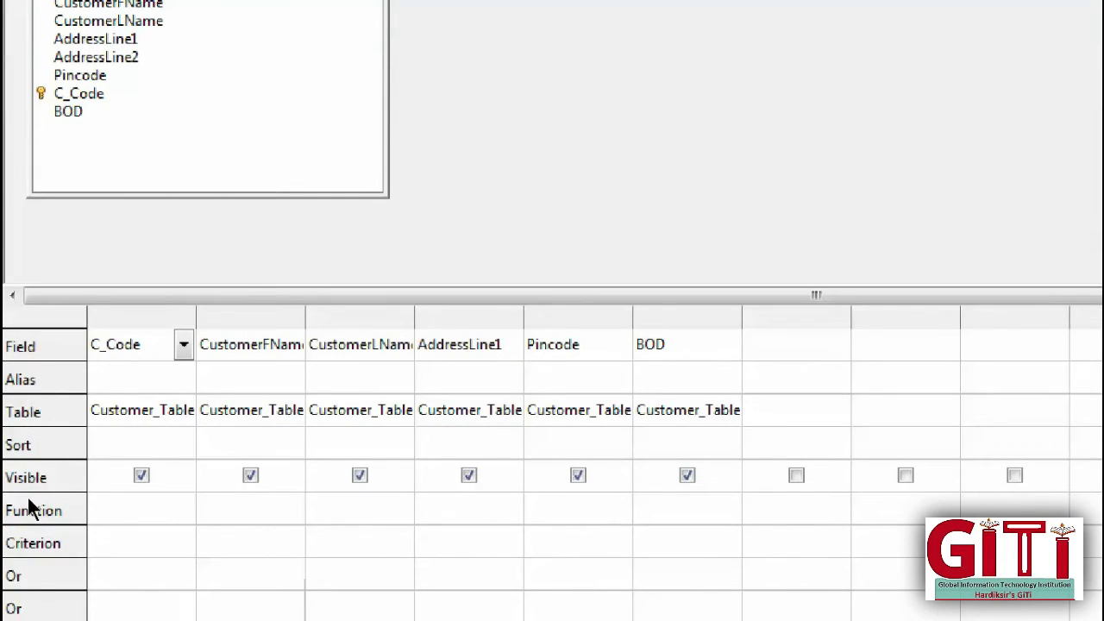
# Step: Leave C_Code unsorted and run the query to list all five customers
pyautogui.press('Down')
pyautogui.press('Down')
pyautogui.press('Down')
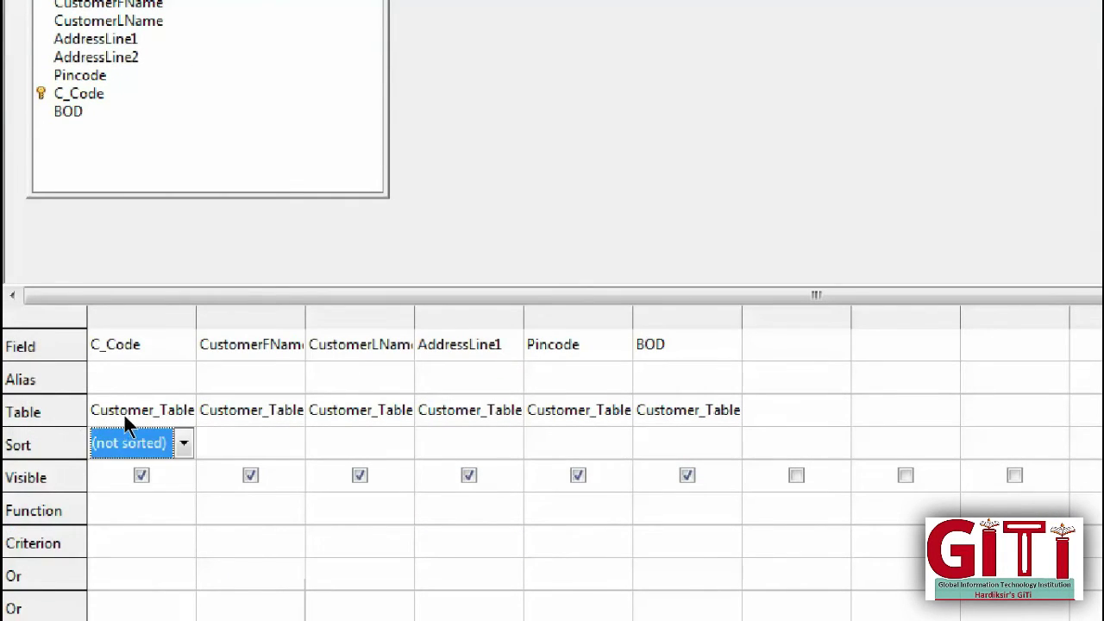
pyautogui.hotkey('alt', 'Down')
pyautogui.press('Escape')
pyautogui.press('Down')
pyautogui.press('Down')
pyautogui.press('Down')
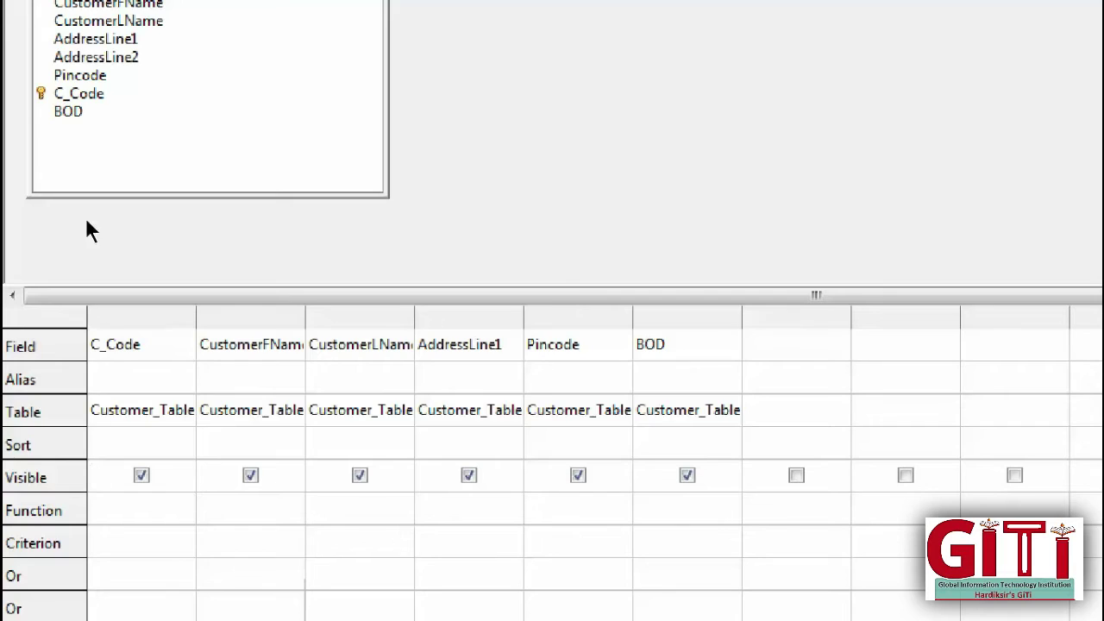
pyautogui.press('F5')
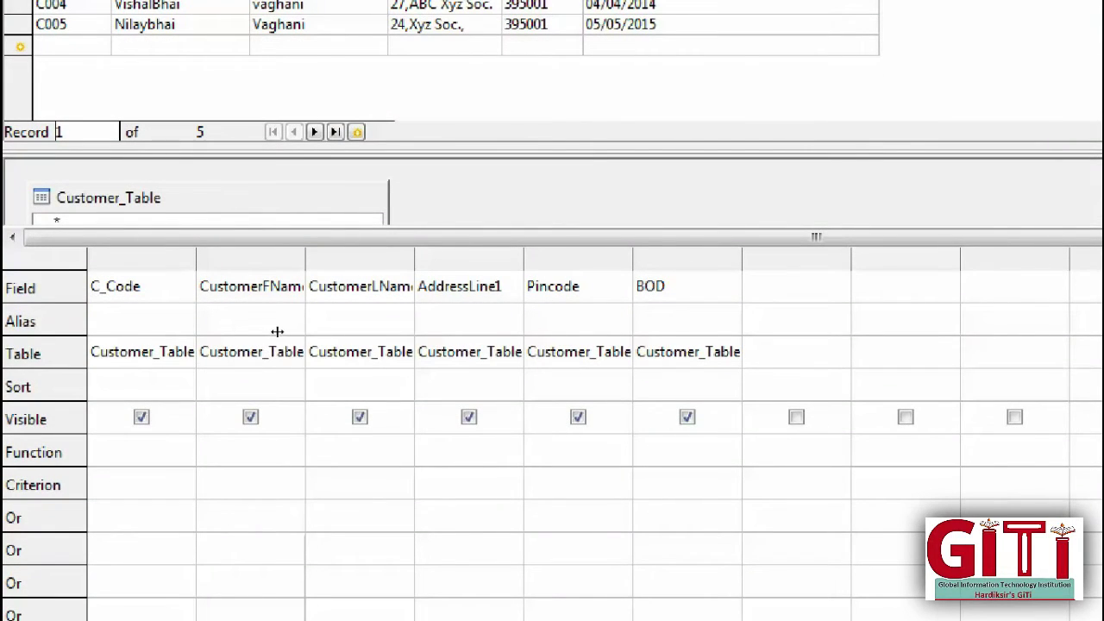
# Step: Widen the name columns and enter the criterion 'vaghani' for CustomerLName
pyautogui.moveTo(415, 259); pyautogui.dragTo(487, 258)
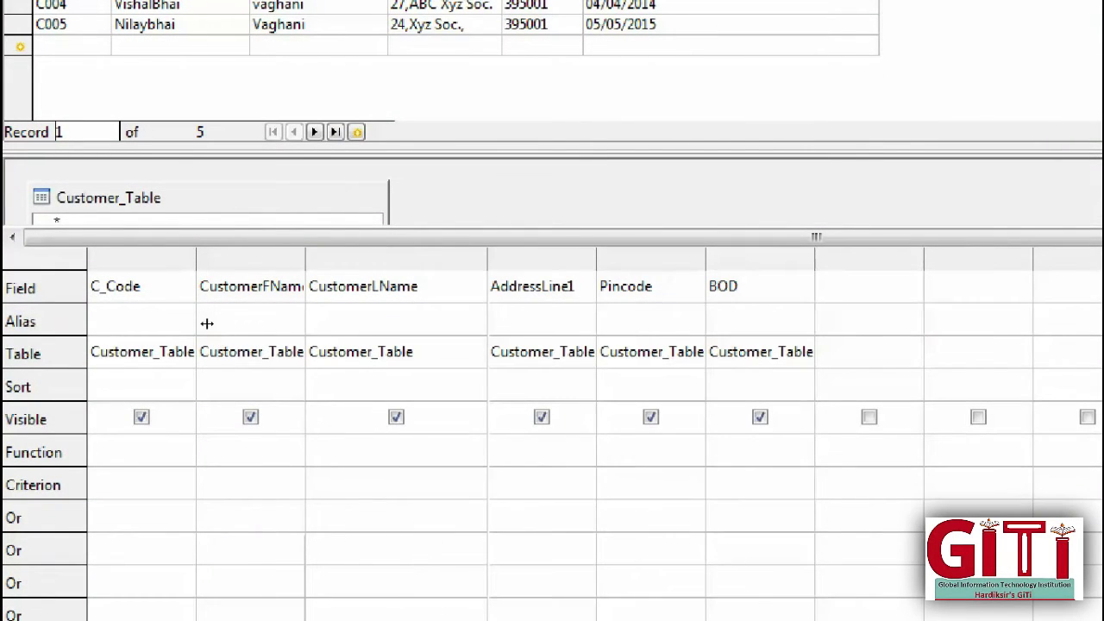
pyautogui.moveTo(305, 259); pyautogui.dragTo(349, 259)
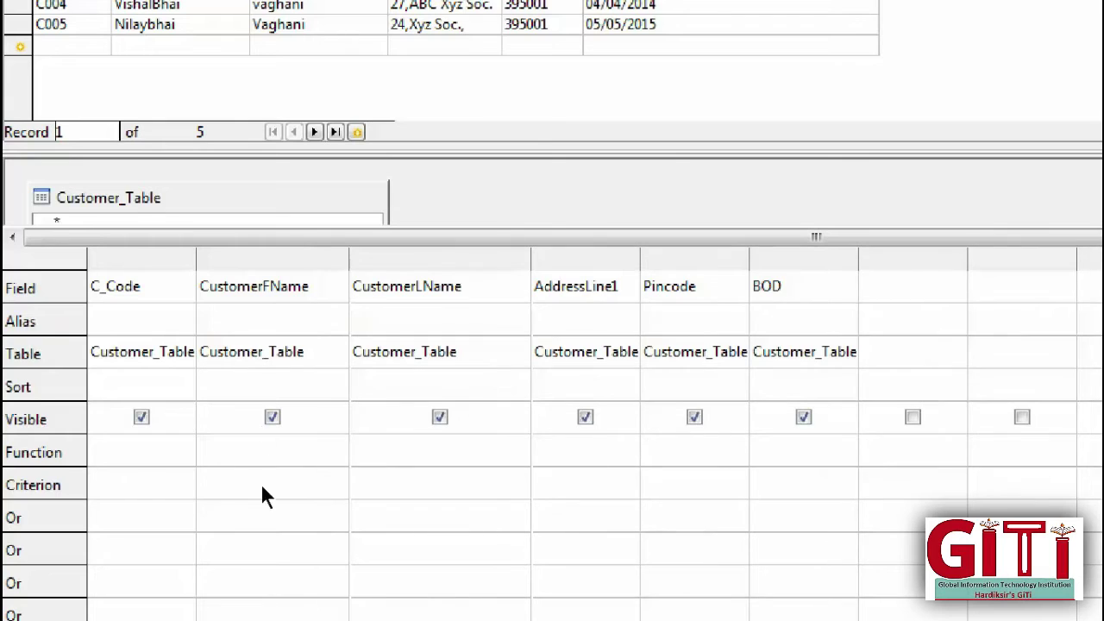
pyautogui.click(130, 485)
pyautogui.write("'vaghani'")
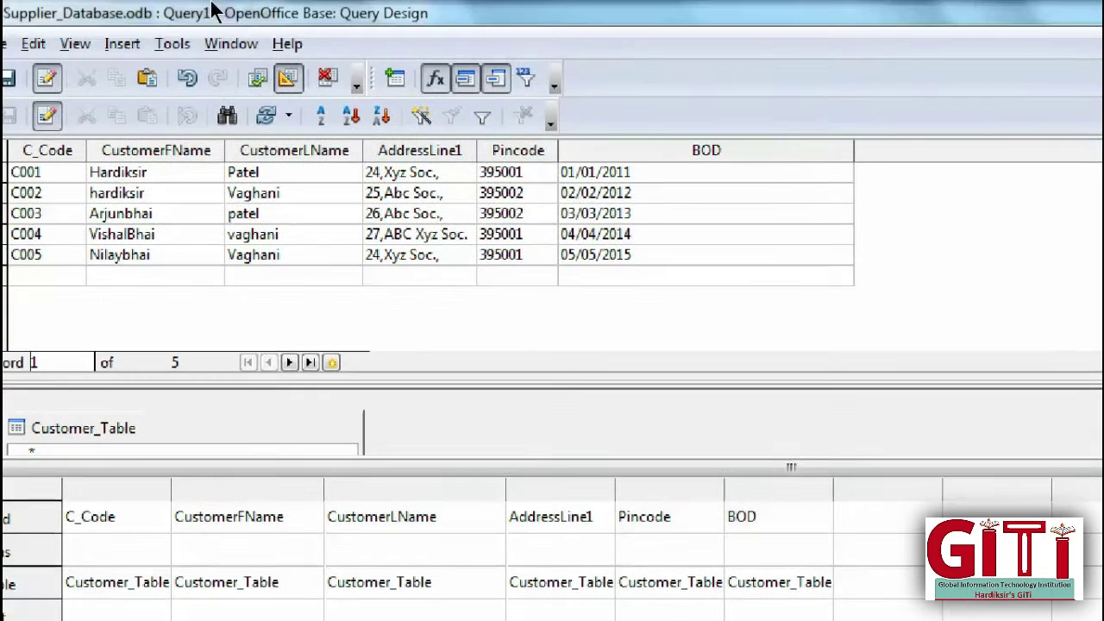
# Step: Run the 'Vaghani' last-name filter to get C002 and C005, then clear it and rerun for all five
pyautogui.press('F5')
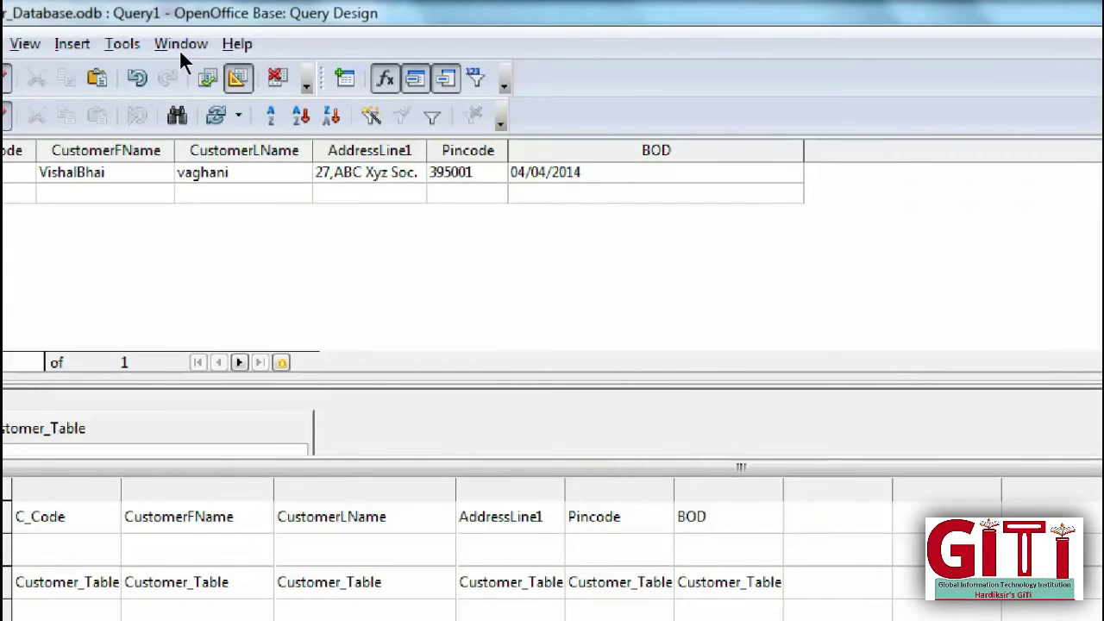
pyautogui.click(207, 78)
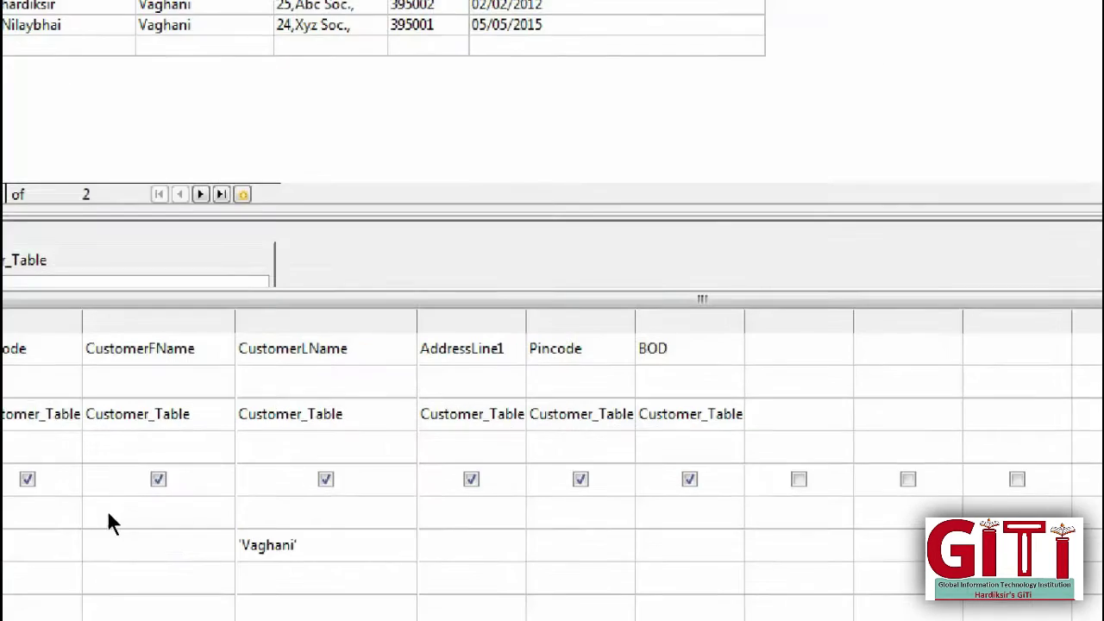
pyautogui.hotkey('ctrl', 'a')
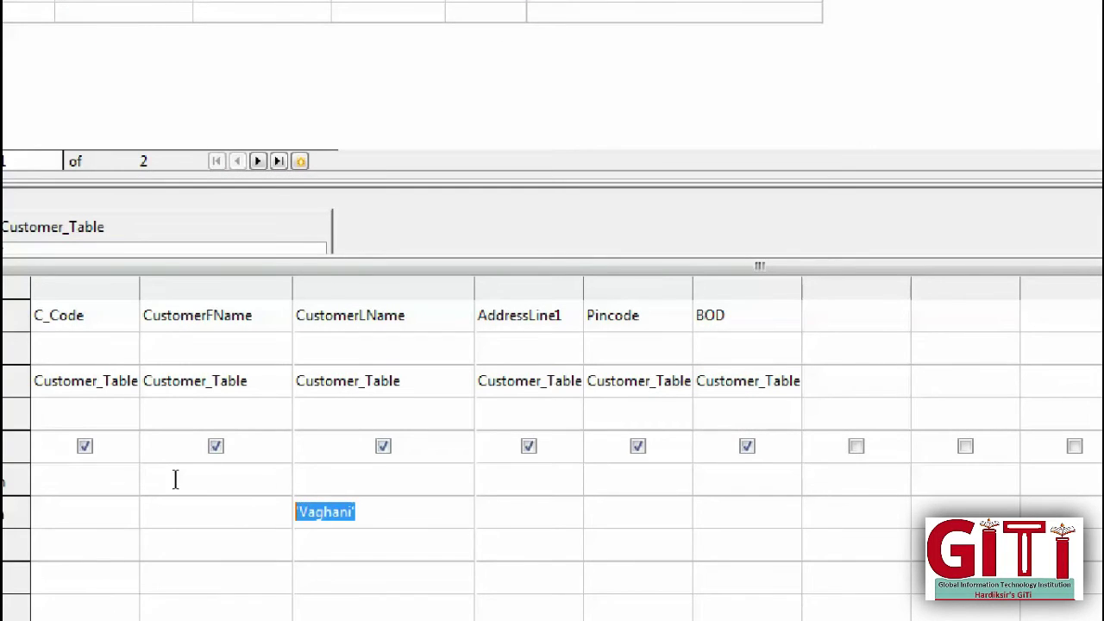
pyautogui.press('BackSpace')
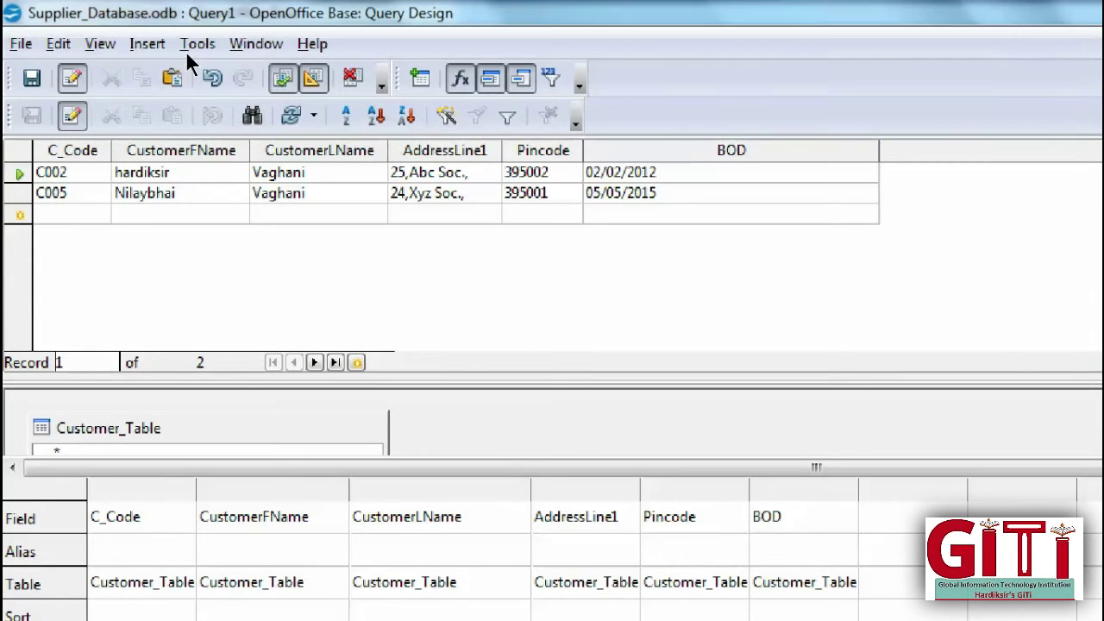
pyautogui.press('F5')
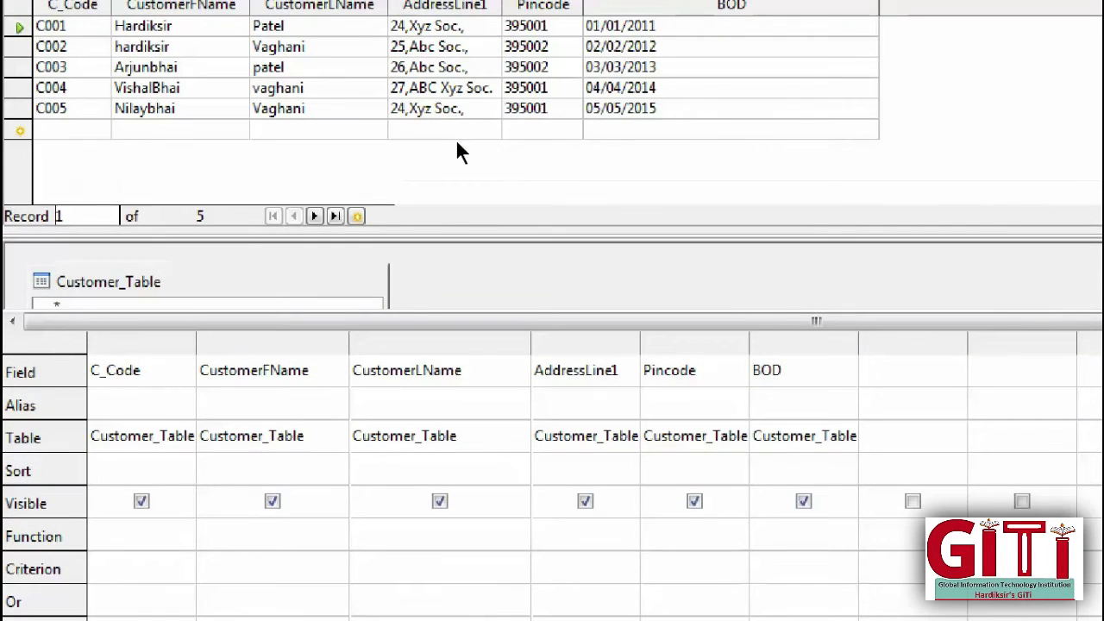
pyautogui.press('Down')
pyautogui.press('Down')
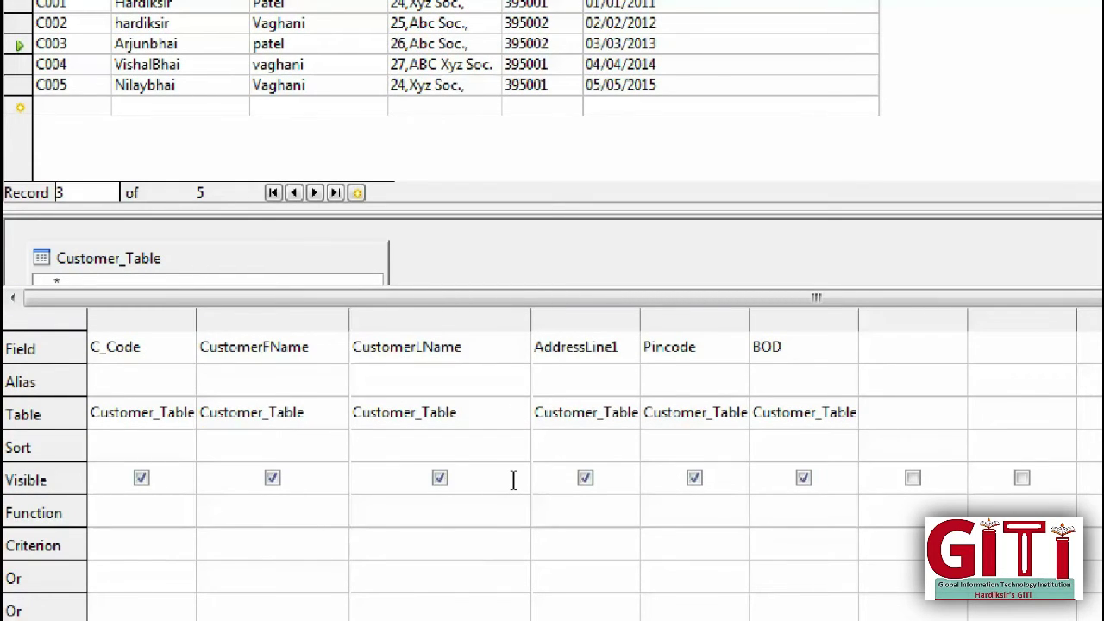
# Step: Filter BOD to #03/03/2013# (only C003), then change it to <#03/03/2013# to get C001 and C002
pyautogui.write('##')
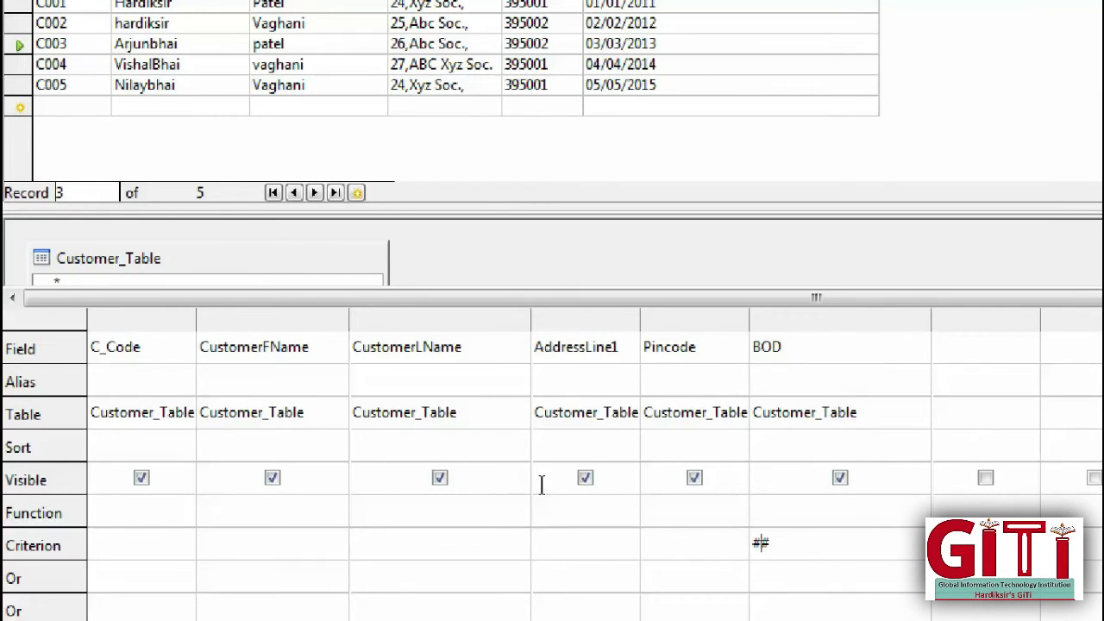
pyautogui.write('03/03/2013')
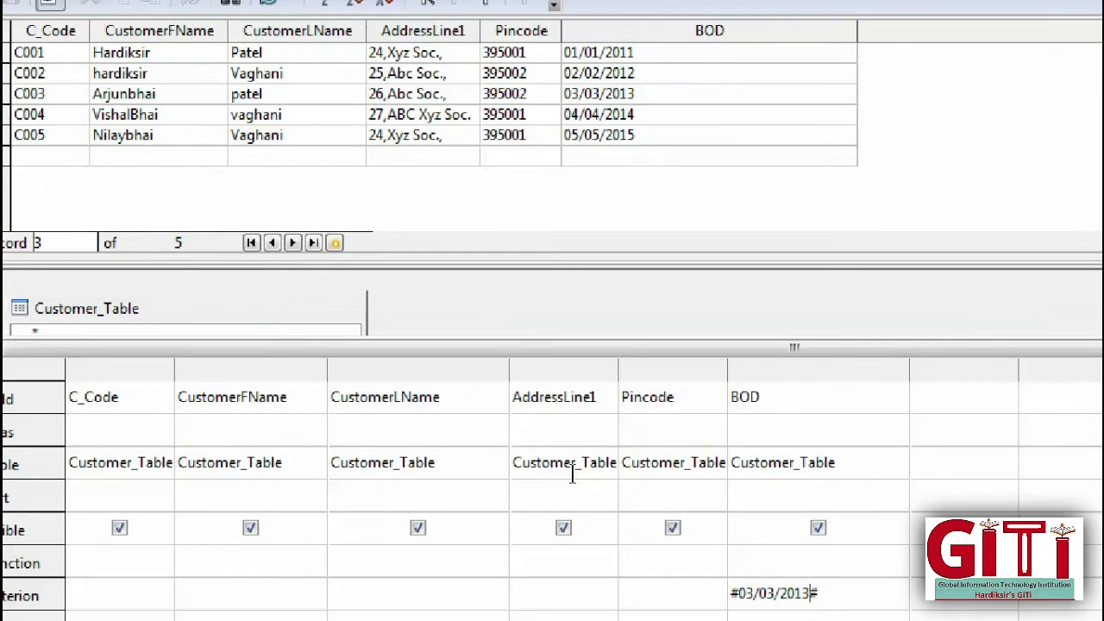
pyautogui.hotkey('shift', 'Left')
pyautogui.hotkey('shift', 'Left')
pyautogui.hotkey('shift', 'Left')
pyautogui.hotkey('shift', 'Left')
pyautogui.hotkey('shift', 'Left')
pyautogui.hotkey('shift', 'Left')
pyautogui.hotkey('shift', 'Left')
pyautogui.hotkey('shift', 'Left')
pyautogui.hotkey('shift', 'Left')
pyautogui.hotkey('shift', 'Left')
pyautogui.hotkey('shift', 'Left')
pyautogui.hotkey('shift', 'Left')
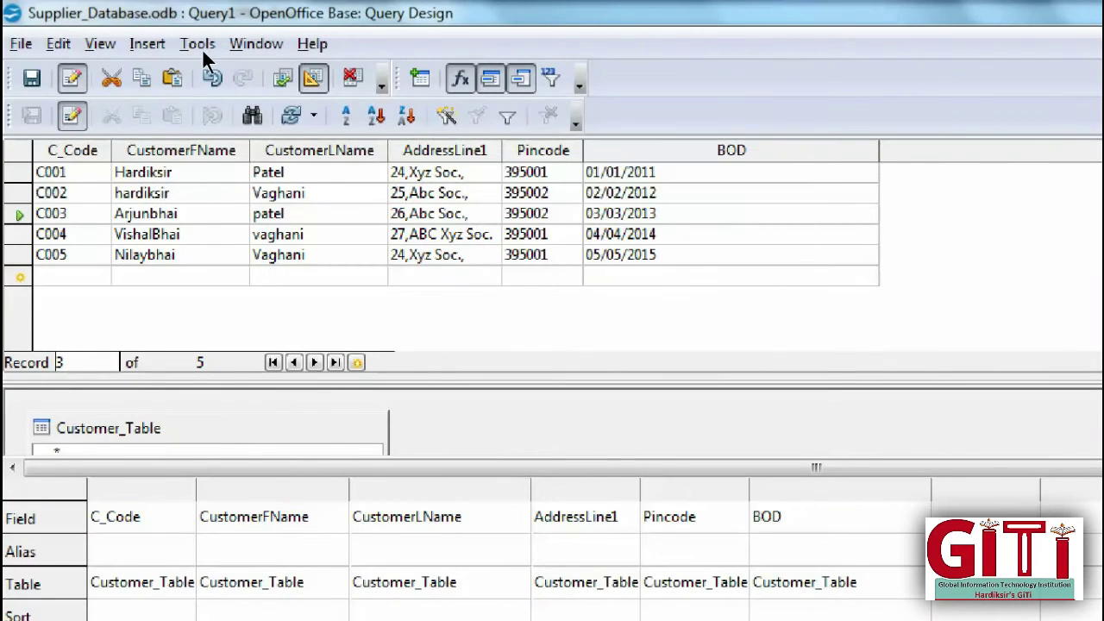
pyautogui.press('F5')
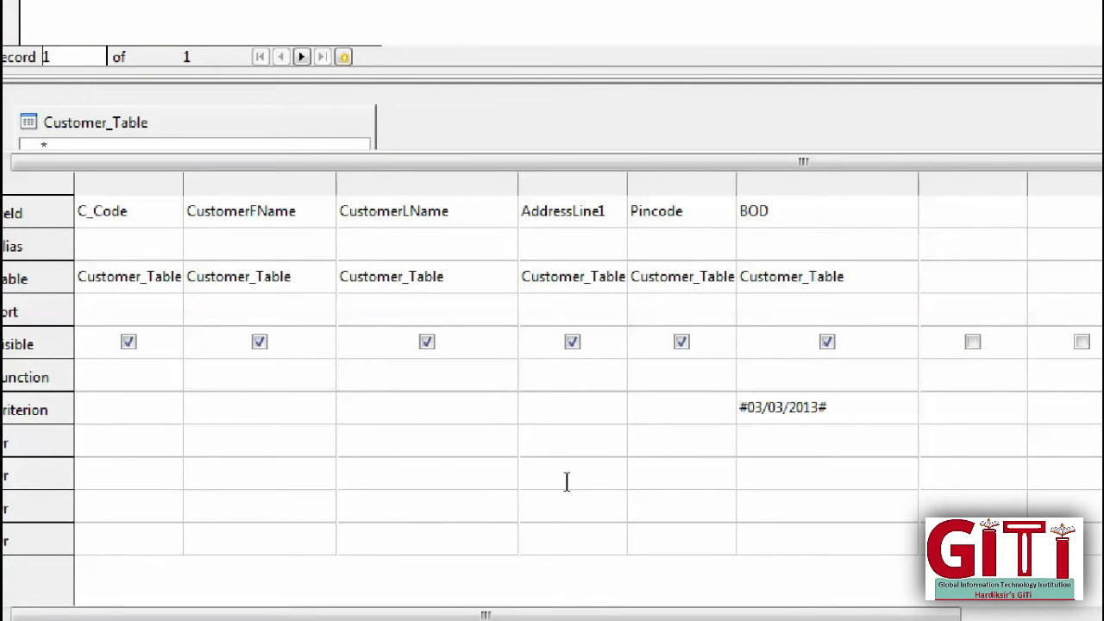
pyautogui.write('<')
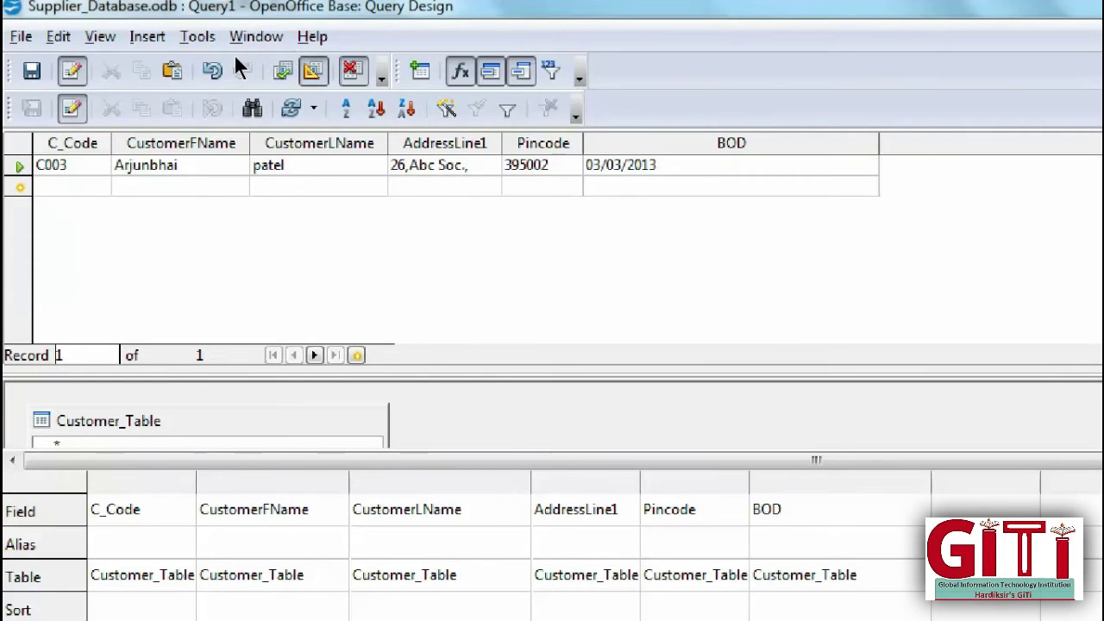
pyautogui.press('F5')
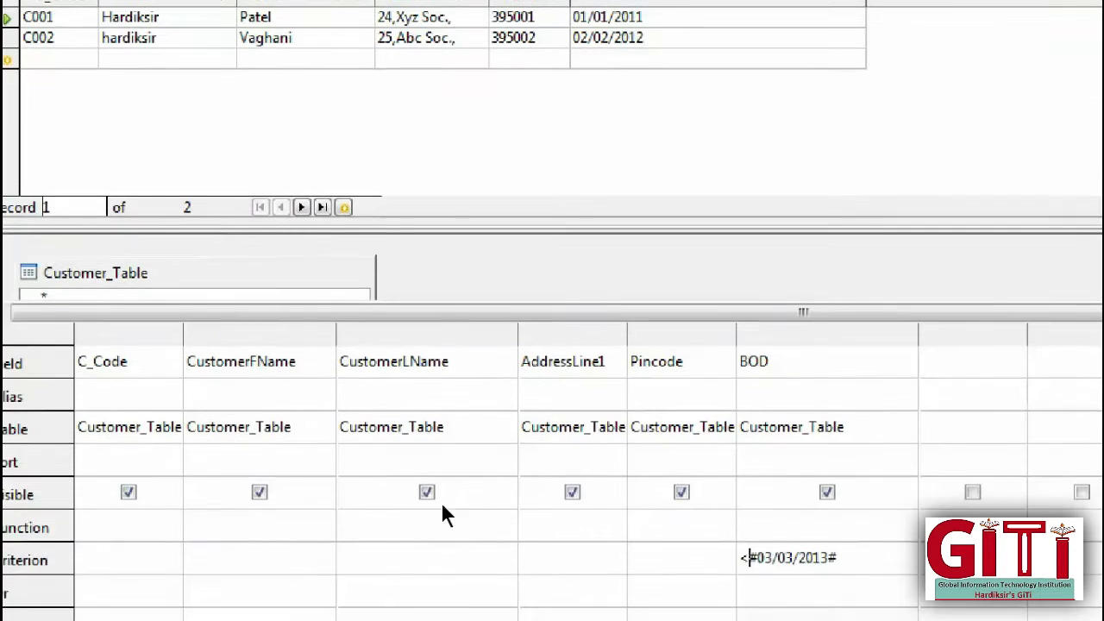
# Step: Change the BOD criterion to <=#03/03/2013#, run it, and dismiss the save dialog
pyautogui.write('=')
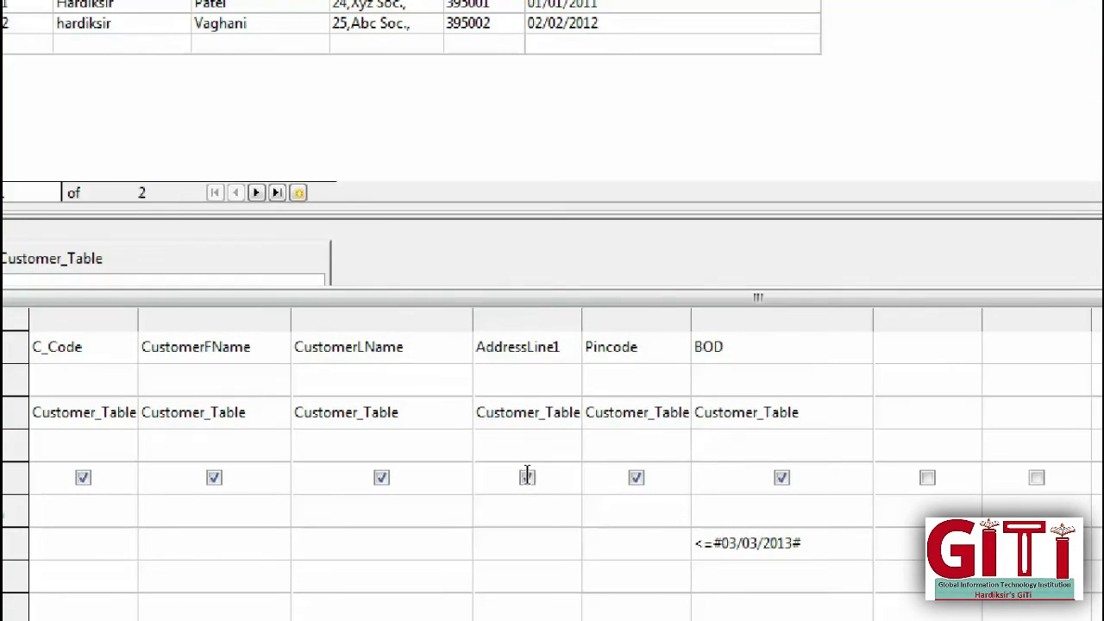
pyautogui.hotkey('shift', 'Home')
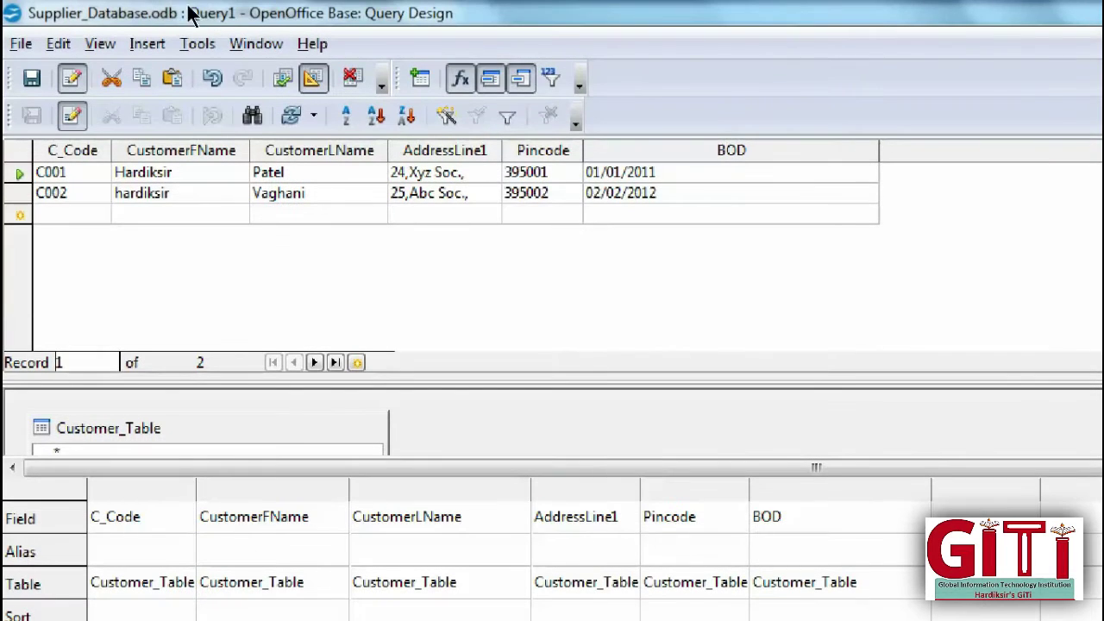
pyautogui.press('F5')
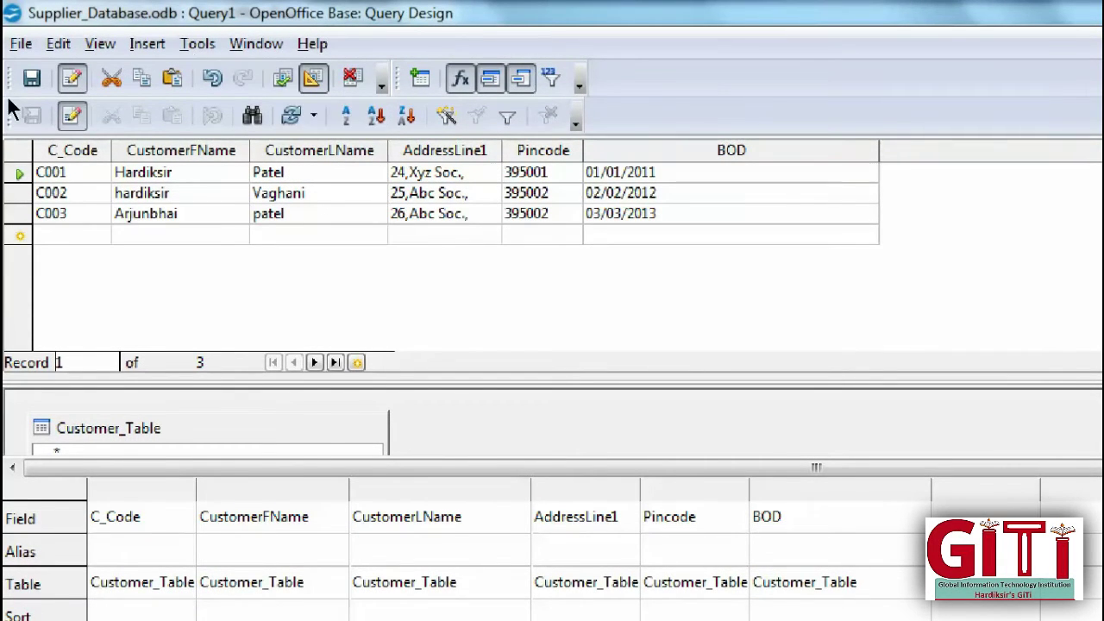
pyautogui.click(31, 78)
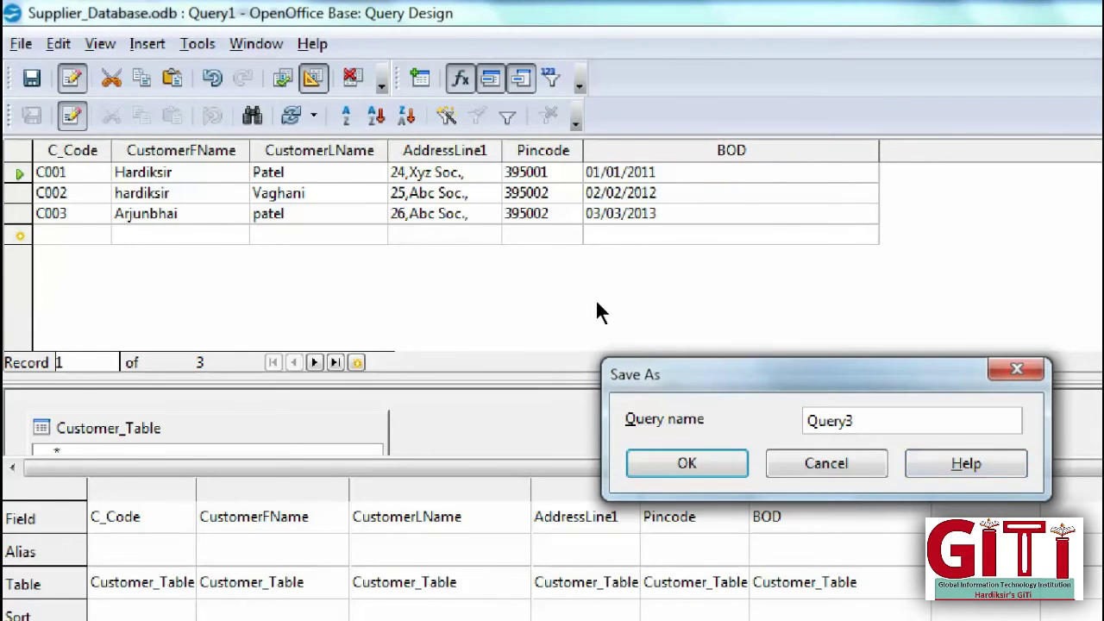
pyautogui.press('Return')
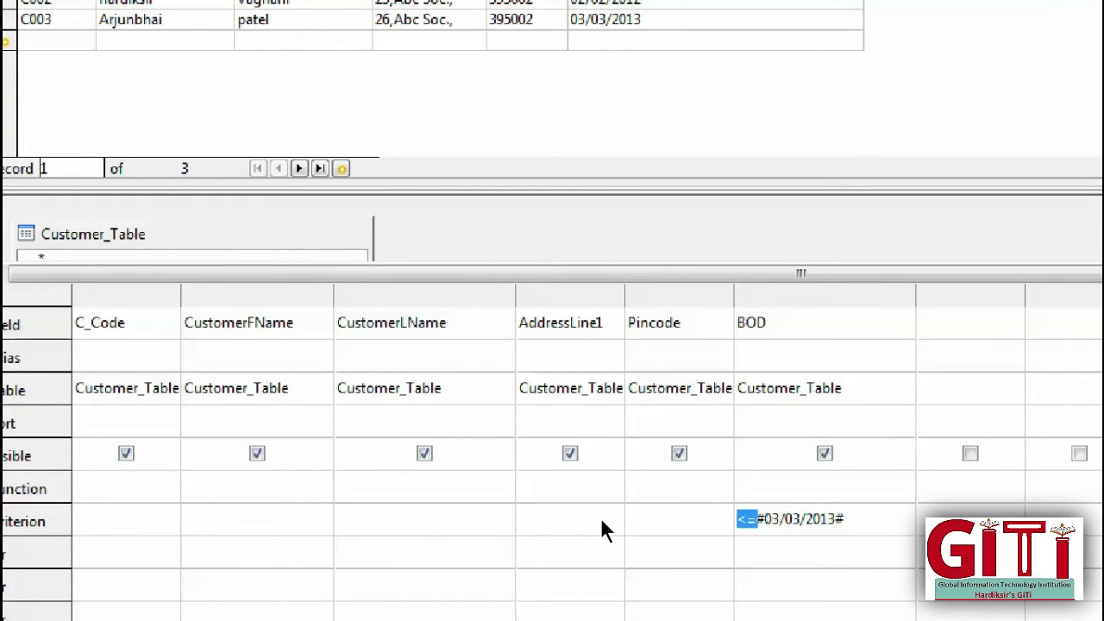
# Step: Delete the BOD criterion and rerun the query to show all five customers
pyautogui.press('End')
pyautogui.hotkey('shift', 'Left')
pyautogui.hotkey('shift', 'Home')
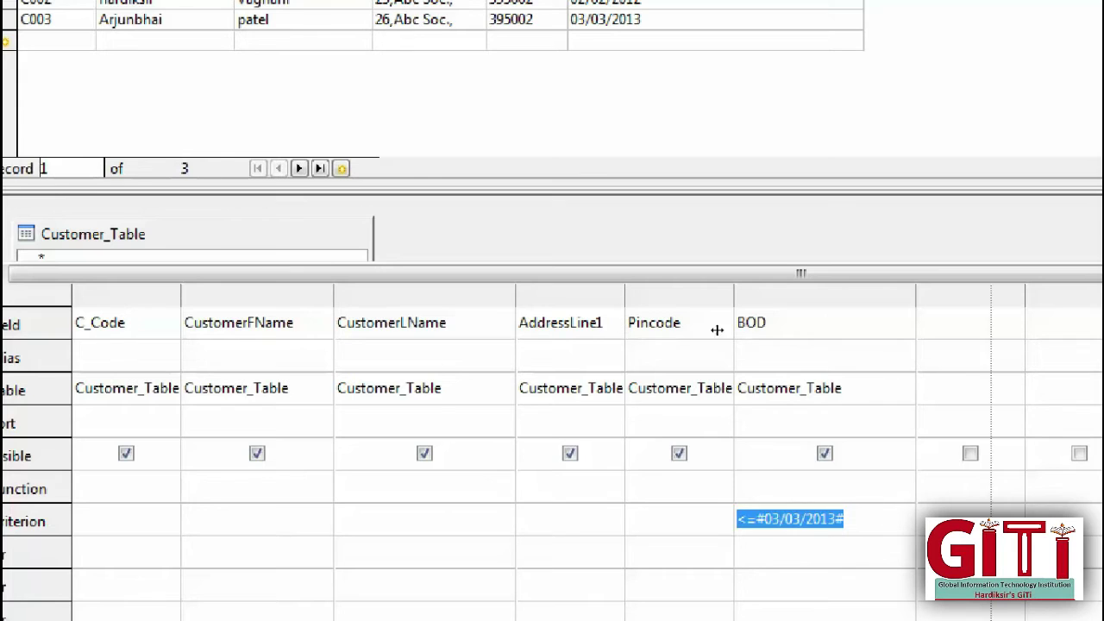
pyautogui.press('End')
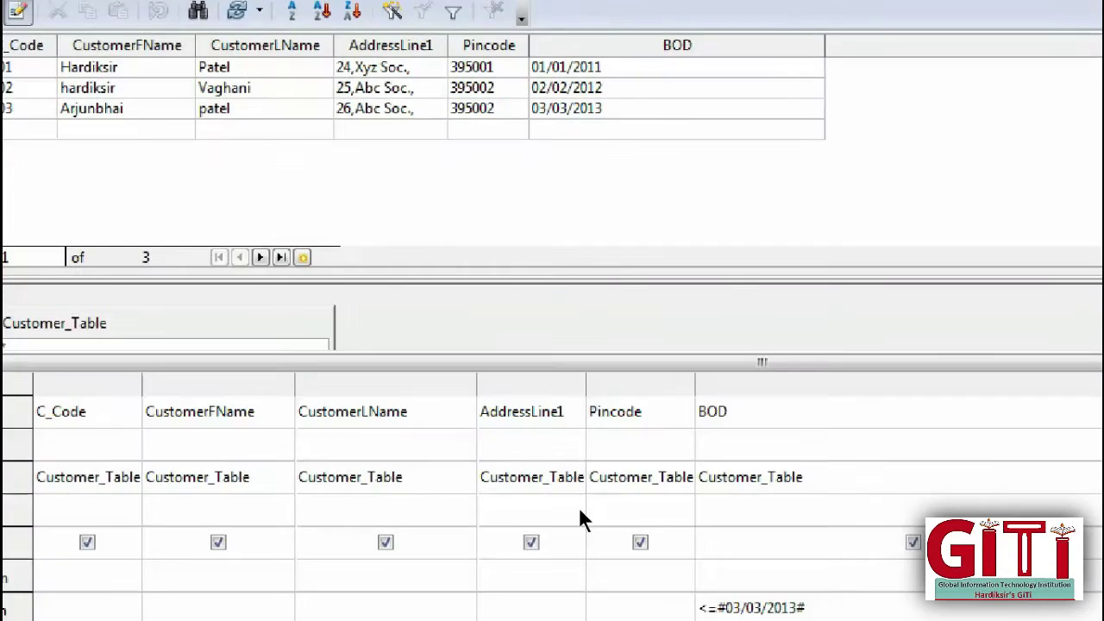
pyautogui.hotkey('shift', 'Left')
pyautogui.hotkey('shift', 'Left')
pyautogui.hotkey('shift', 'Left')
pyautogui.hotkey('shift', 'Left')
pyautogui.hotkey('shift', 'Left')
pyautogui.hotkey('shift', 'Left')
pyautogui.hotkey('shift', 'Left')
pyautogui.hotkey('shift', 'Left')
pyautogui.hotkey('shift', 'Left')
pyautogui.hotkey('shift', 'Left')
pyautogui.hotkey('shift', 'Left')
pyautogui.hotkey('shift', 'Left')
pyautogui.hotkey('shift', 'Left')
pyautogui.hotkey('shift', 'Left')
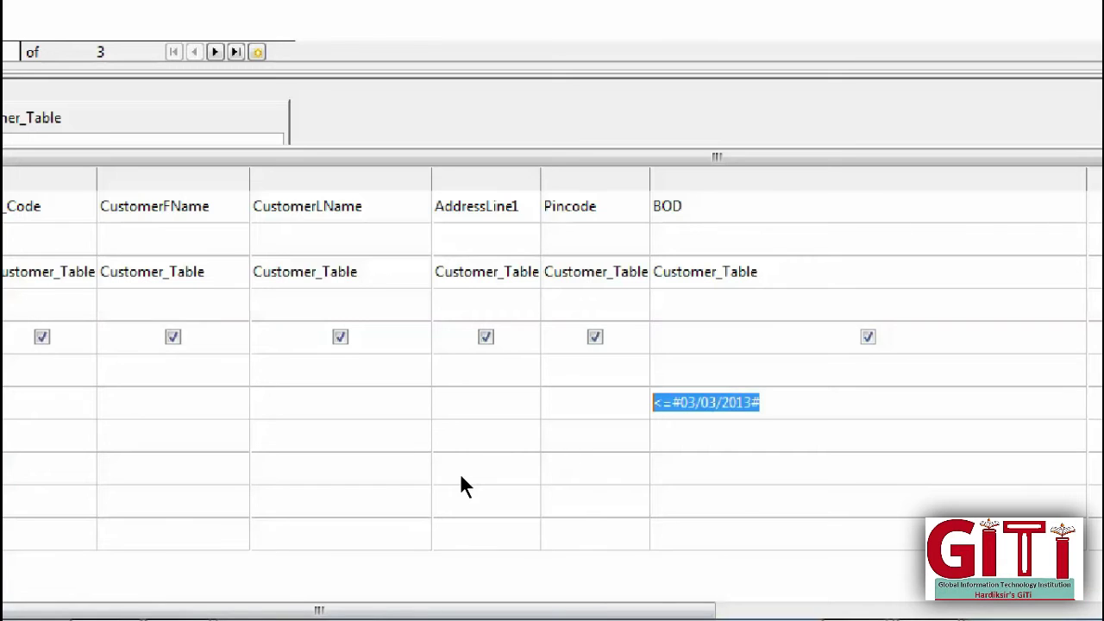
pyautogui.press('BackSpace')
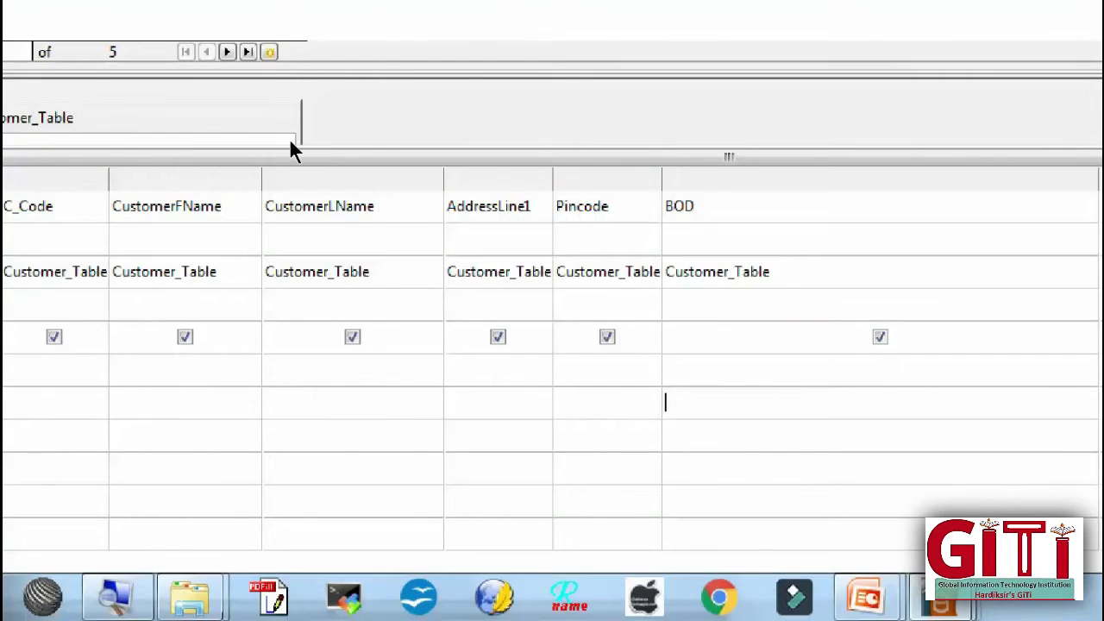
pyautogui.click(291, 54)
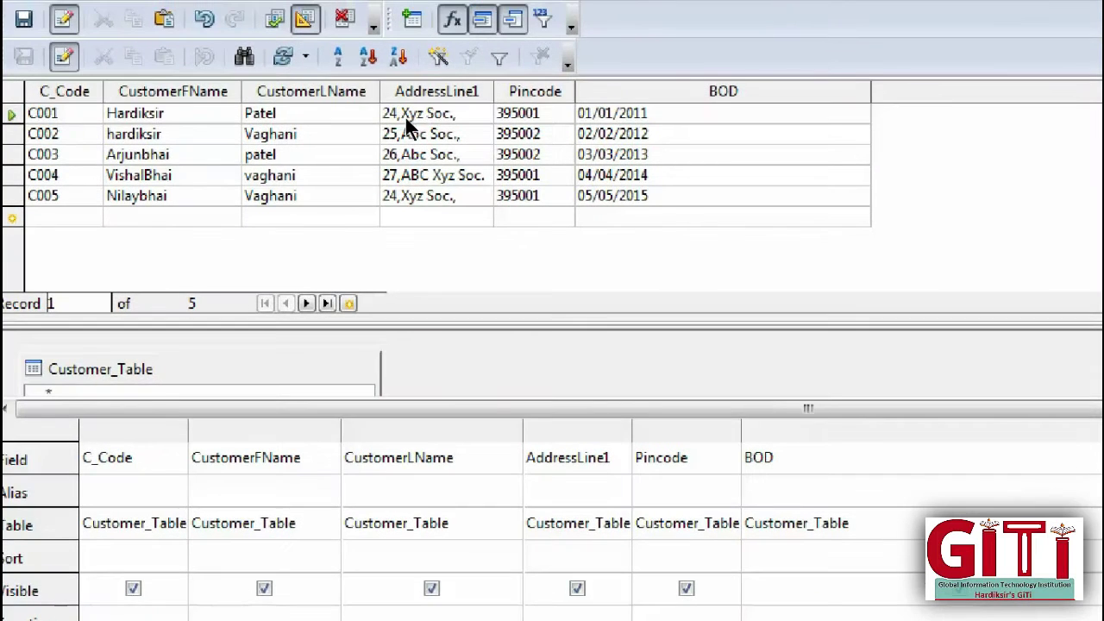
# Step: Type the BOD criterion 'Between #02/02/2012# And ##', correcting the misspellings
pyautogui.press('Down')
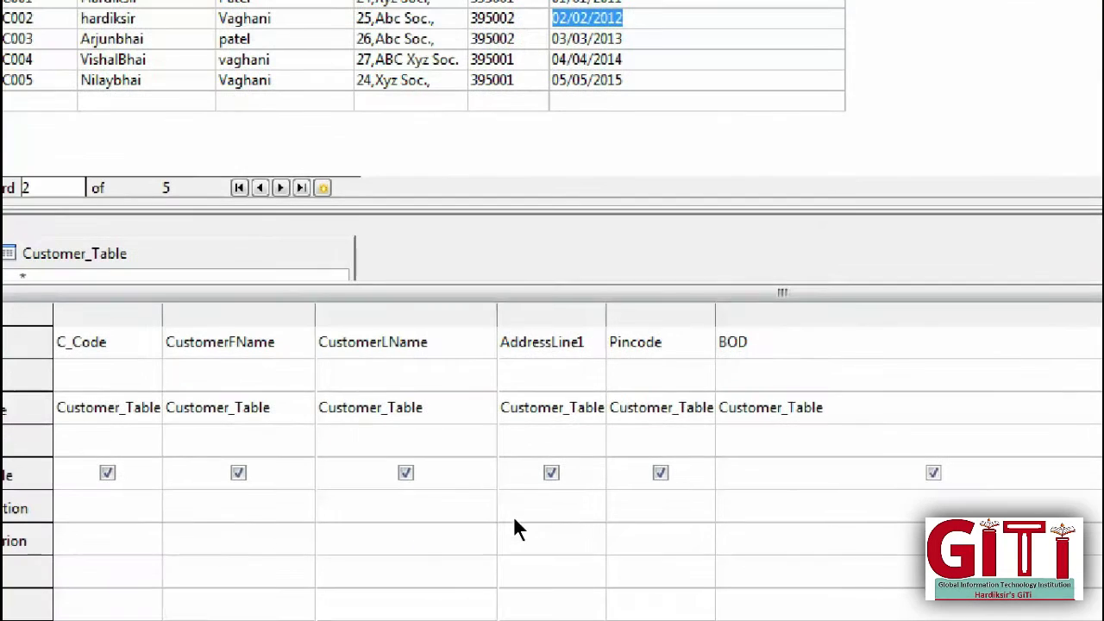
pyautogui.click(533, 543)
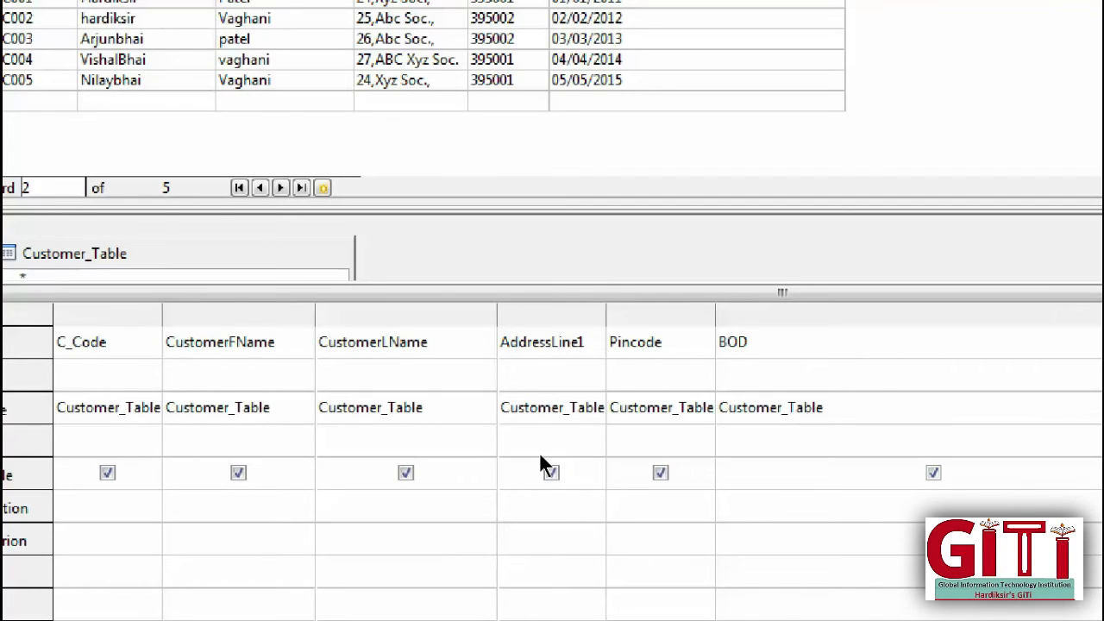
pyautogui.write('Bewtween')
pyautogui.press('BackSpace')
pyautogui.press('BackSpace')
pyautogui.press('BackSpace')
pyautogui.press('BackSpace')
pyautogui.press('BackSpace')
pyautogui.press('BackSpace')
pyautogui.write('tween ##')
pyautogui.press('Left')
pyautogui.write('02/02/2012# ')
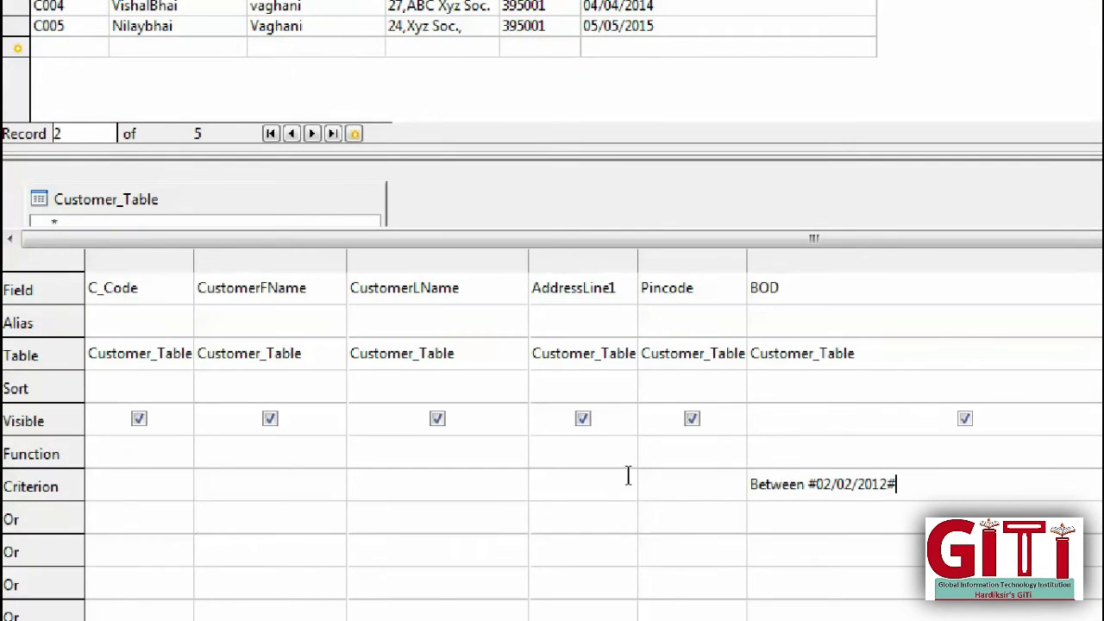
pyautogui.write('Ans')
pyautogui.press('BackSpace')
pyautogui.write('d ##')
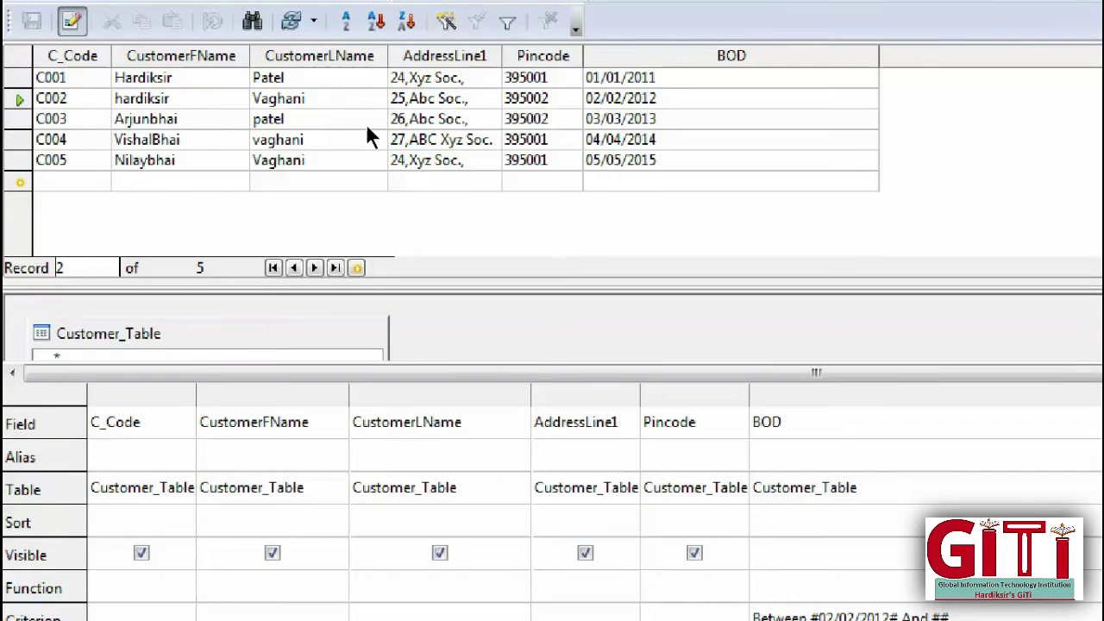
# Step: Paste the end date 05/05/2015 to complete the Between date range
pyautogui.click(462, 28)
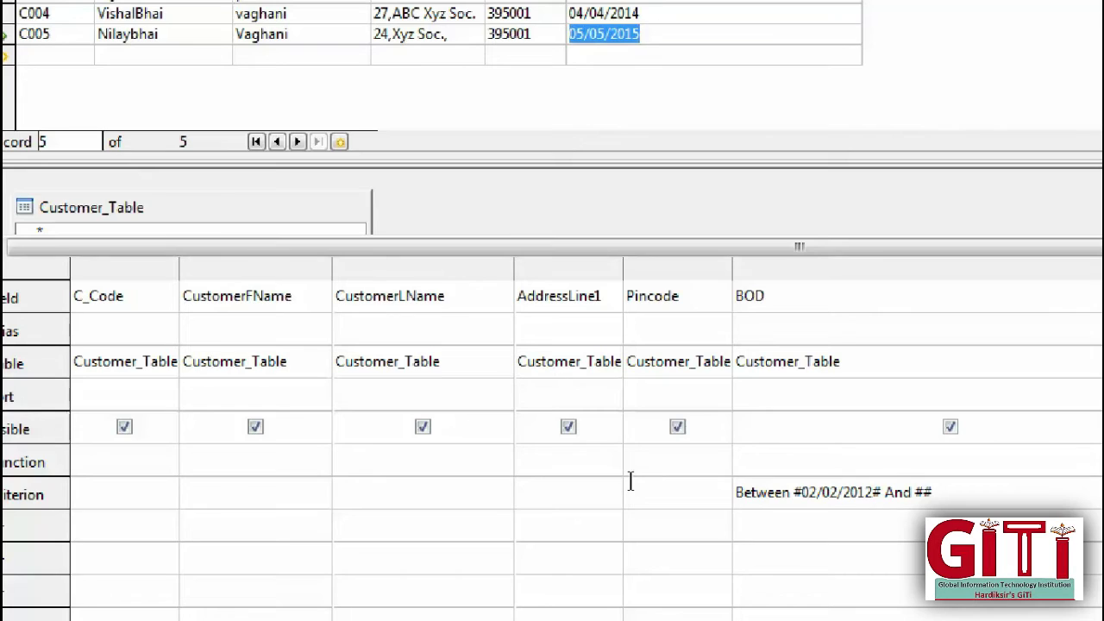
pyautogui.press('Left')
pyautogui.write('05/05/2015')
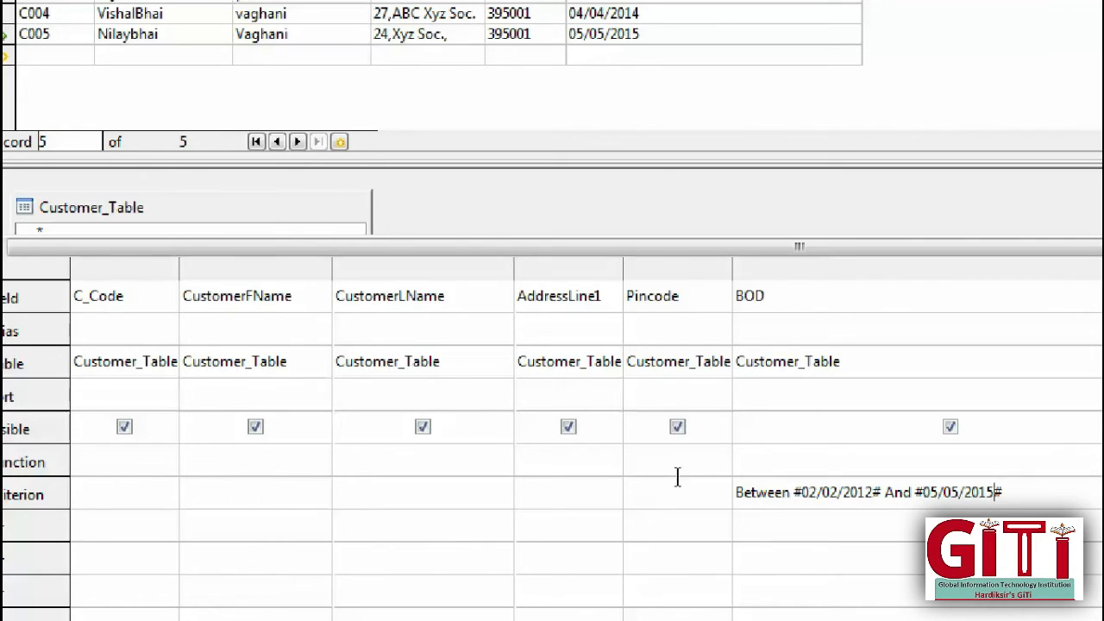
pyautogui.press('End')
pyautogui.hotkey('shift', 'ctrl', 'Left')
pyautogui.hotkey('shift', 'ctrl', 'Left')
pyautogui.hotkey('shift', 'ctrl', 'Left')
pyautogui.hotkey('shift', 'ctrl', 'Left')
pyautogui.hotkey('shift', 'ctrl', 'Left')
pyautogui.hotkey('shift', 'ctrl', 'Left')
pyautogui.hotkey('shift', 'ctrl', 'Left')
pyautogui.hotkey('shift', 'ctrl', 'Left')
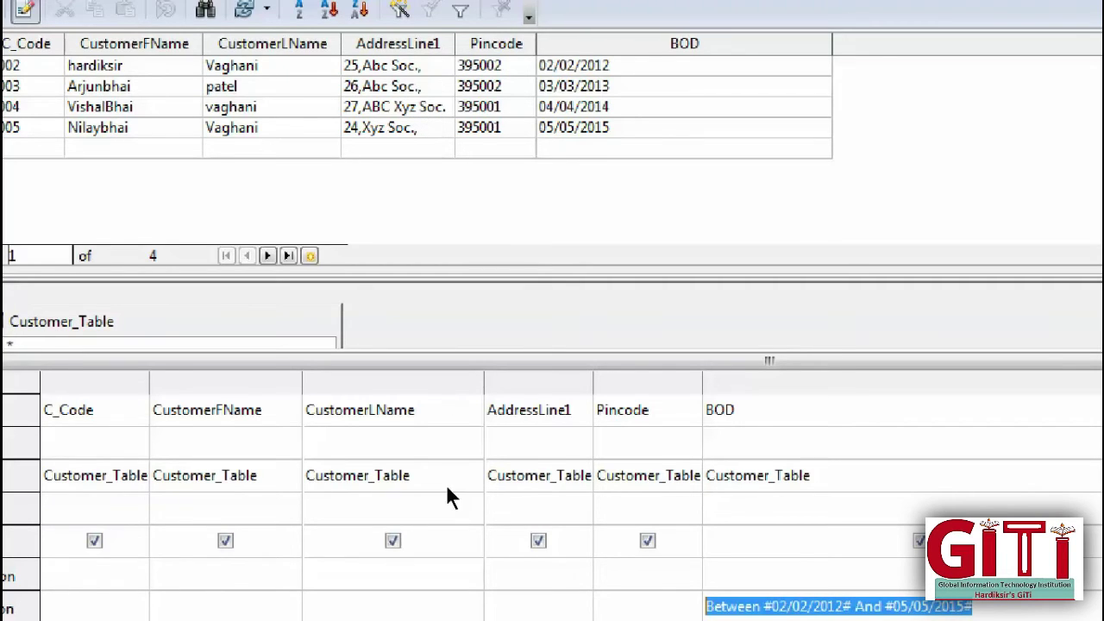
# Step: Replace 'Between' with >= before #02/02/2012# in the BOD criterion
pyautogui.press('Home')
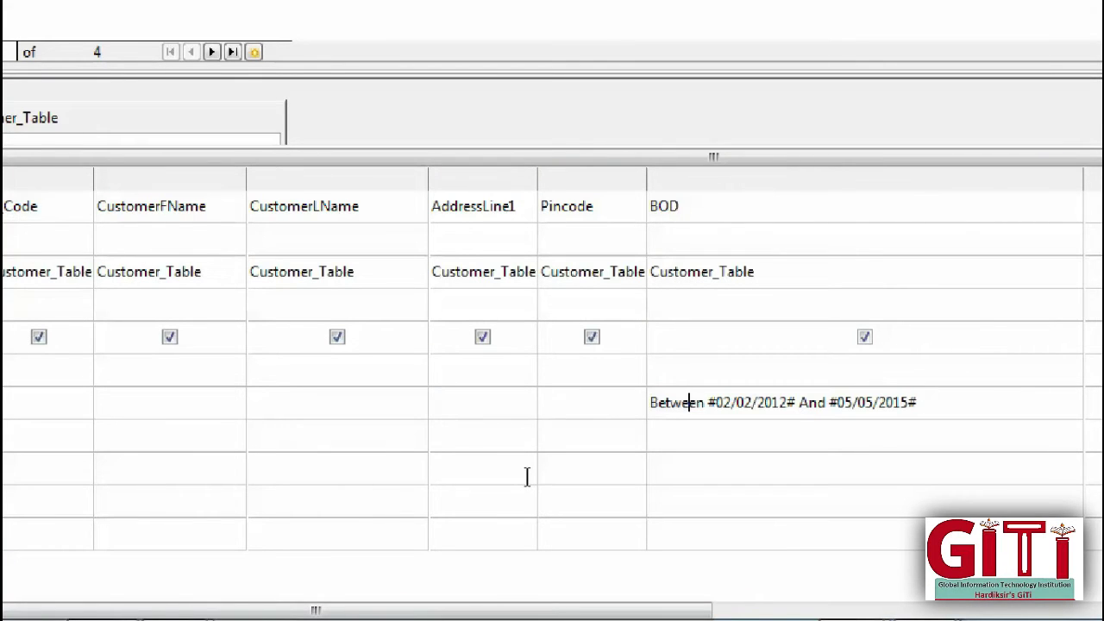
pyautogui.hotkey('ctrl', 'shift', 'Right')
pyautogui.hotkey('ctrl', 'Right')
pyautogui.hotkey('ctrl', 'Right')
pyautogui.hotkey('ctrl', 'shift', 'Right')
pyautogui.hotkey('ctrl', 'Left')
pyautogui.hotkey('ctrl', 'Left')
pyautogui.hotkey('ctrl', 'shift', 'Left')
pyautogui.press('Delete')
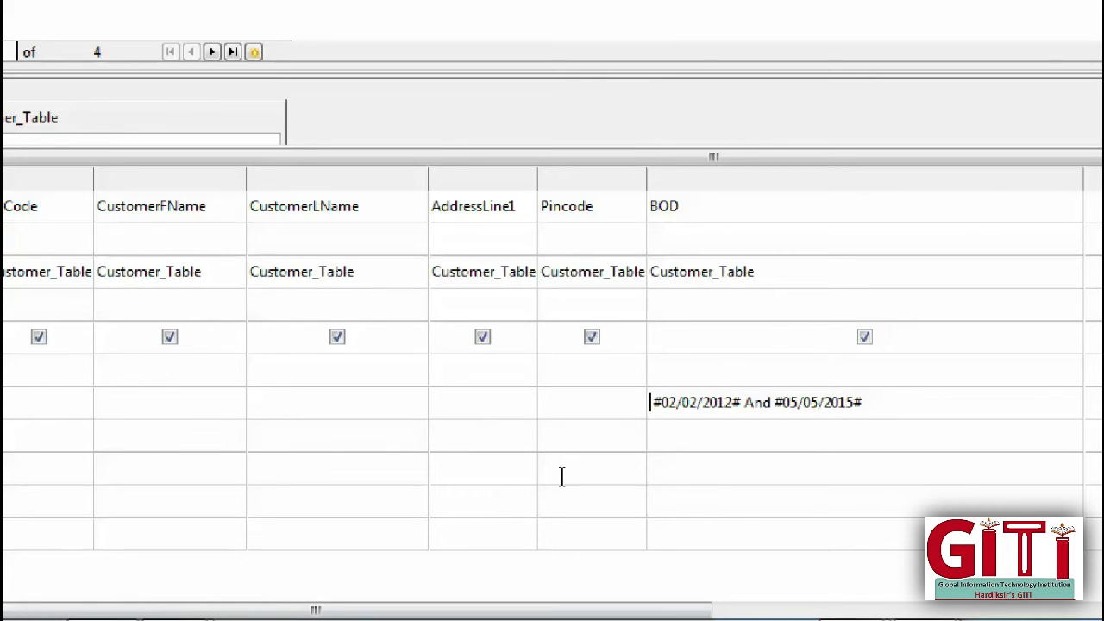
pyautogui.write('>=')
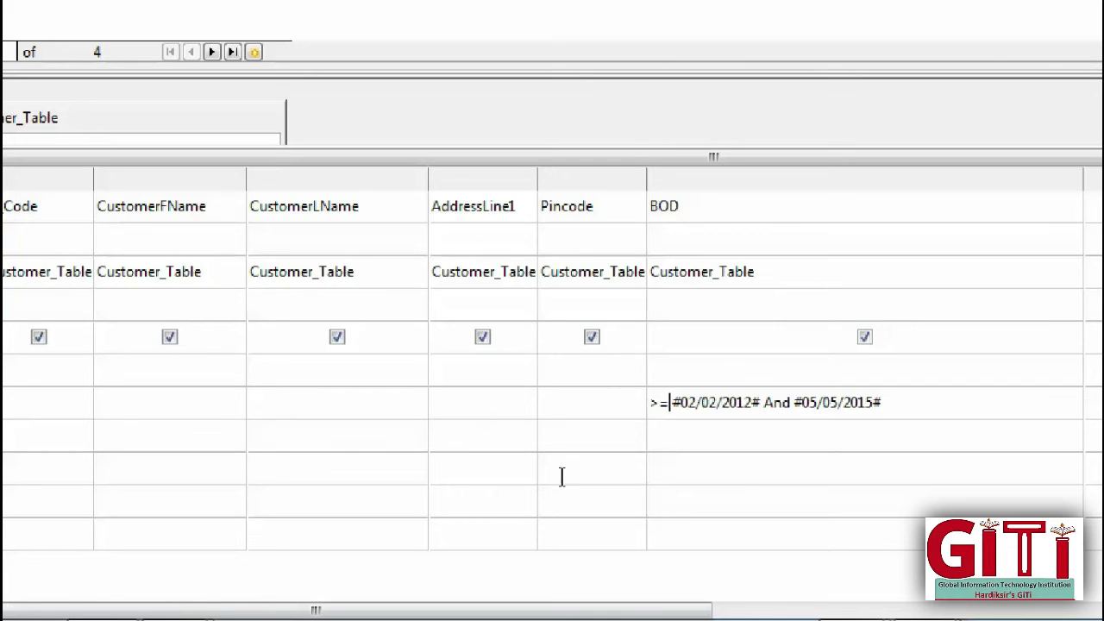
# Step: Insert <= before #05/05/2015# and rerun the query, still returning C002 through C005
pyautogui.press('Right')
pyautogui.press('Right')
pyautogui.press('Right')
pyautogui.press('Right')
pyautogui.press('Right')
pyautogui.press('Right')
pyautogui.press('Right')
pyautogui.press('Right')
pyautogui.press('Right')
pyautogui.press('Right')
pyautogui.press('Right')
pyautogui.press('Right')
pyautogui.press('Right')
pyautogui.press('Right')
pyautogui.press('Right')
pyautogui.press('Right')
pyautogui.press('Right')
pyautogui.press('Right')
pyautogui.write('<=')
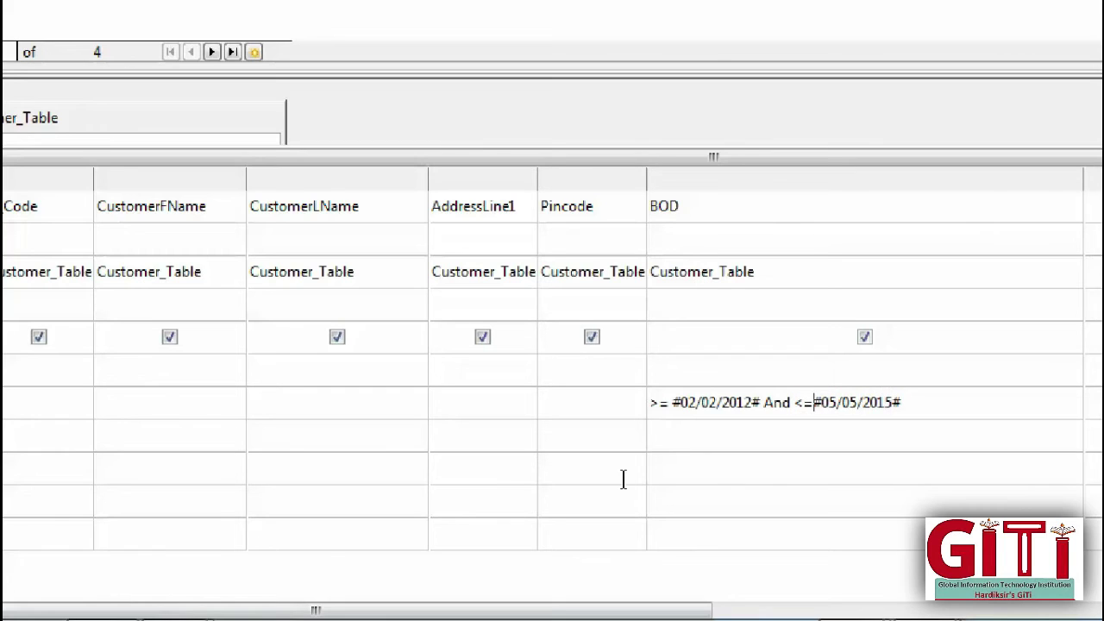
pyautogui.hotkey('shift', 'Left')
pyautogui.hotkey('shift', 'Left')
pyautogui.press('Home')
pyautogui.hotkey('shift', 'Right')
pyautogui.hotkey('shift', 'Right')
pyautogui.press('Right')
pyautogui.hotkey('shift', 'Right')
pyautogui.hotkey('shift', 'Right')
pyautogui.hotkey('shift', 'Right')
pyautogui.hotkey('shift', 'Right')
pyautogui.hotkey('shift', 'Right')
pyautogui.hotkey('shift', 'Right')
pyautogui.hotkey('shift', 'Right')
pyautogui.hotkey('shift', 'Right')
pyautogui.hotkey('shift', 'Right')
pyautogui.hotkey('ctrl', 'Right')
pyautogui.hotkey('ctrl', 'Right')
pyautogui.hotkey('shift', 'Right')
pyautogui.hotkey('shift', 'Right')
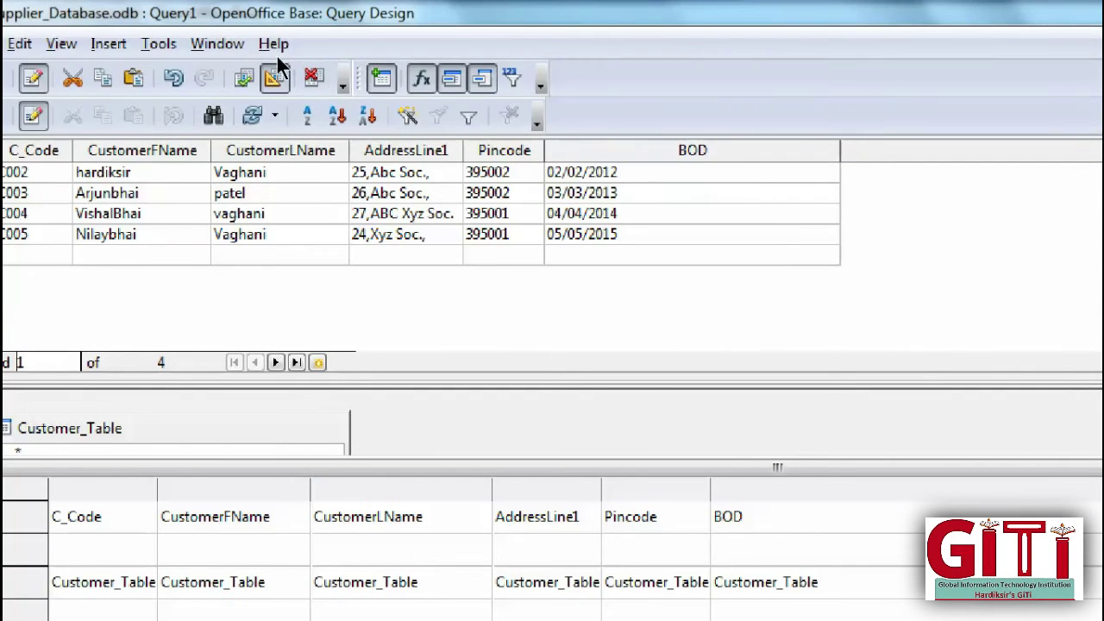
pyautogui.press('F5')
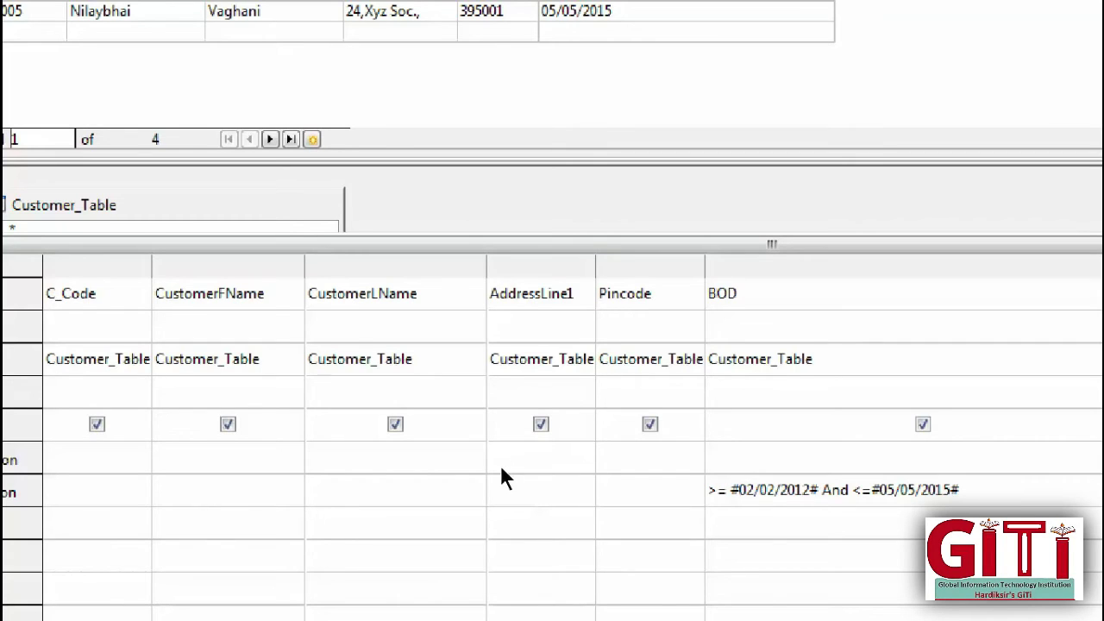
# Step: Delete the BOD date-range criterion and rerun the query to list customers C001–C005
pyautogui.moveTo(709, 490); pyautogui.dragTo(960, 490)
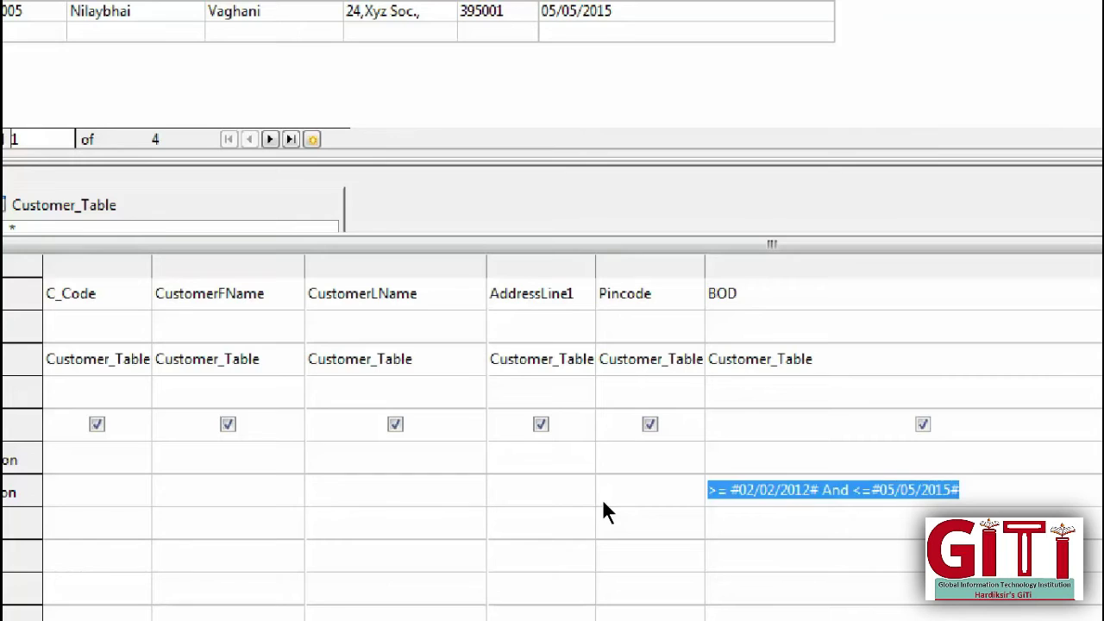
pyautogui.press('Return')
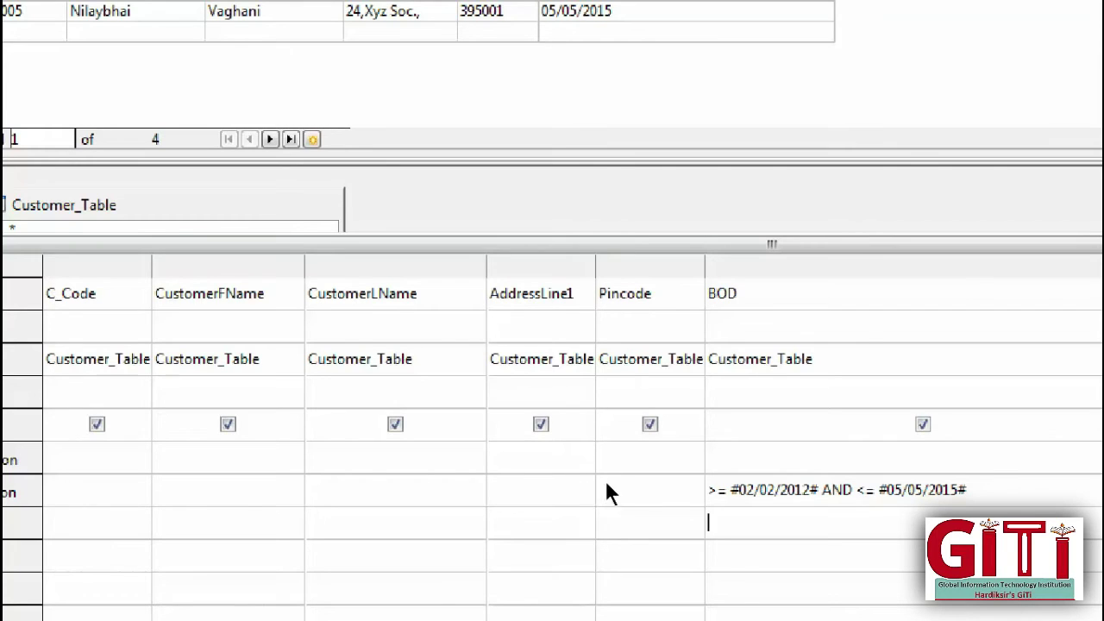
pyautogui.press('Up')
pyautogui.press('End')
pyautogui.hotkey('shift', 'Home')
pyautogui.write('#')
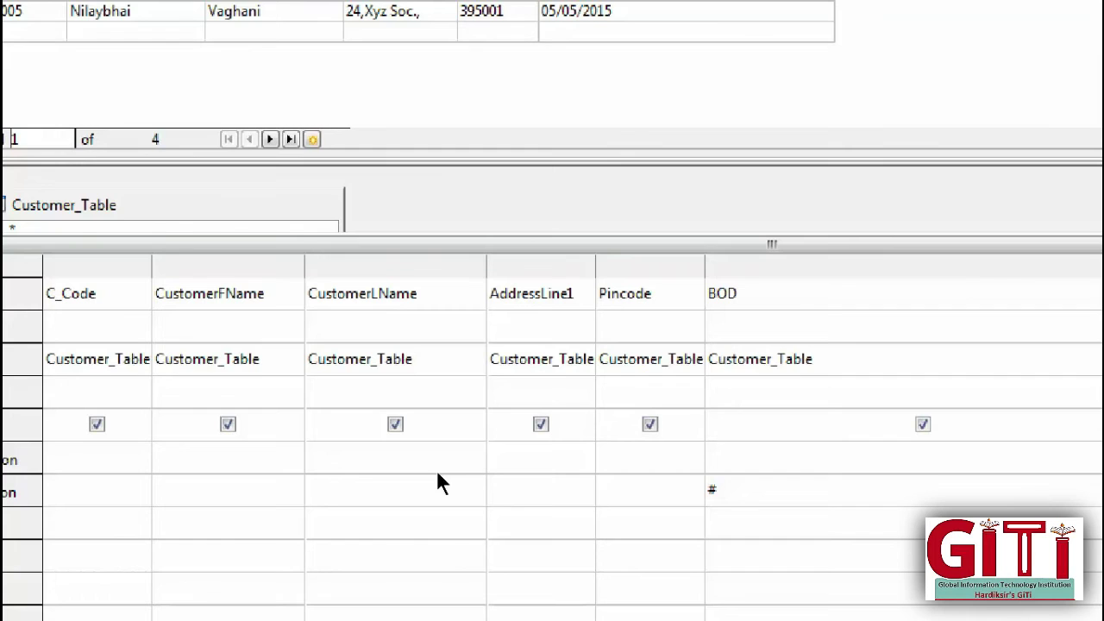
pyautogui.press('BackSpace')
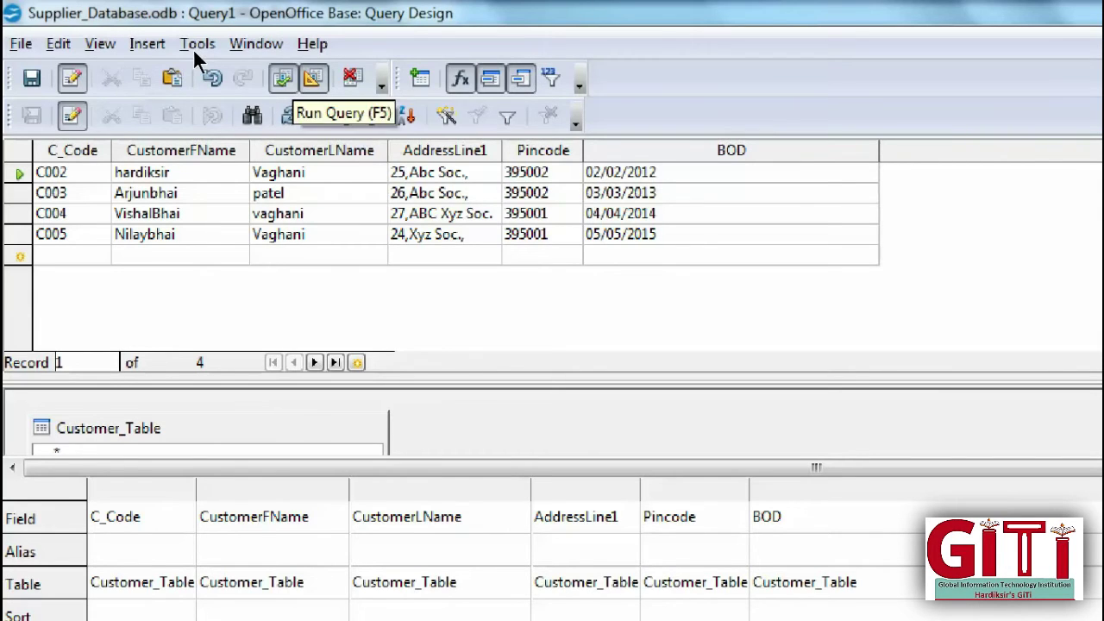
pyautogui.press('F5')
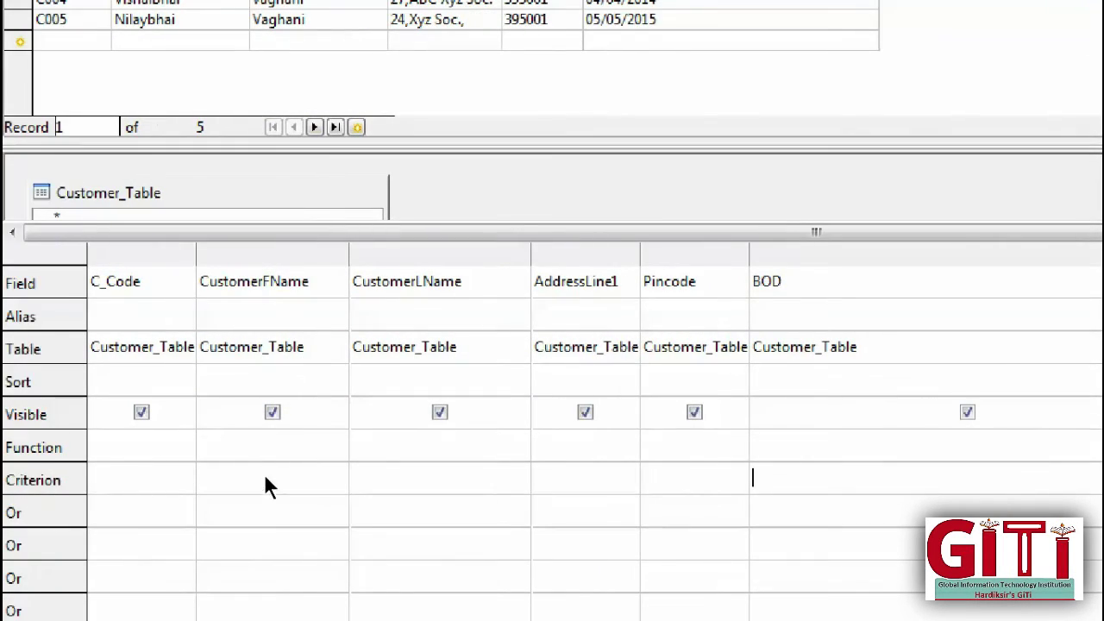
# Step: Filter CustomerLName on 'patel' or 'vaghani' and run the query, returning C003 and C004
pyautogui.click(225, 476)
pyautogui.write("'patel'")
pyautogui.press('Down')
pyautogui.write("'vaghani")
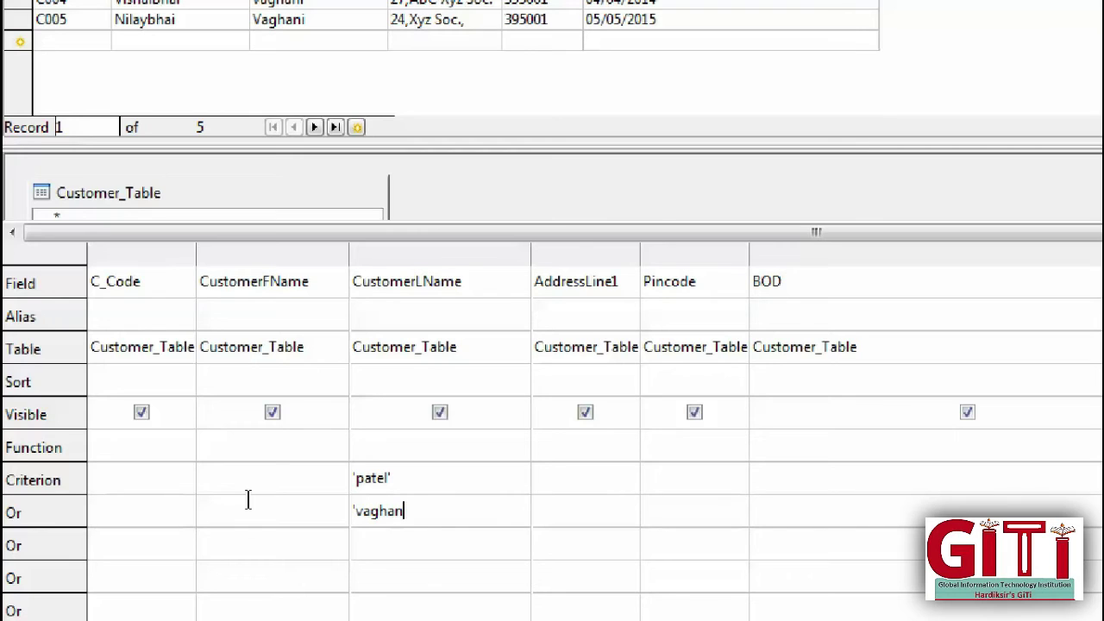
pyautogui.write("'")
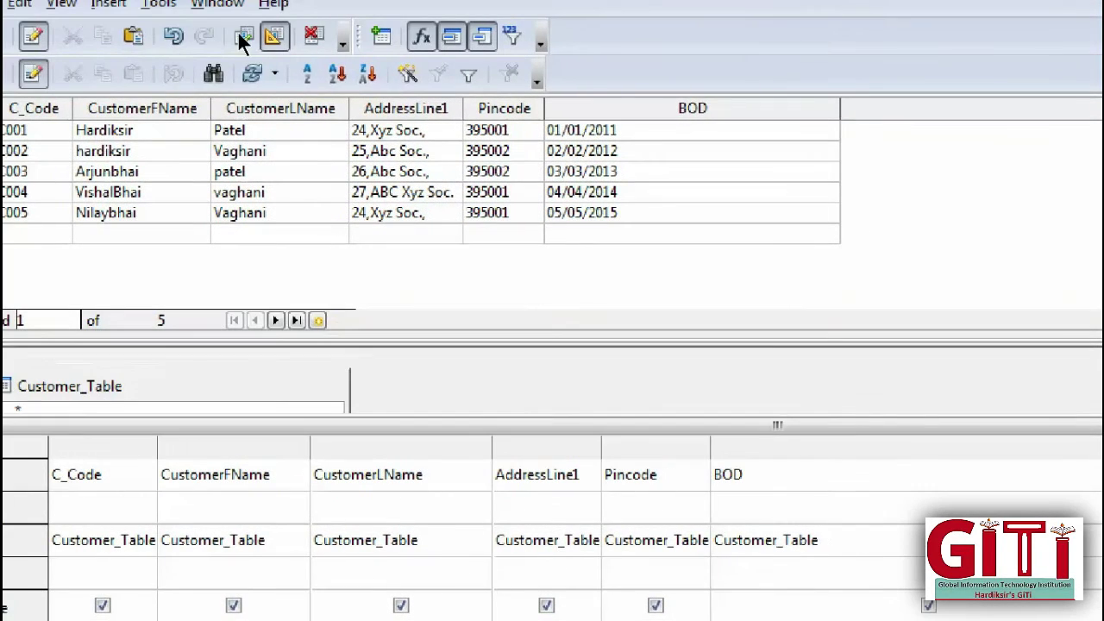
pyautogui.click(241, 37)
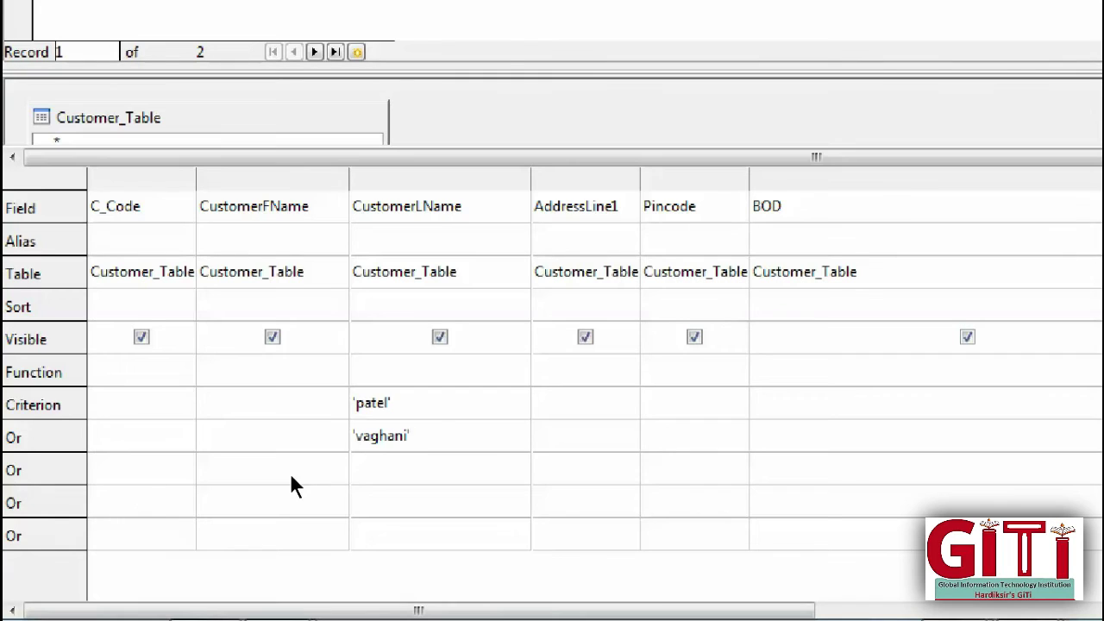
# Step: Delete both the 'patel' and 'vaghani' last-name criteria
pyautogui.hotkey('shift', 'Left')
pyautogui.hotkey('shift', 'Left')
pyautogui.hotkey('shift', 'Left')
pyautogui.hotkey('shift', 'Left')
pyautogui.hotkey('shift', 'Left')
pyautogui.hotkey('shift', 'Left')
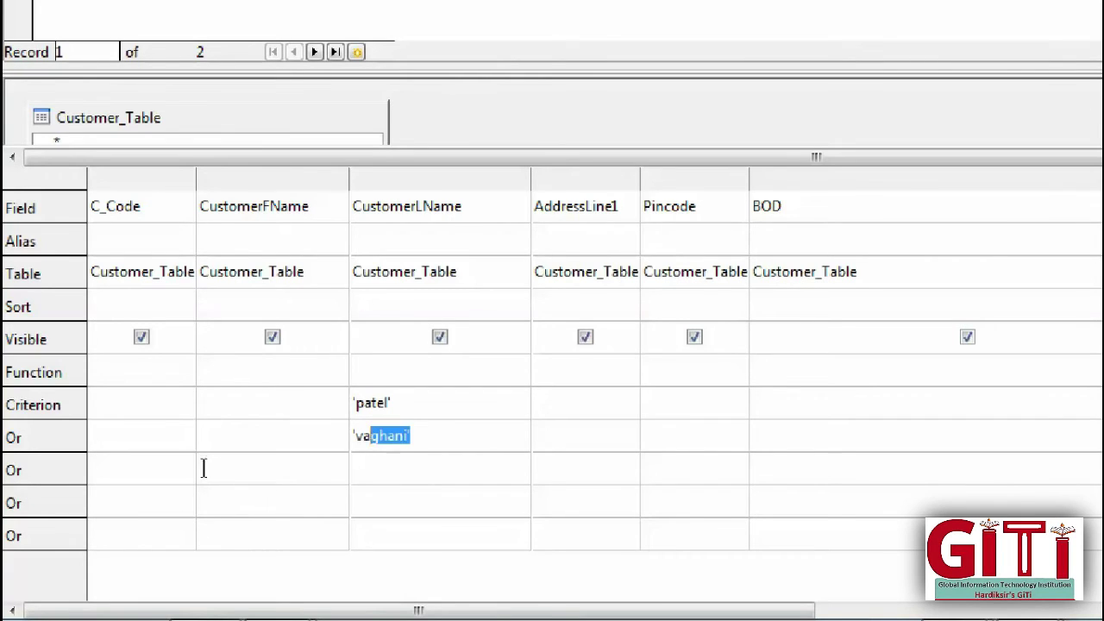
pyautogui.hotkey('shift', 'Left')
pyautogui.hotkey('shift', 'Left')
pyautogui.hotkey('shift', 'Left')
pyautogui.press('Up')
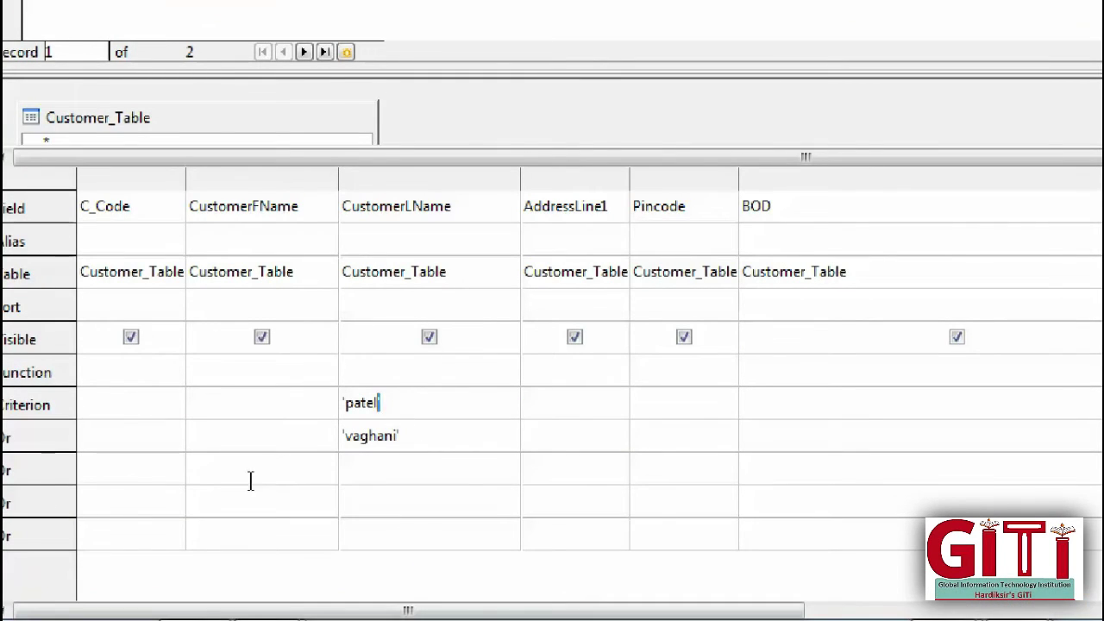
pyautogui.hotkey('shift', 'Home')
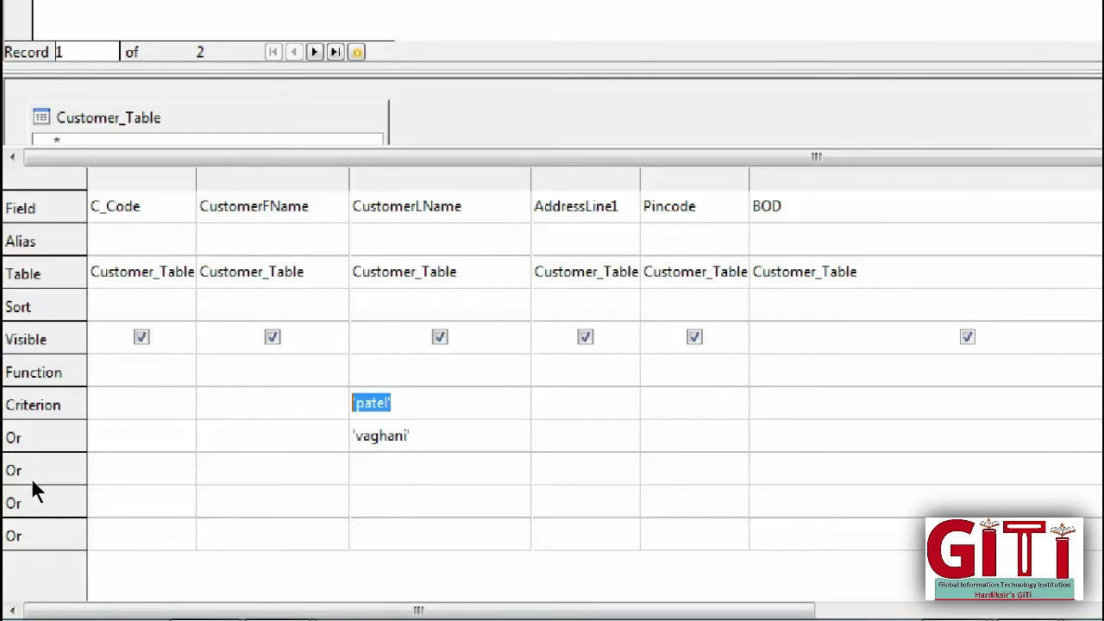
pyautogui.press('Delete')
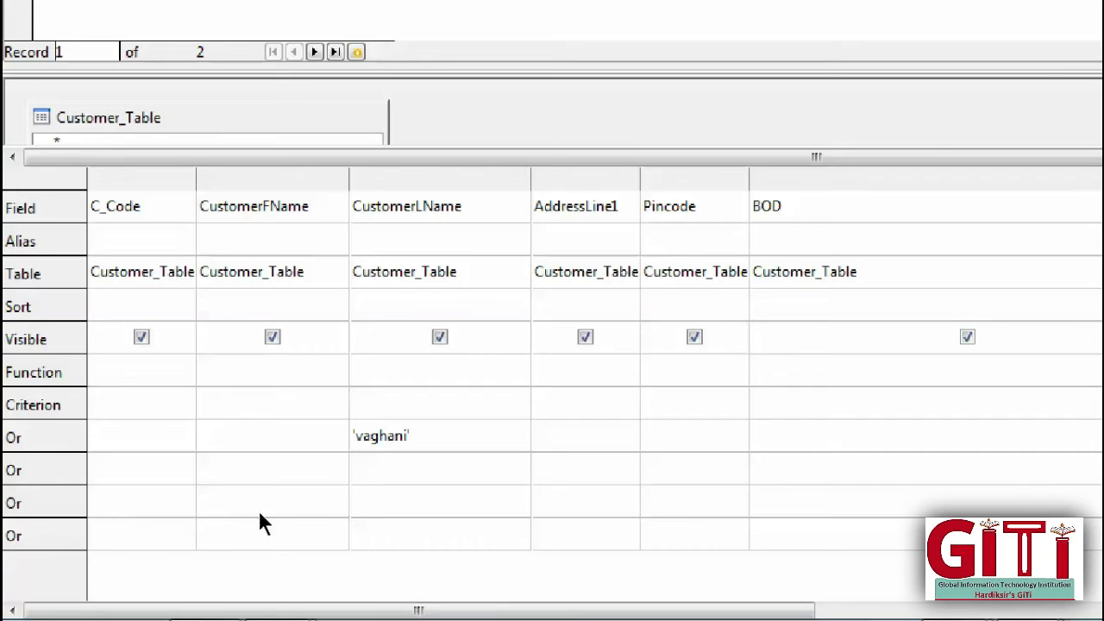
pyautogui.hotkey('shift', 'End')
pyautogui.press('Delete')
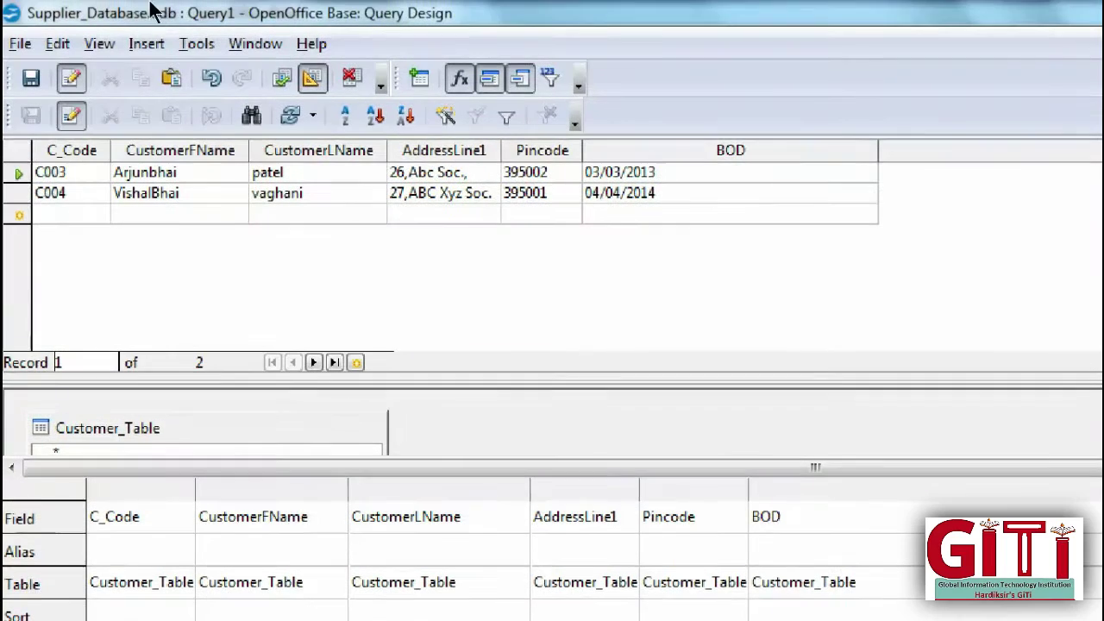
pyautogui.press('F5')
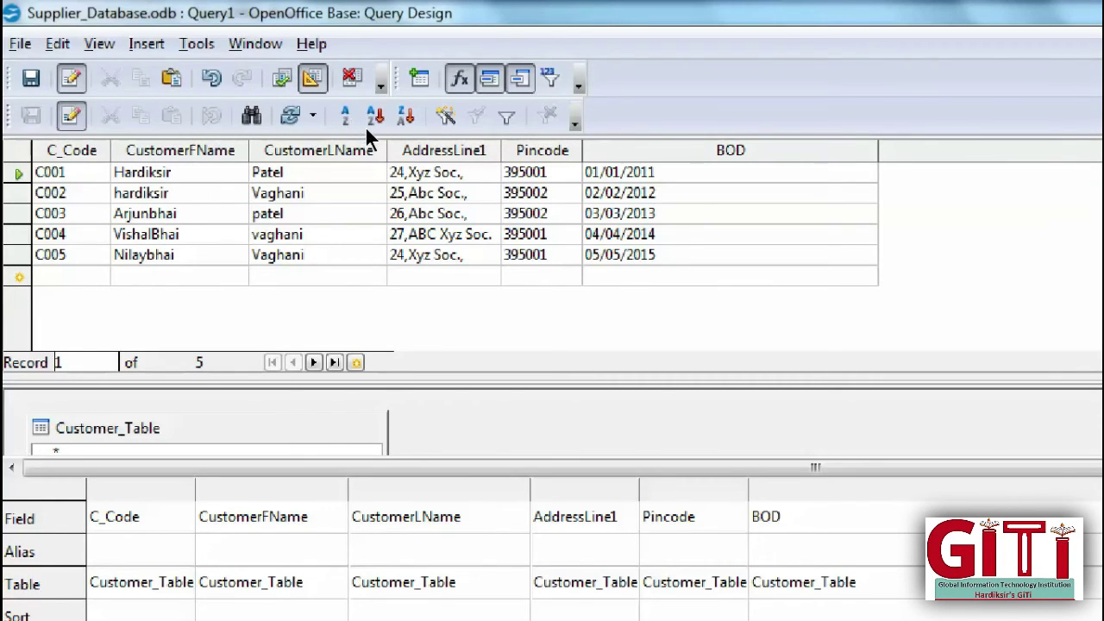
pyautogui.press('Down')
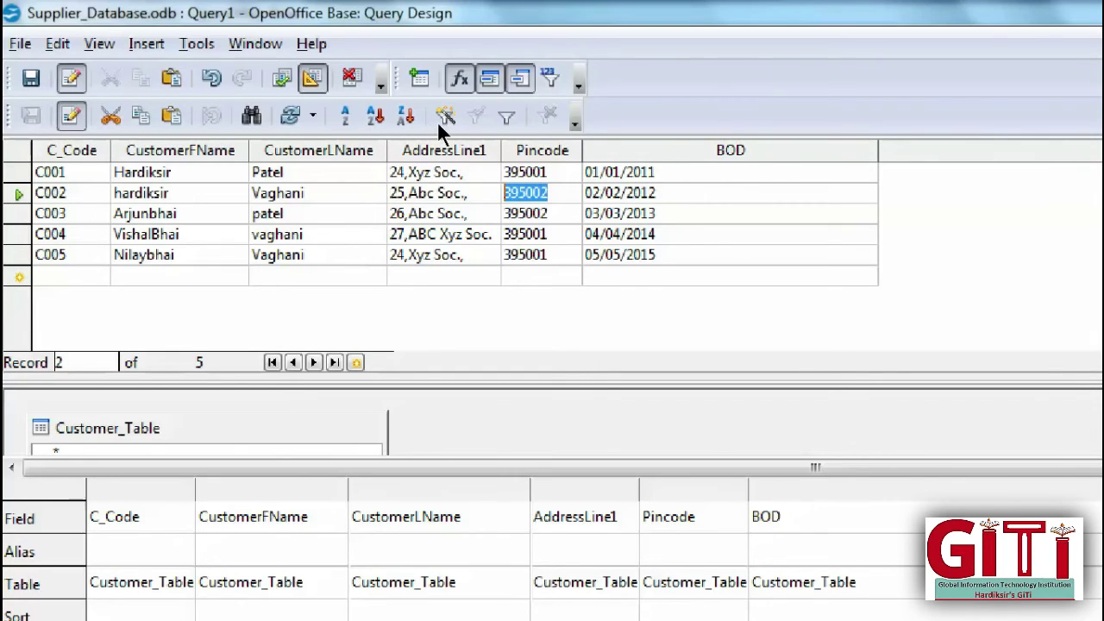
pyautogui.press('Left')
pyautogui.press('Left')
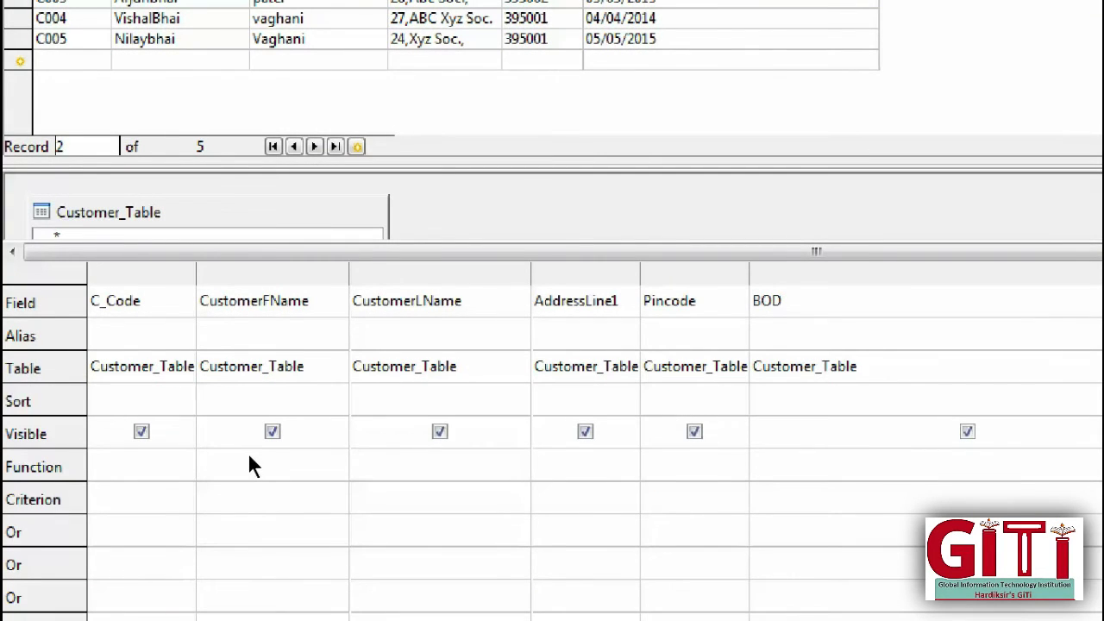
pyautogui.press('Down')
pyautogui.press('Down')
pyautogui.write("'Vaghani")
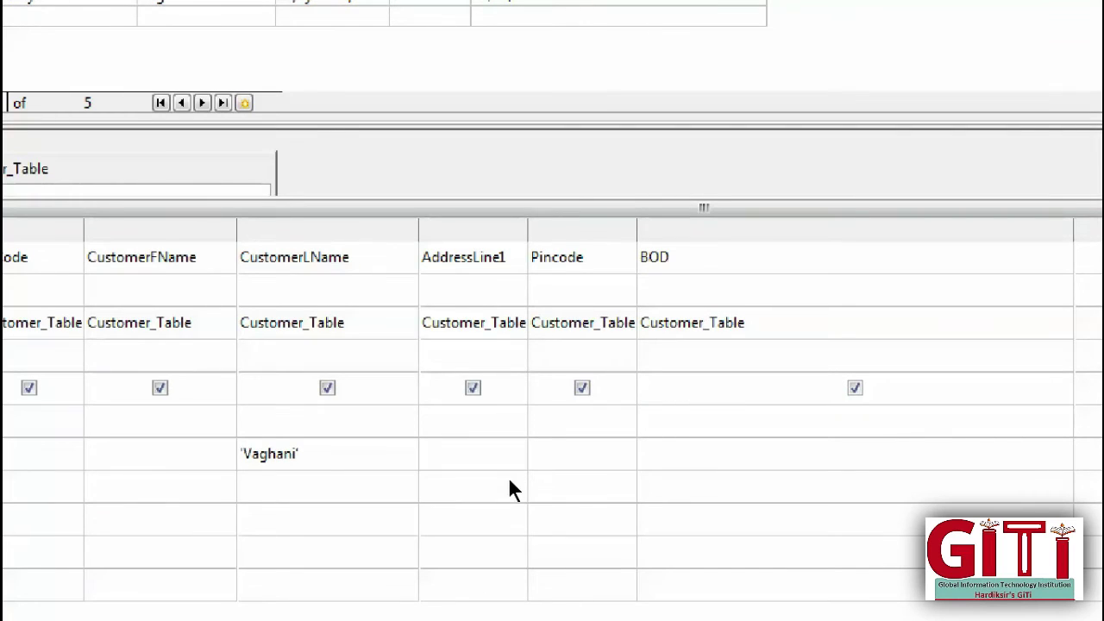
pyautogui.write('##')
pyautogui.press('Left')
pyautogui.write('02/02/2012')
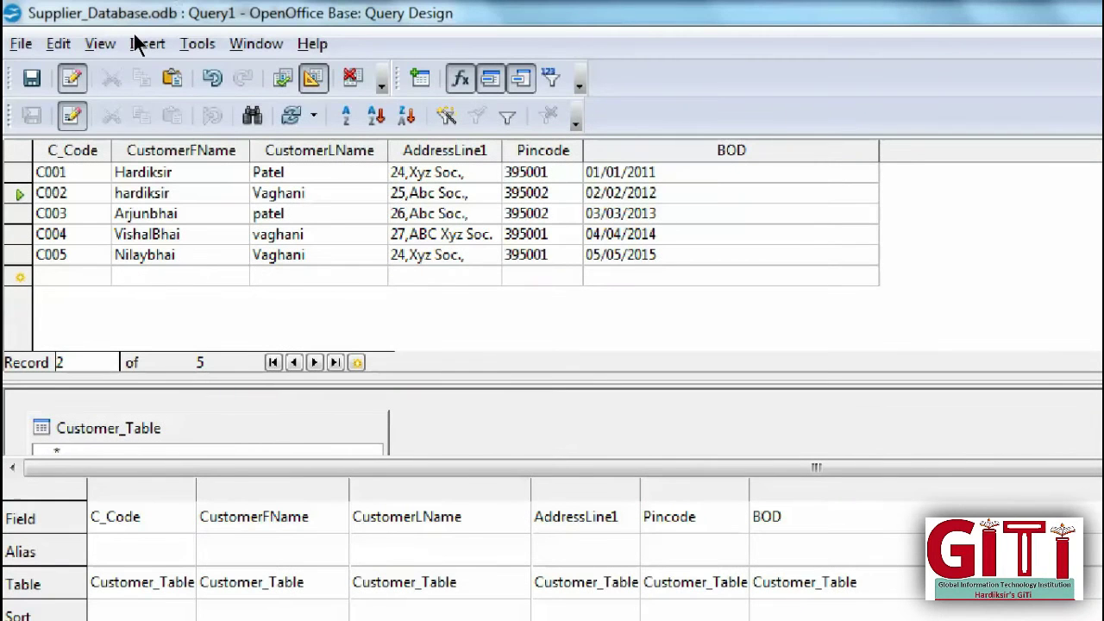
pyautogui.press('F5')
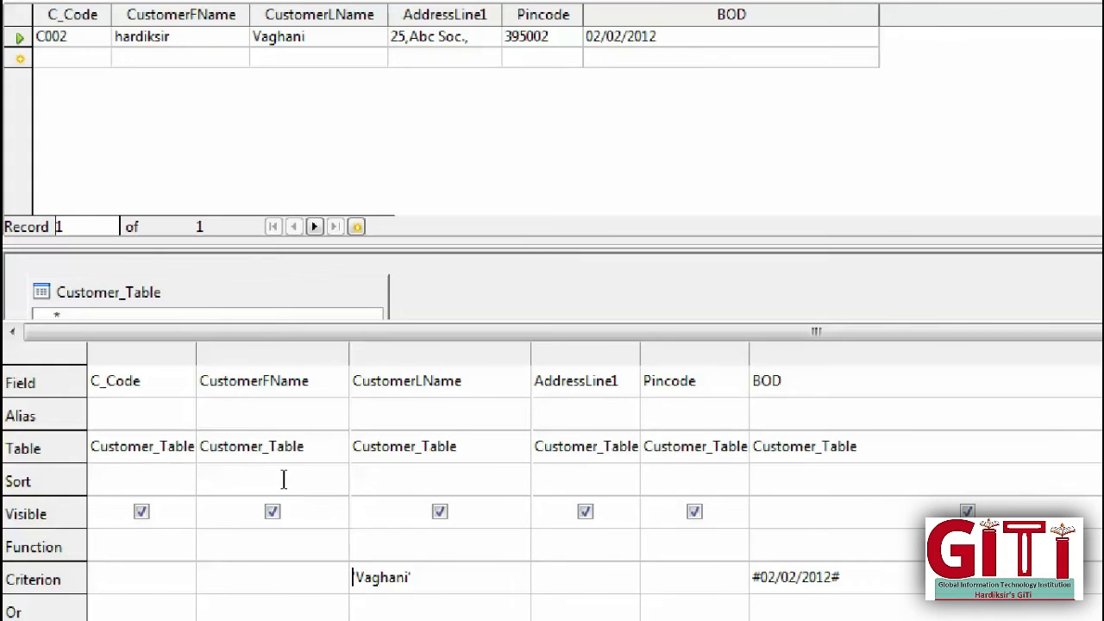
# Step: Retype the initial V of the Vaghani criterion and rerun the query
pyautogui.press('Tab')
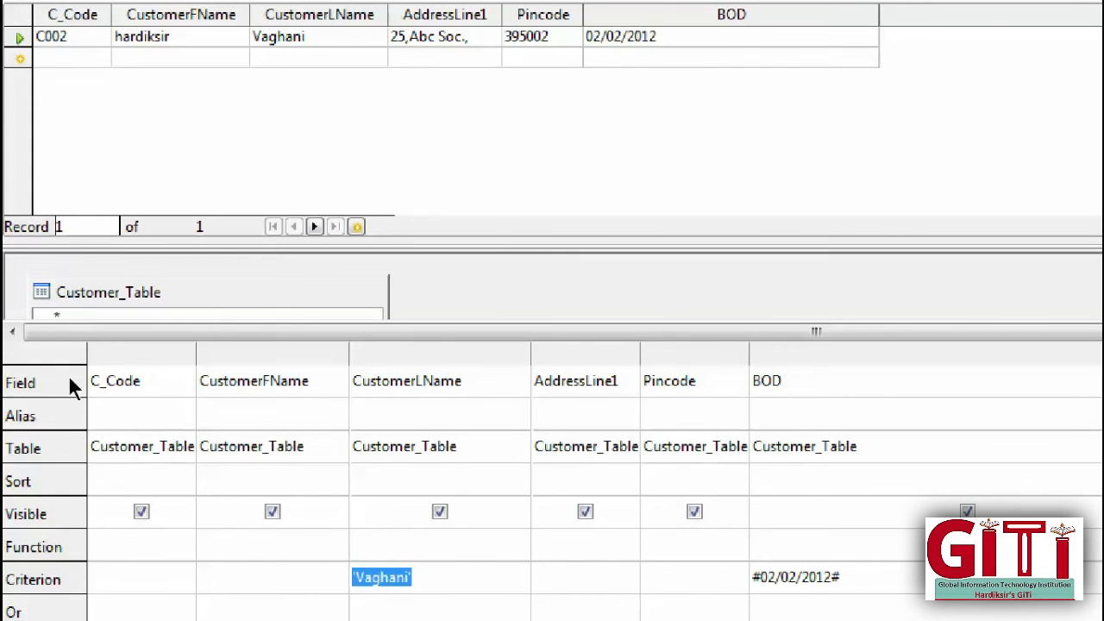
pyautogui.press('Home')
pyautogui.press('Right')
pyautogui.press('Right')
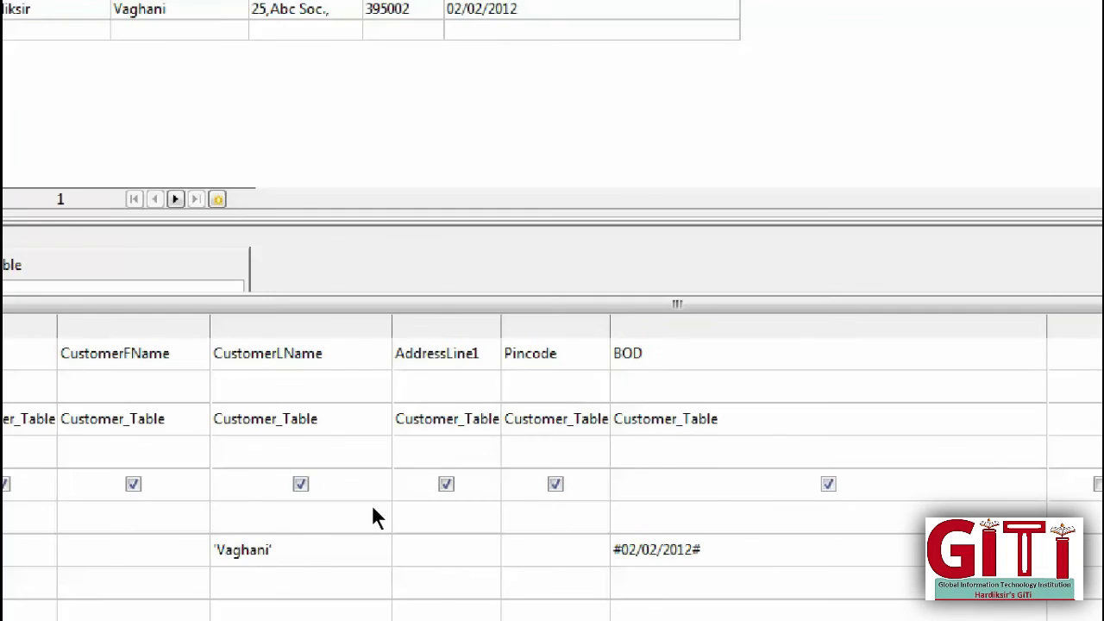
pyautogui.press('BackSpace')
pyautogui.write('V')
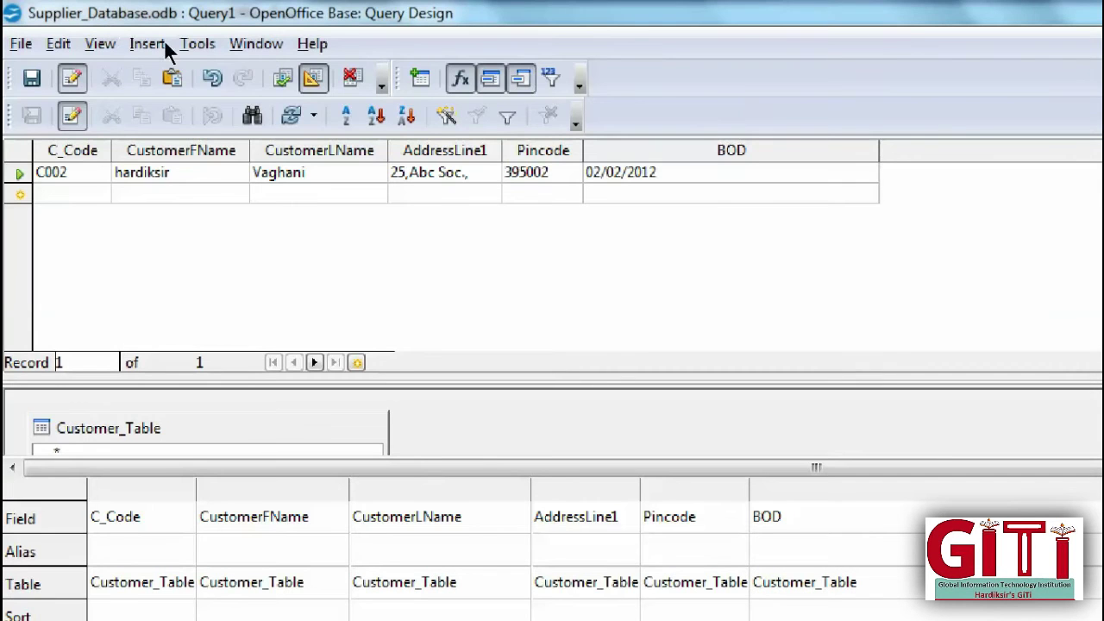
pyautogui.press('F5')
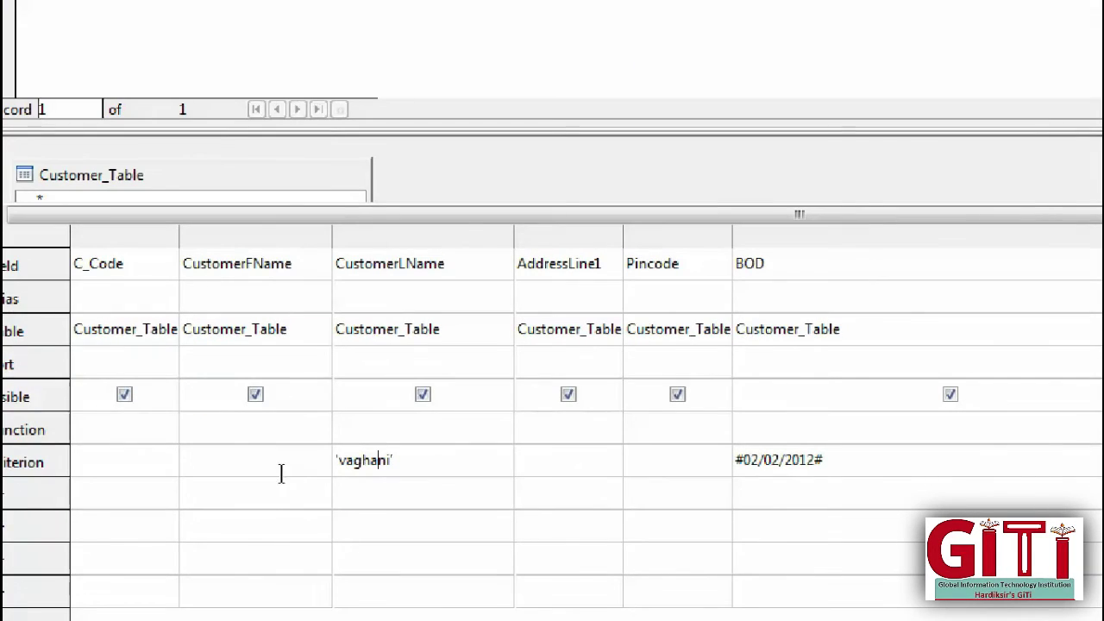
# Step: Delete the last-name and BOD criteria and rerun to show all five customers
pyautogui.hotkey('shift', 'Home')
pyautogui.press('BackSpace')
pyautogui.hotkey('shift', 'End')
pyautogui.press('BackSpace')
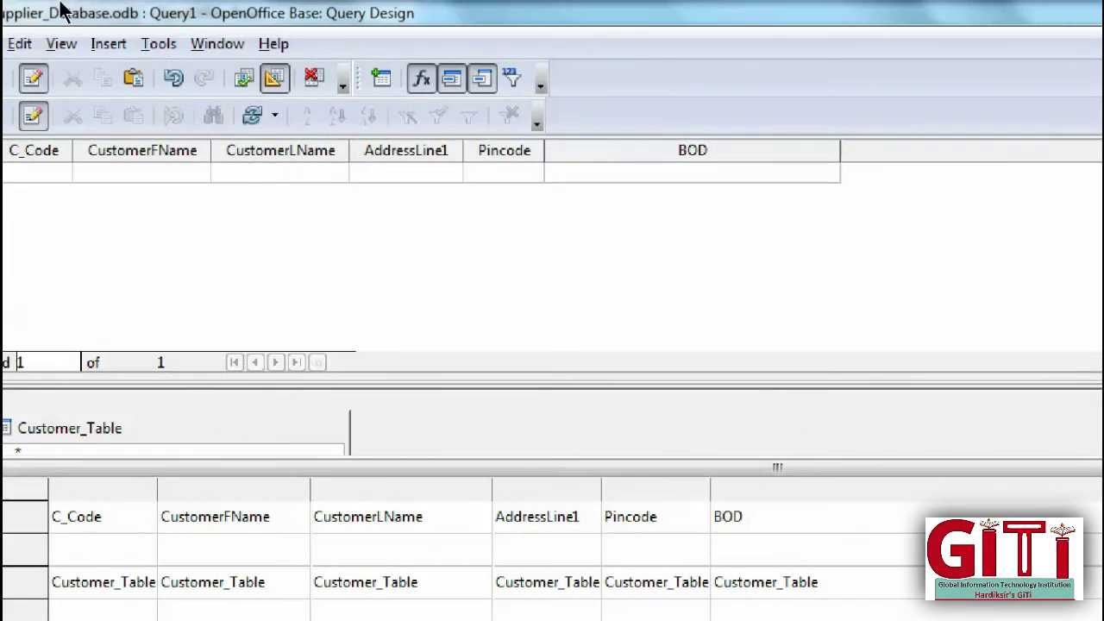
pyautogui.press('F5')
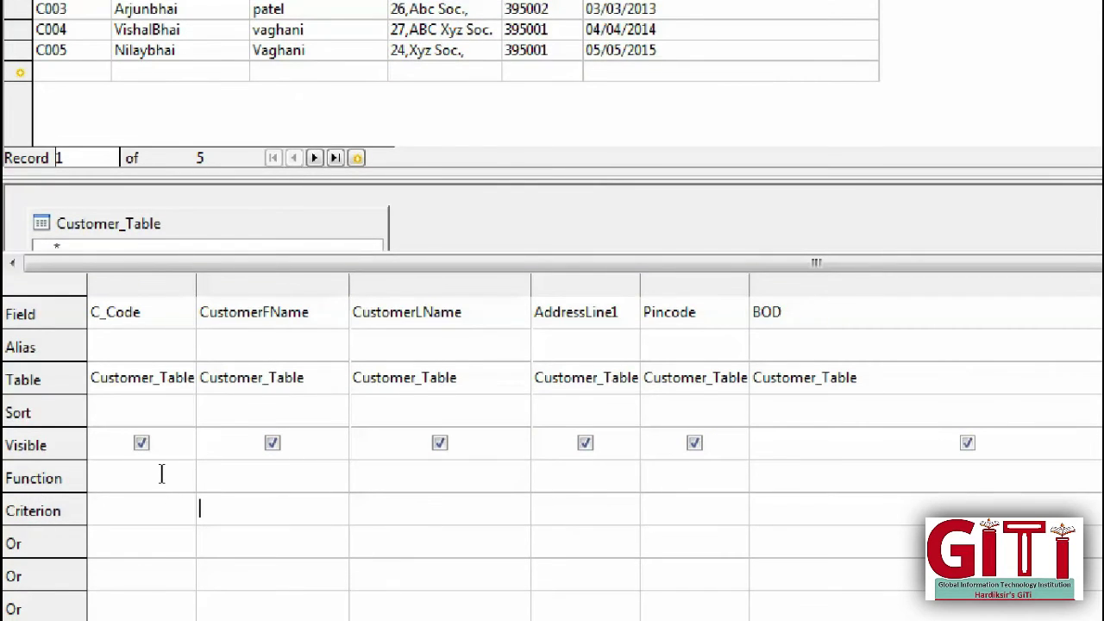
# Step: Enter in('hardiksir';'Hardiksir') as the CustomerFName criterion, widen the column, and run it
pyautogui.write("in('hardiksir")
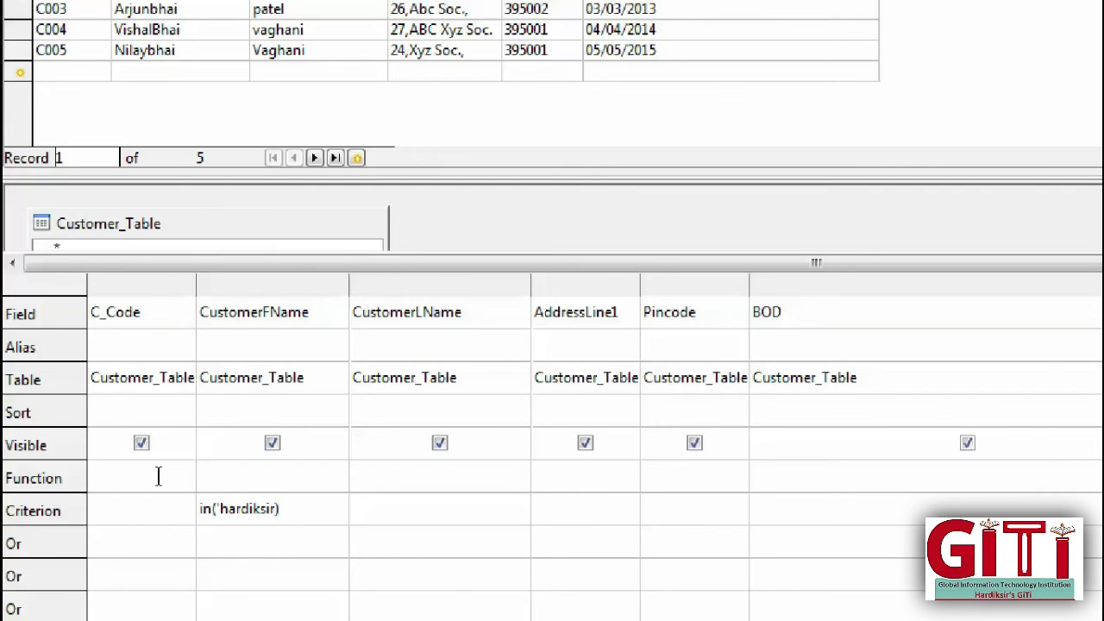
pyautogui.write("';")
pyautogui.write("'Hardiksir'")
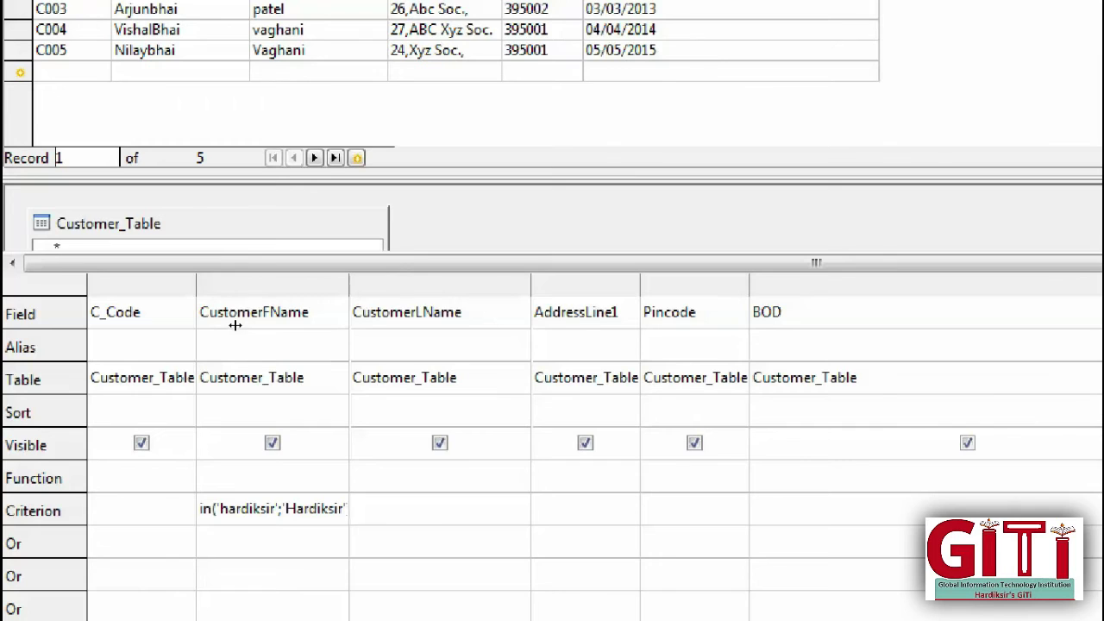
pyautogui.moveTo(349, 345); pyautogui.dragTo(562, 345)
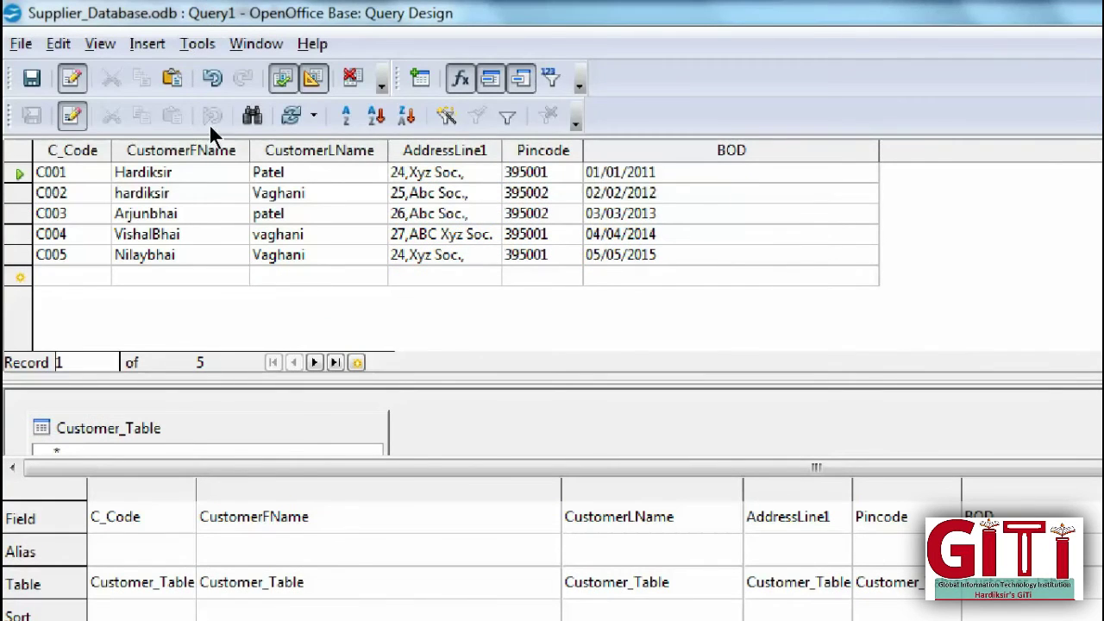
pyautogui.press('F5')
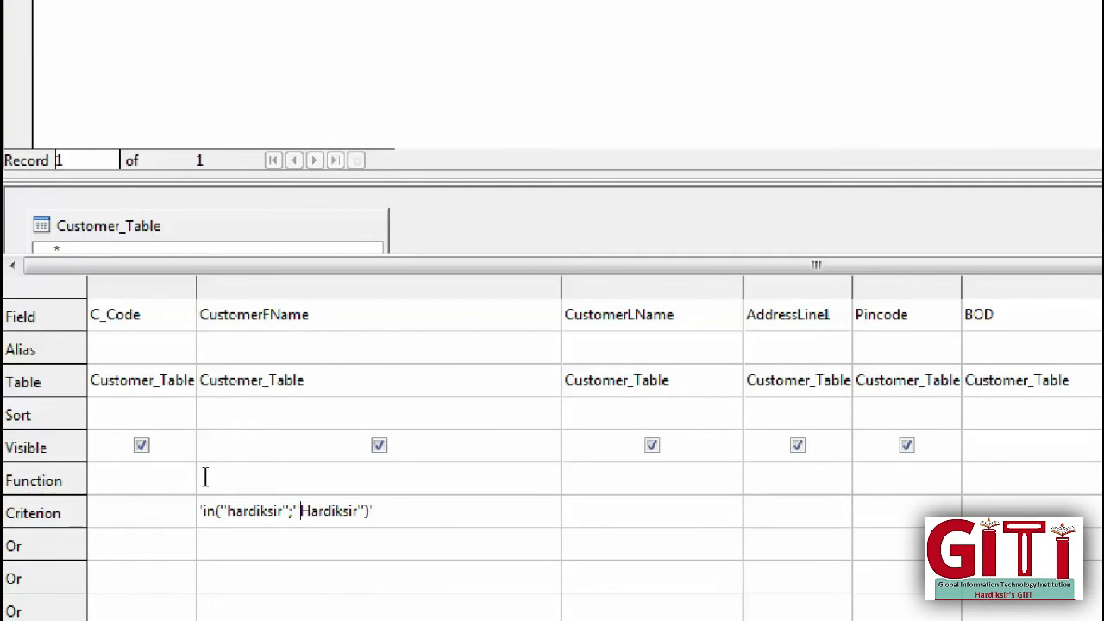
# Step: Remove the extra quotes and the semicolon from the IN list and rerun, hitting a syntax error
pyautogui.press('BackSpace')
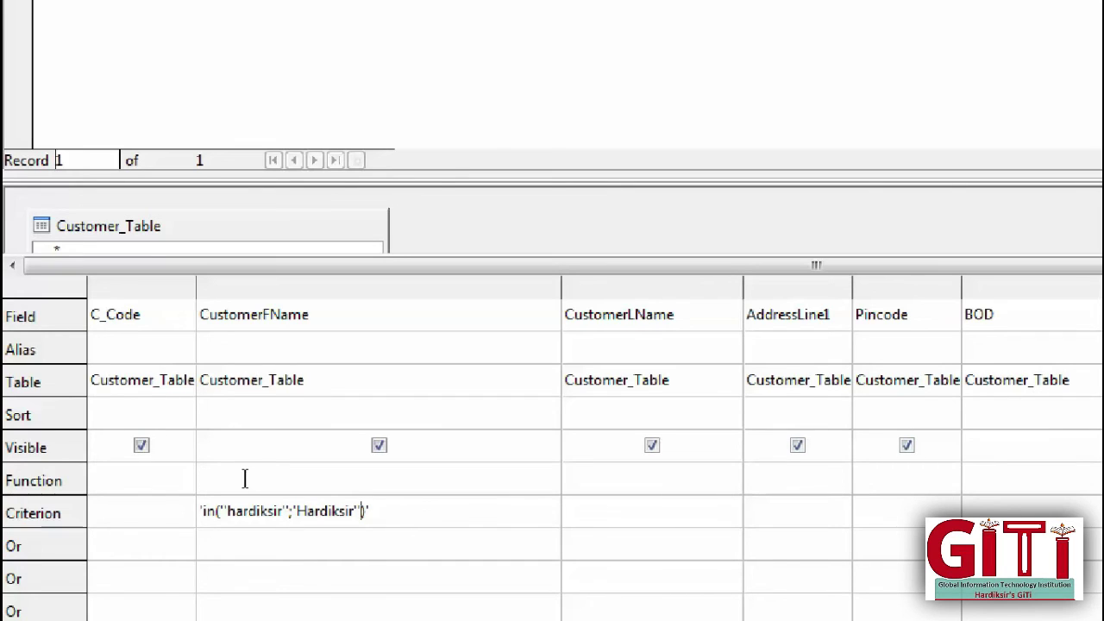
pyautogui.press('BackSpace')
pyautogui.press('Left')
pyautogui.press('Left')
pyautogui.press('Left')
pyautogui.press('Left')
pyautogui.press('Left')
pyautogui.press('Left')
pyautogui.press('Left')
pyautogui.press('Left')
pyautogui.press('Left')
pyautogui.press('Left')
pyautogui.press('Left')
pyautogui.press('Left')
pyautogui.press('Left')
pyautogui.press('Left')
pyautogui.press('Left')
pyautogui.press('Left')
pyautogui.press('Left')
pyautogui.press('Left')
pyautogui.press('Left')
pyautogui.press('Left')
pyautogui.press('BackSpace')
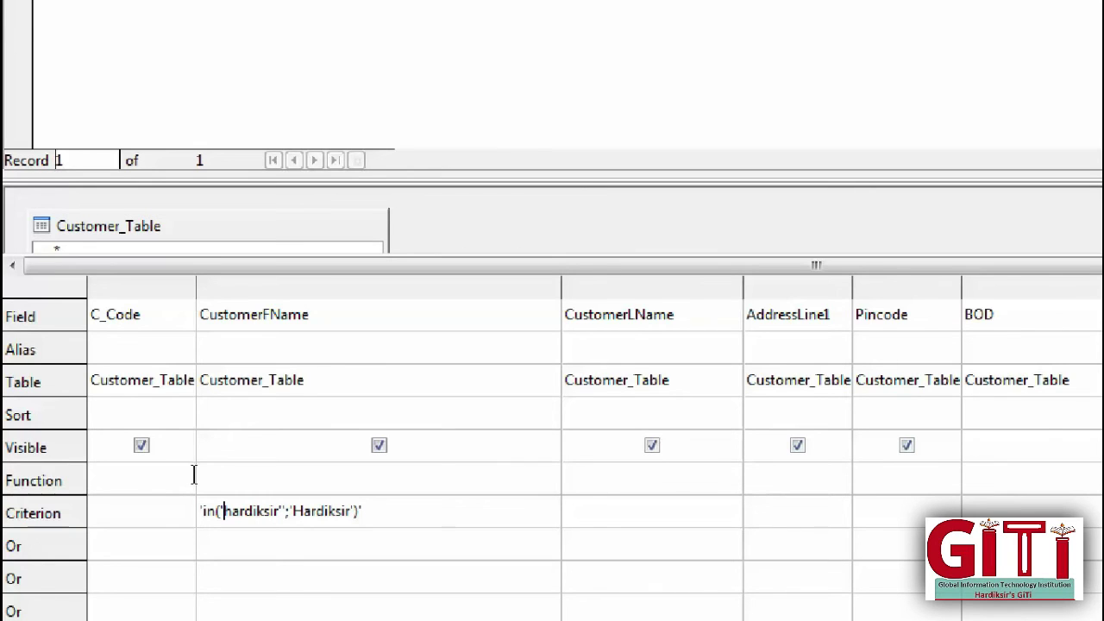
pyautogui.press('Right')
pyautogui.press('Right')
pyautogui.press('Right')
pyautogui.press('Right')
pyautogui.press('Right')
pyautogui.press('Right')
pyautogui.press('Right')
pyautogui.press('Right')
pyautogui.press('Right')
pyautogui.press('Right')
pyautogui.press('Right')
pyautogui.press('BackSpace')
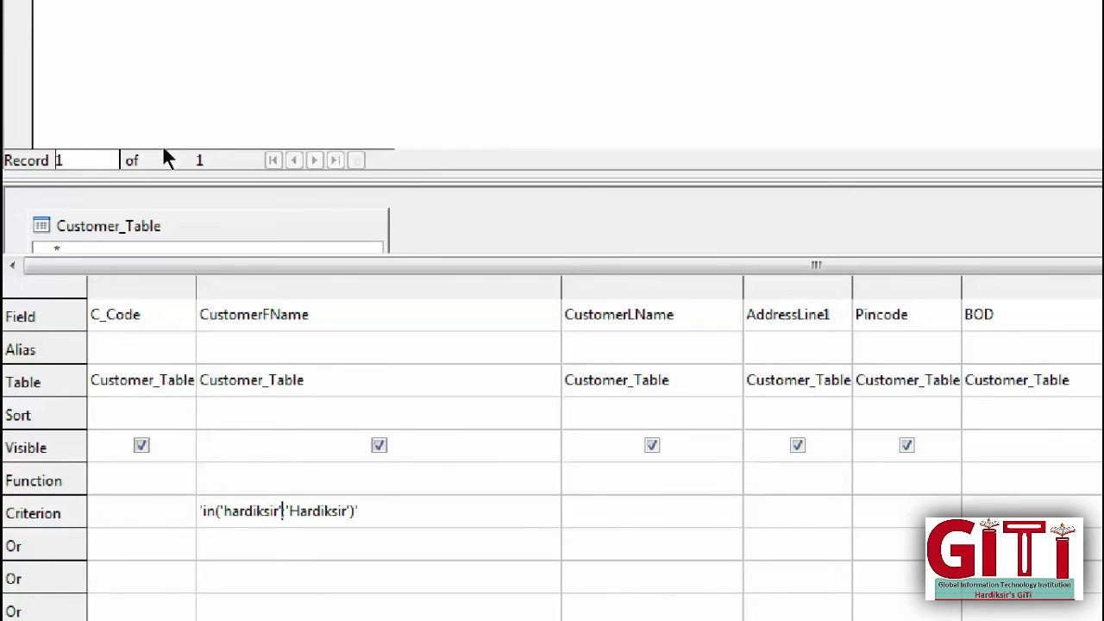
pyautogui.press('F5')
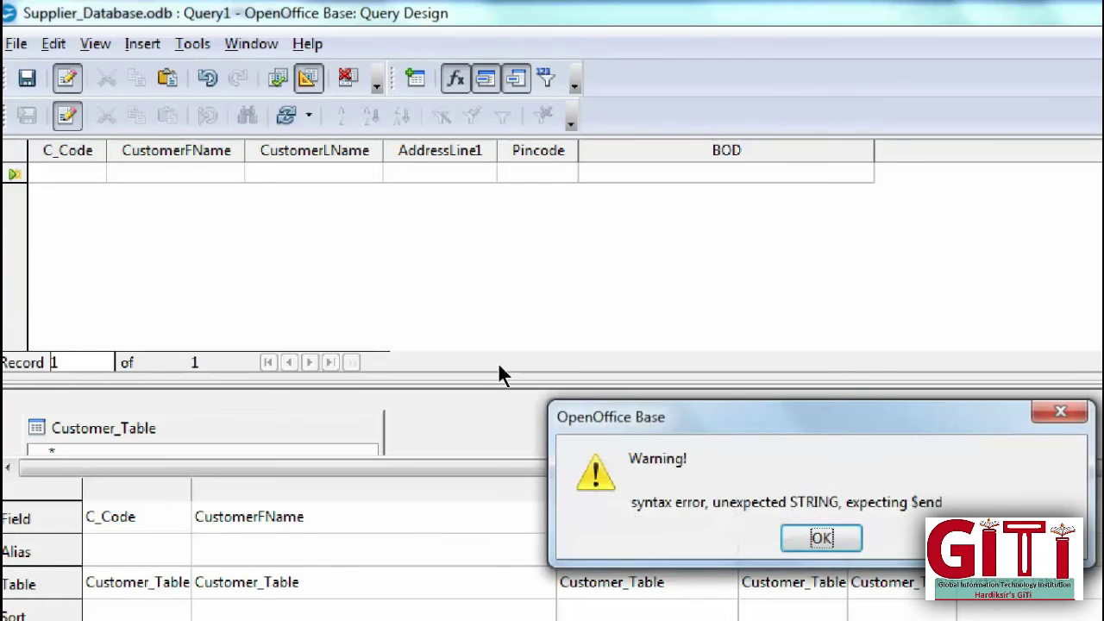
# Step: Dismiss the syntax-error warning and make a colon the separator between the two names
pyautogui.press('Return')
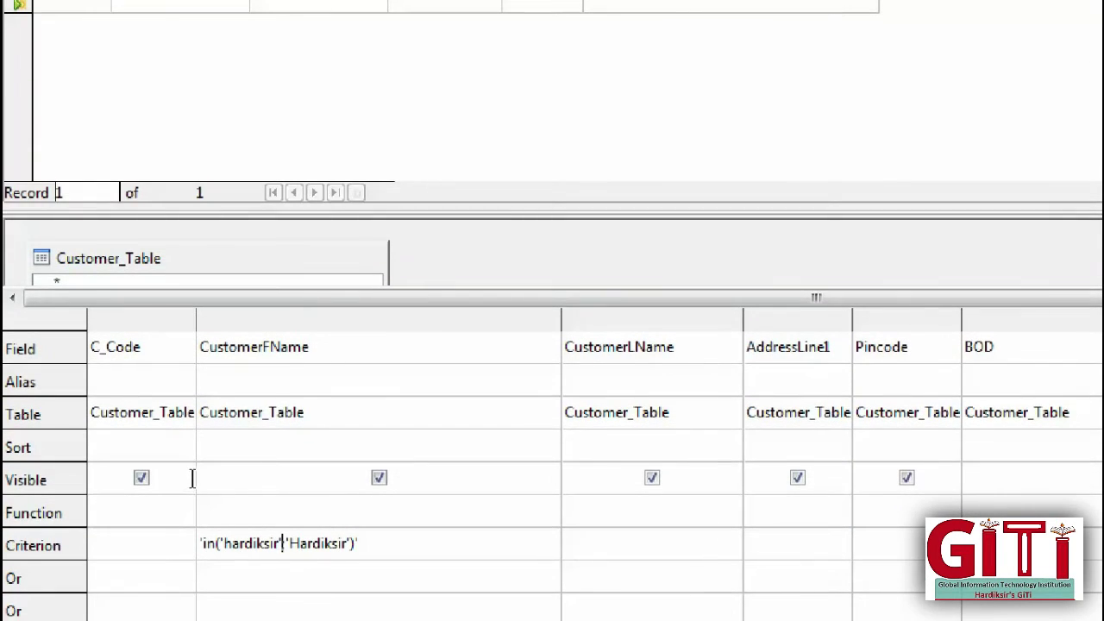
pyautogui.press('Right')
pyautogui.press('Left')
pyautogui.press('BackSpace')
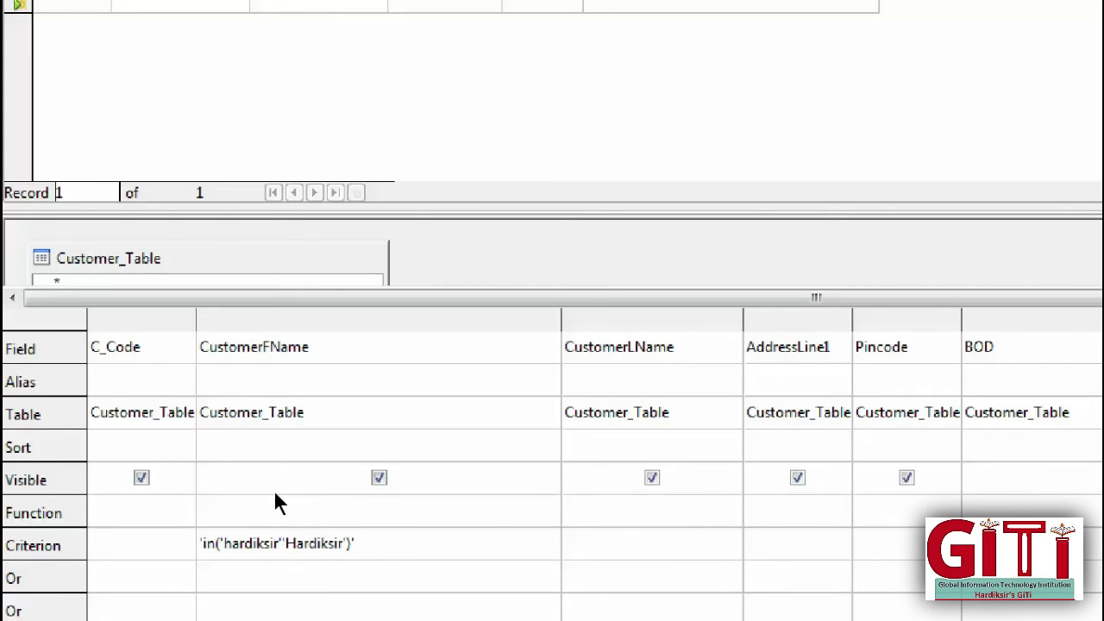
pyautogui.write(';')
pyautogui.press('BackSpace')
pyautogui.write(':')
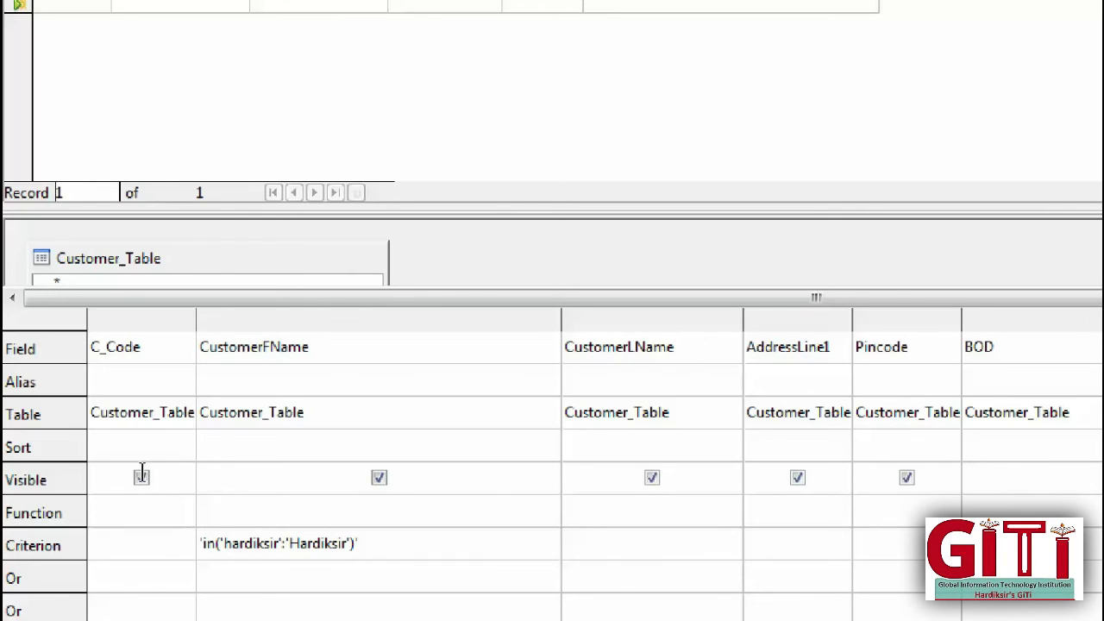
pyautogui.click(142, 472)
# Step: Rewrite the criterion as IN("hardiksir":"Hardiksir") with uppercase IN and double quotes
pyautogui.press('Right')
pyautogui.press('BackSpace')
pyautogui.press('BackSpace')
pyautogui.press('BackSpace')
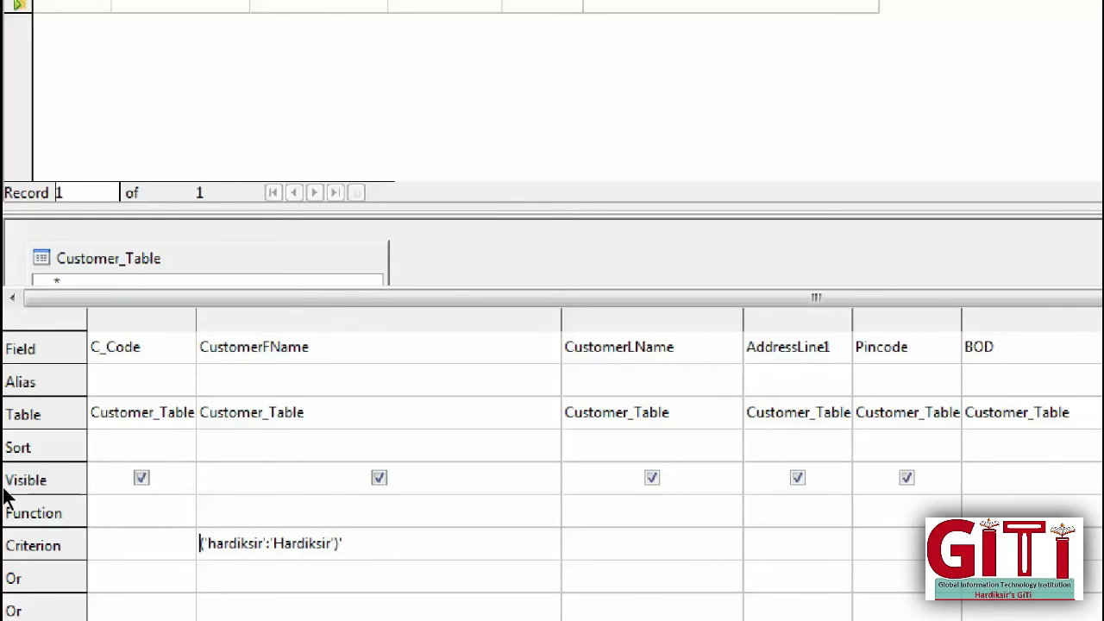
pyautogui.write('IN')
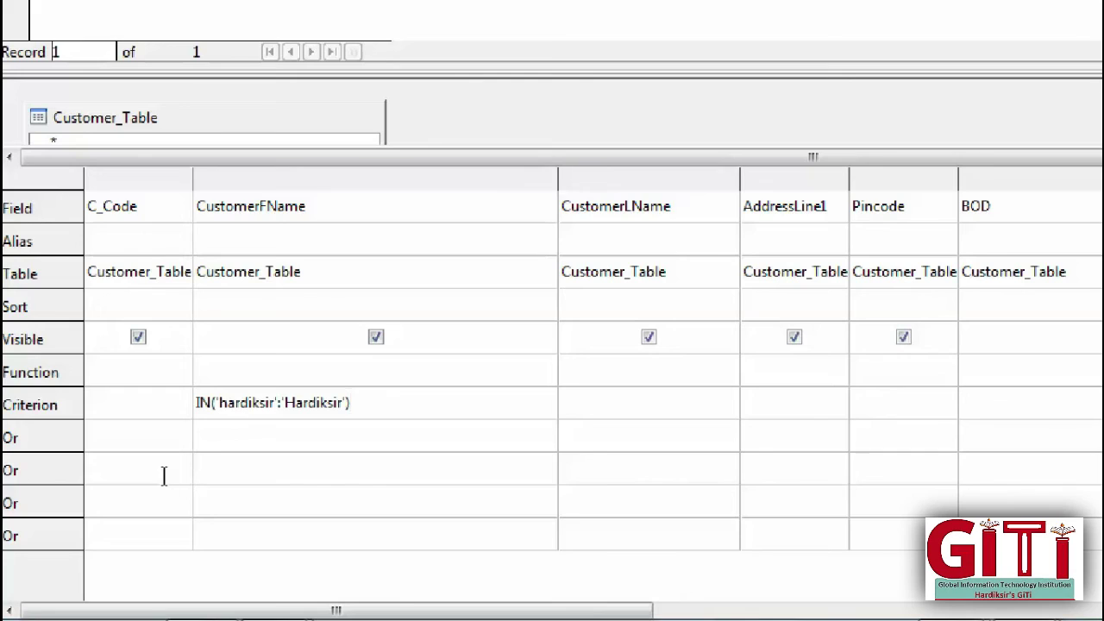
pyautogui.press('Home')
pyautogui.press('Right')
pyautogui.press('Right')
pyautogui.press('Right')
pyautogui.press('Right')
pyautogui.press('BackSpace')
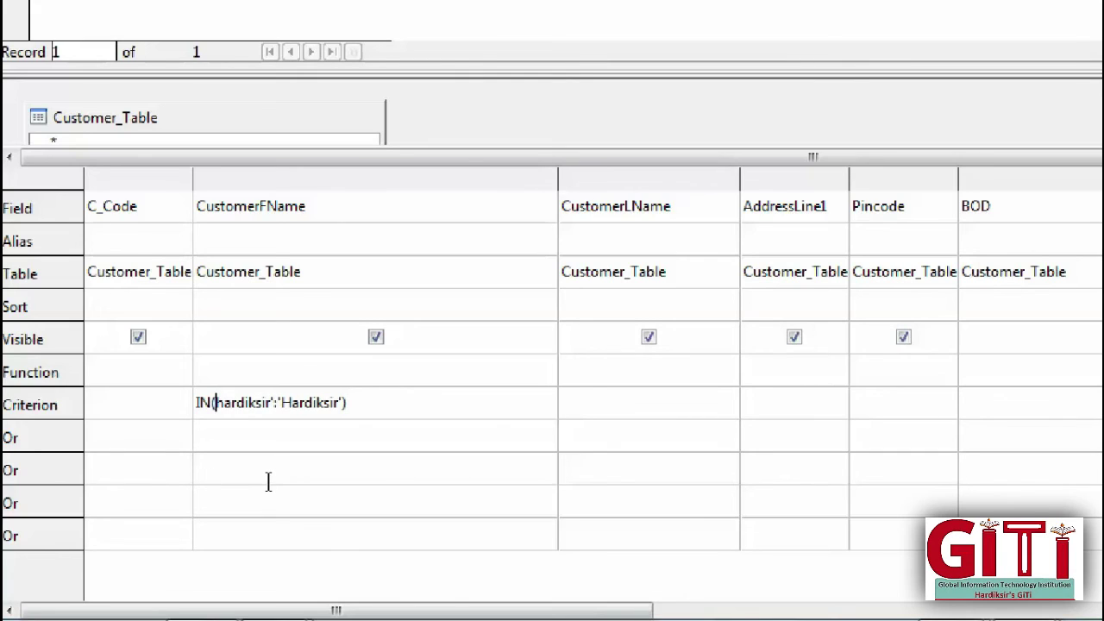
pyautogui.write('"')
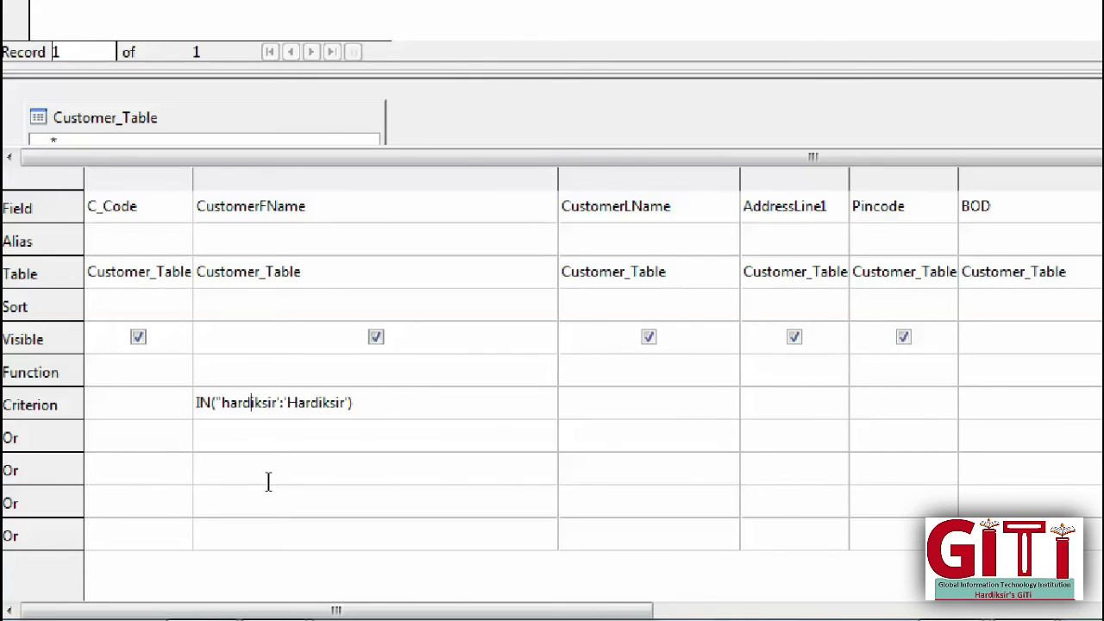
pyautogui.press('Right')
pyautogui.press('Right')
pyautogui.press('Right')
pyautogui.press('BackSpace')
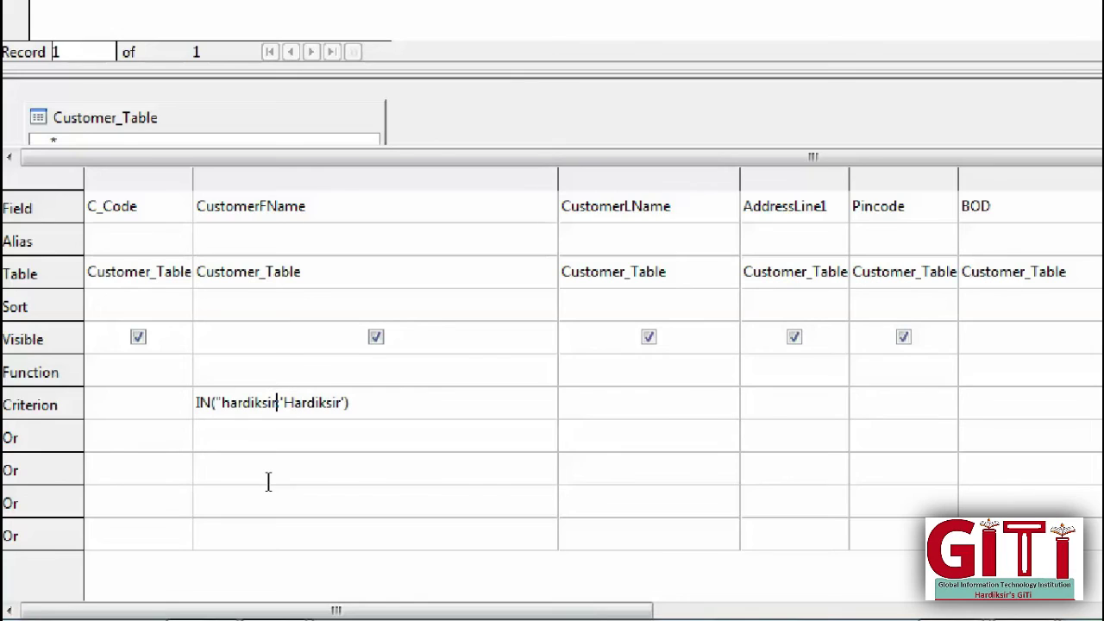
pyautogui.write('"')
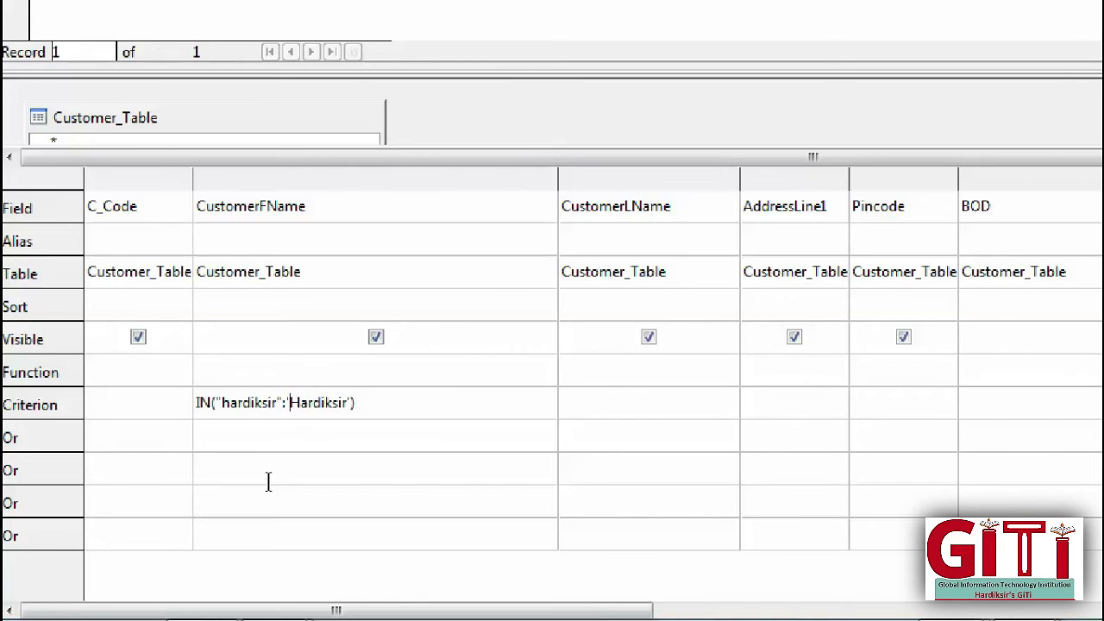
pyautogui.press('BackSpace')
pyautogui.write('"')
pyautogui.press('Right')
pyautogui.press('Right')
pyautogui.press('Right')
pyautogui.press('Right')
pyautogui.press('Right')
pyautogui.press('Right')
pyautogui.press('Right')
pyautogui.press('Right')
pyautogui.press('Right')
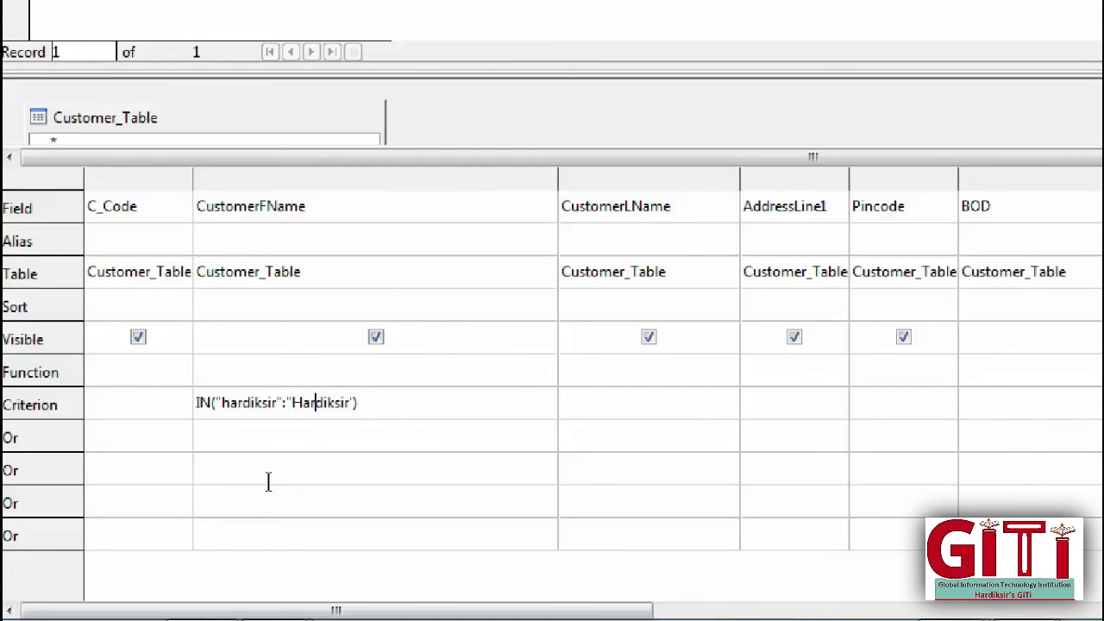
pyautogui.press('Delete')
pyautogui.write('"')
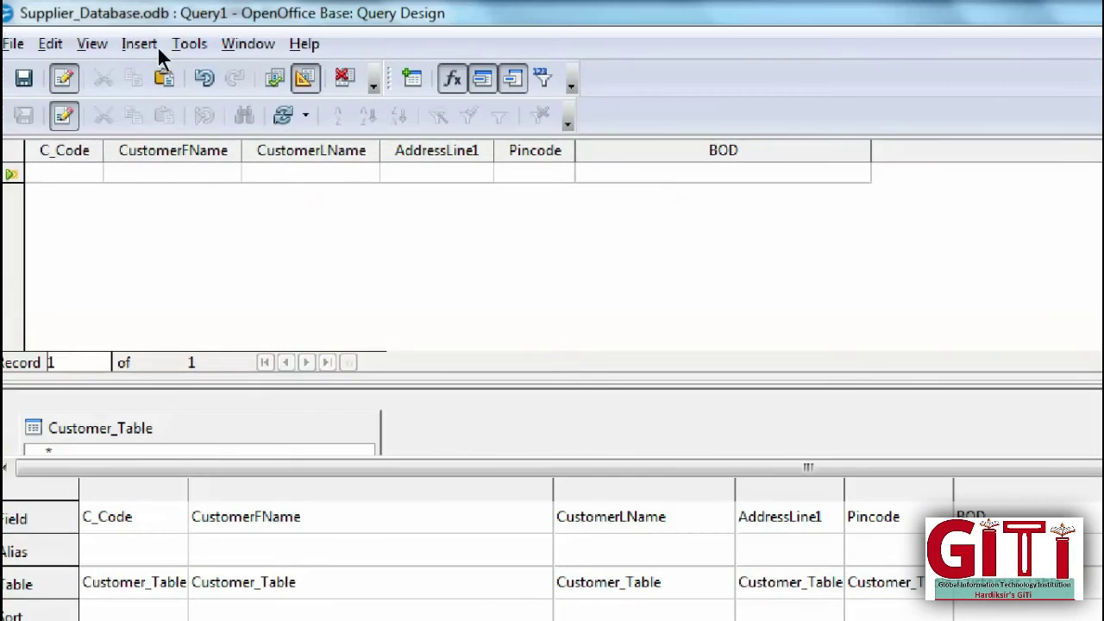
# Step: Run the IN list, then strip its quotes and drop hardiksir, leaving only Hardiksir, and rerun
pyautogui.click(276, 79)
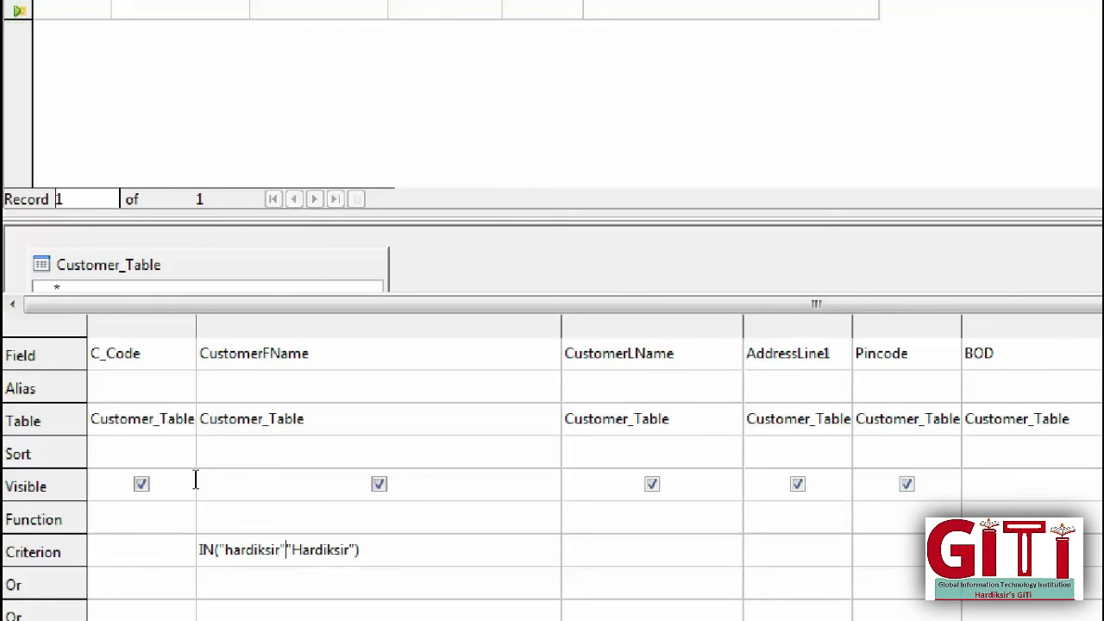
pyautogui.press('F5')
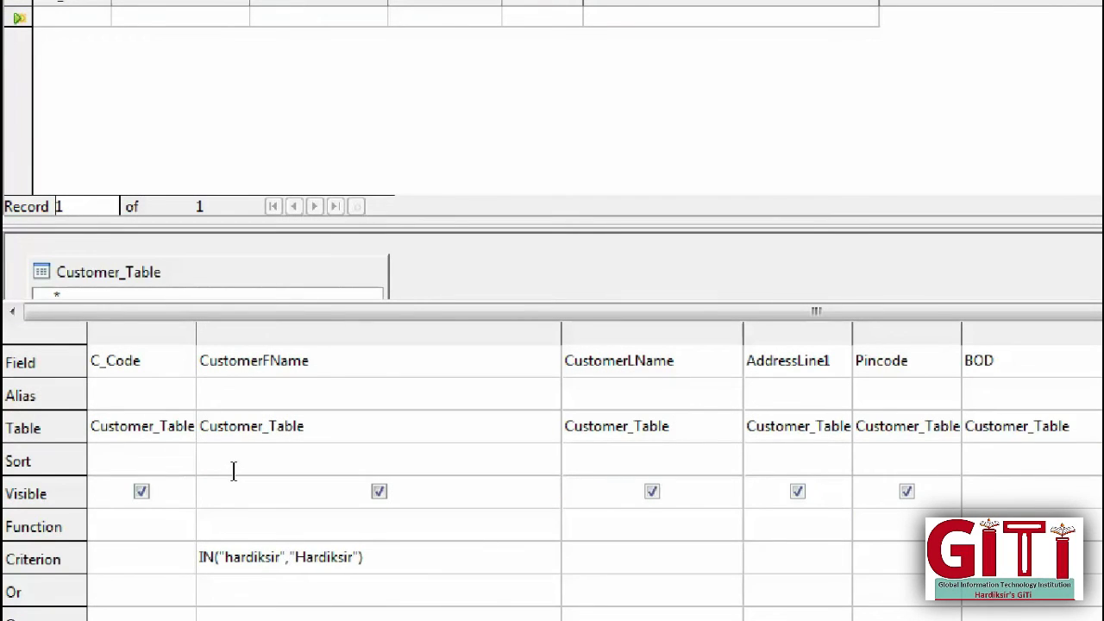
pyautogui.press('BackSpace')
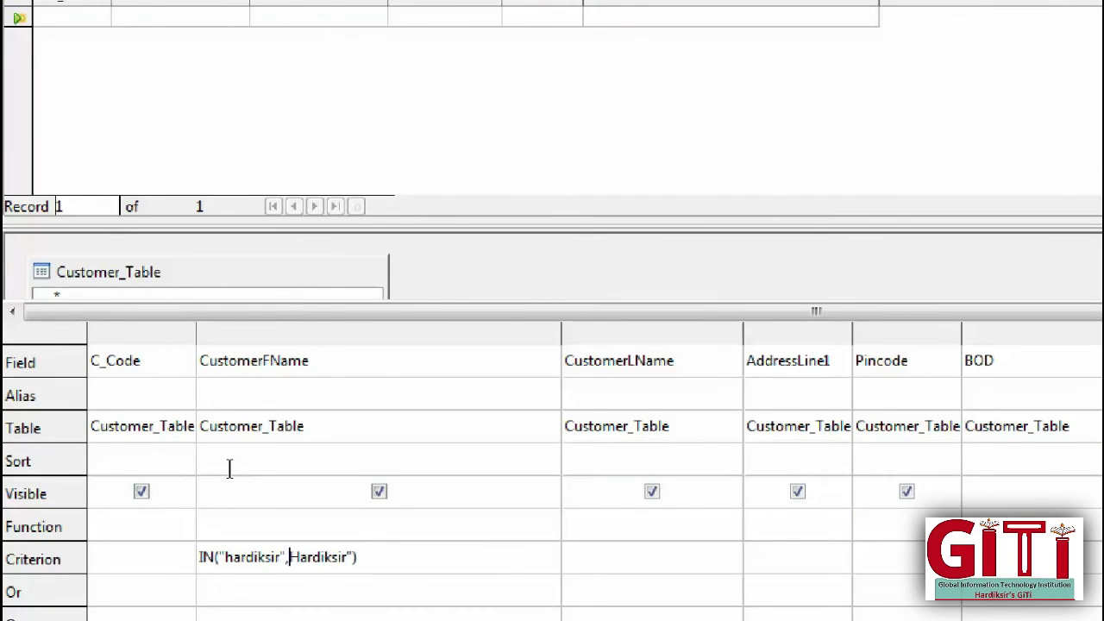
pyautogui.press('Right')
pyautogui.press('Right')
pyautogui.press('BackSpace')
pyautogui.press('Left')
pyautogui.press('Left')
pyautogui.press('Left')
pyautogui.press('Left')
pyautogui.press('Left')
pyautogui.press('Left')
pyautogui.press('Left')
pyautogui.press('Left')
pyautogui.press('Left')
pyautogui.press('Left')
pyautogui.press('Left')
pyautogui.press('Left')
pyautogui.press('Left')
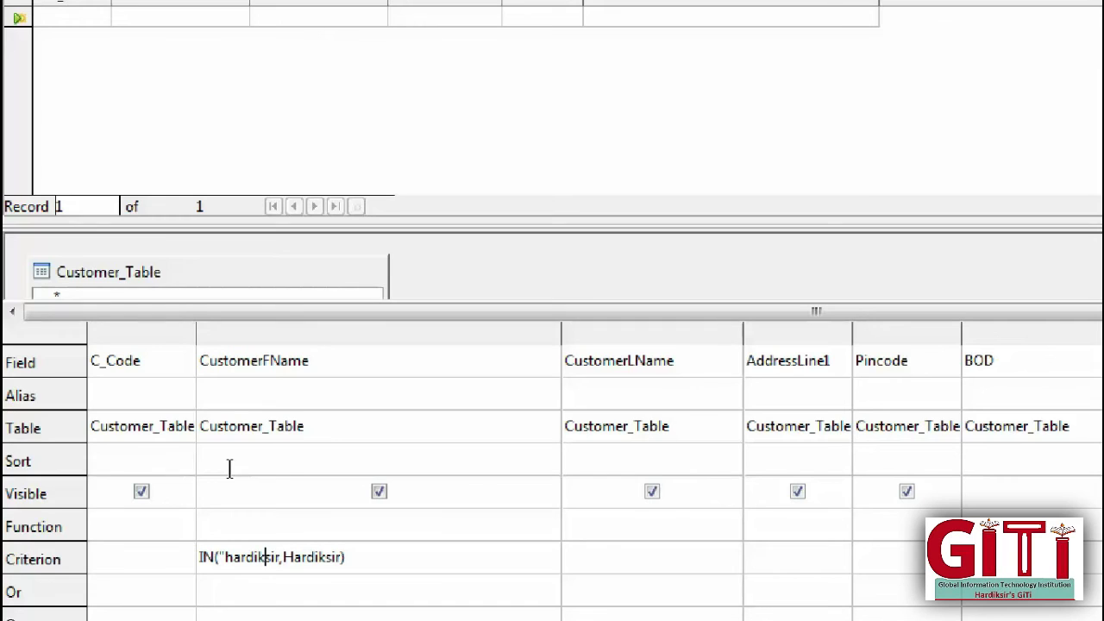
pyautogui.press('Left')
pyautogui.press('Left')
pyautogui.press('Left')
pyautogui.press('Left')
pyautogui.press('BackSpace')
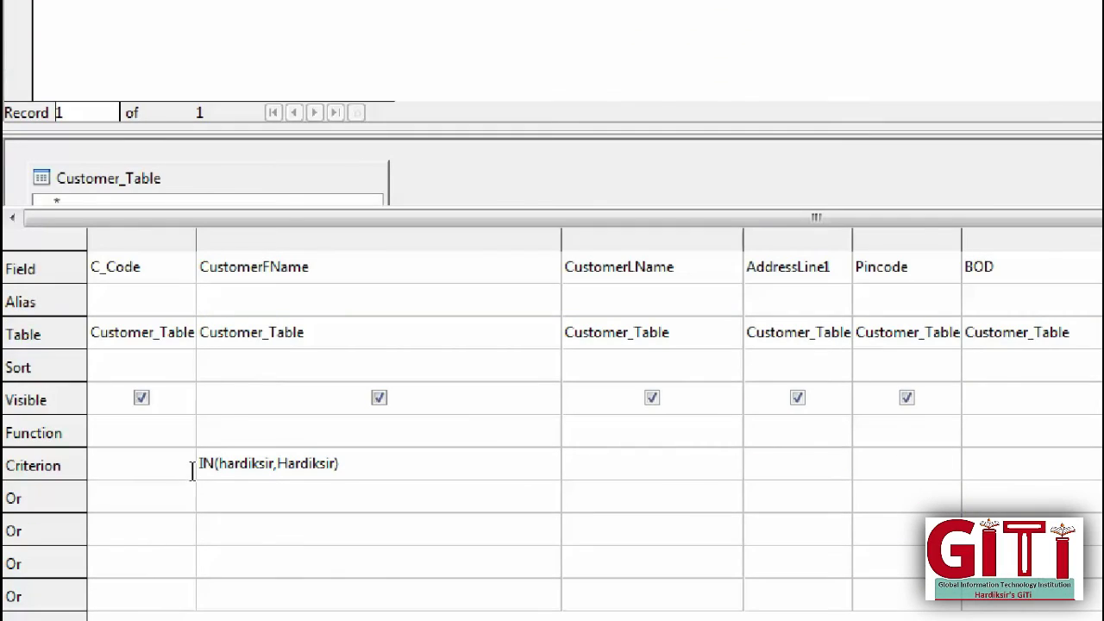
pyautogui.press('Right')
pyautogui.press('Right')
pyautogui.press('Right')
pyautogui.press('Right')
pyautogui.press('Right')
pyautogui.press('Right')
pyautogui.press('Right')
pyautogui.press('Right')
pyautogui.press('Right')
pyautogui.press('Right')
pyautogui.hotkey('shift', 'Left')
pyautogui.hotkey('shift', 'Left')
pyautogui.hotkey('shift', 'Left')
pyautogui.hotkey('shift', 'Left')
pyautogui.hotkey('shift', 'Left')
pyautogui.hotkey('shift', 'Left')
pyautogui.hotkey('shift', 'Left')
pyautogui.hotkey('shift', 'Left')
pyautogui.hotkey('shift', 'Left')
pyautogui.hotkey('shift', 'Left')
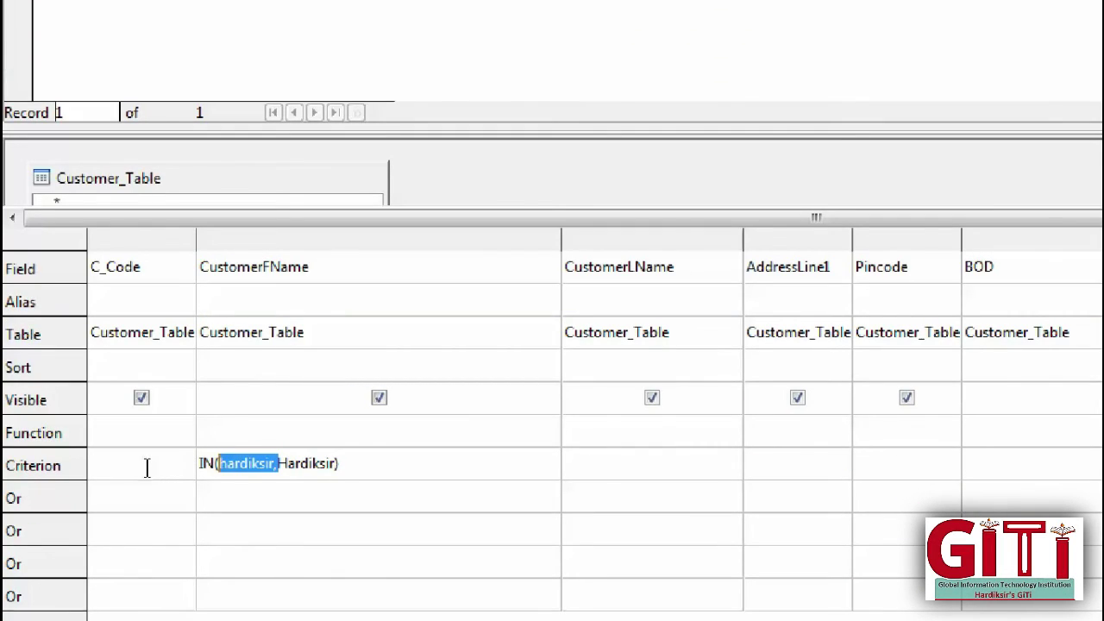
pyautogui.press('Delete')
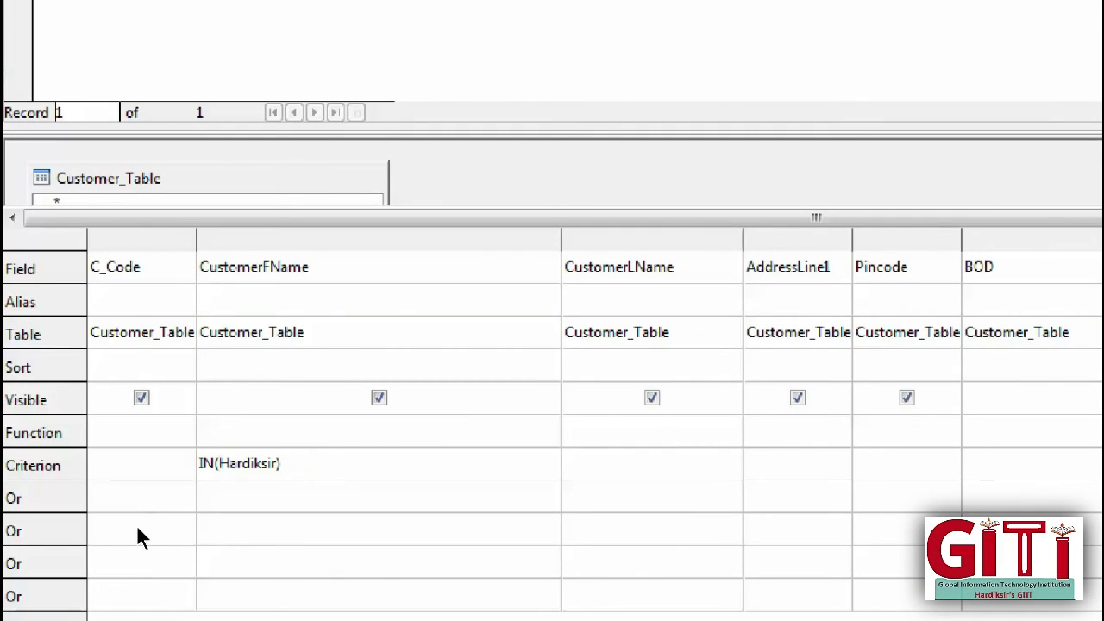
pyautogui.press('F5')
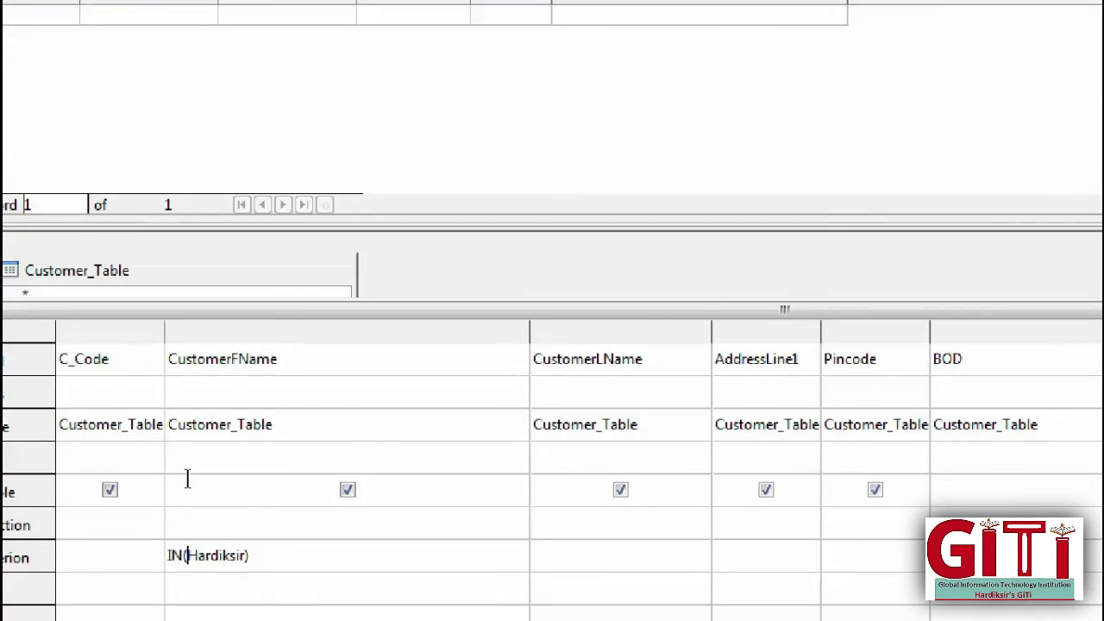
# Step: Replace the IN criterion with the plain first name Hardiksir
pyautogui.hotkey('shift', 'Home')
pyautogui.press('Delete')
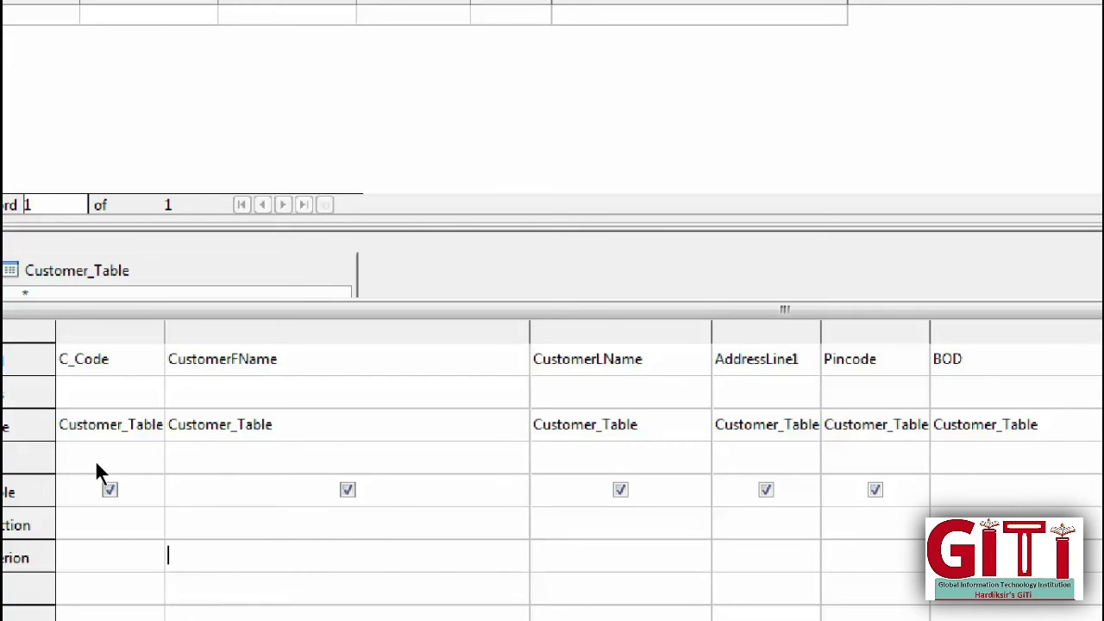
pyautogui.write('Hardiksir')
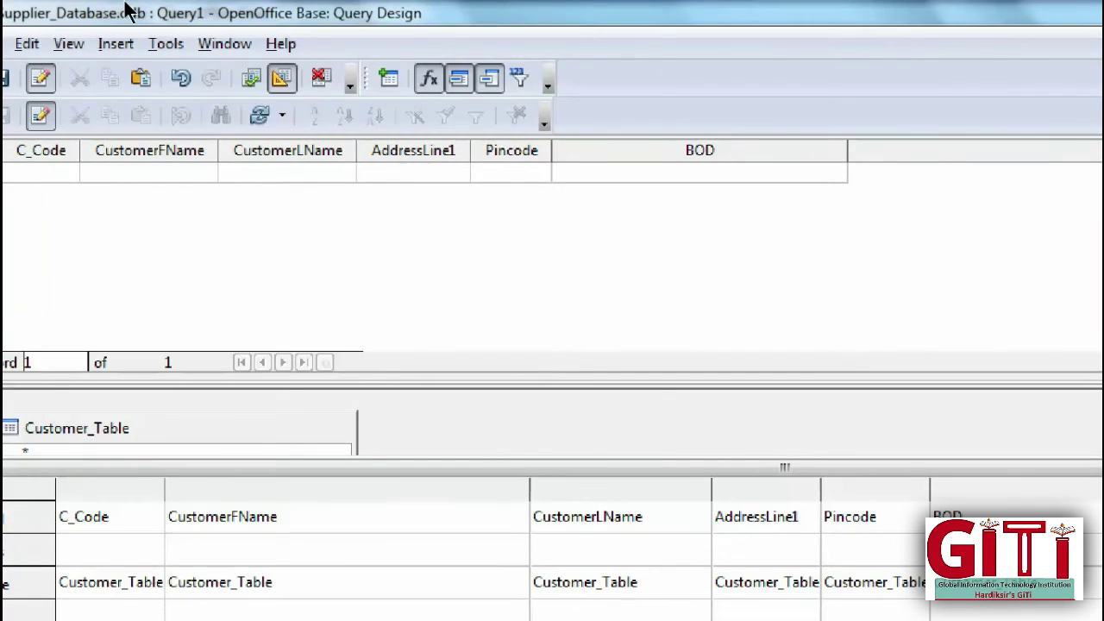
# Step: Run the Hardiksir filter to get C001, then delete it and rerun for all five customers
pyautogui.click(251, 77)
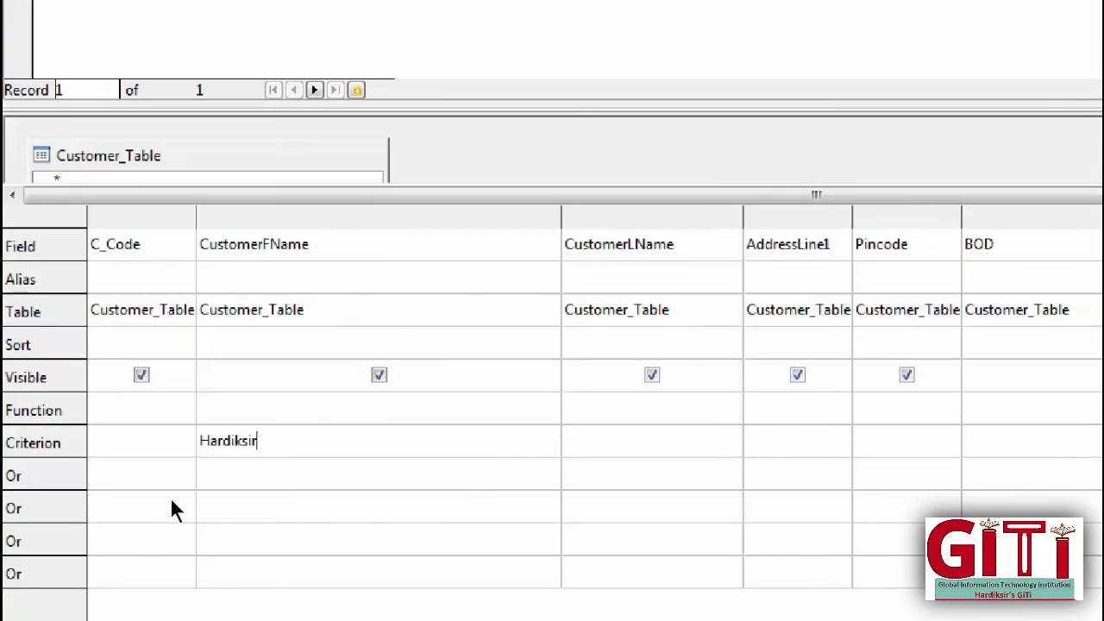
pyautogui.click(152, 556)
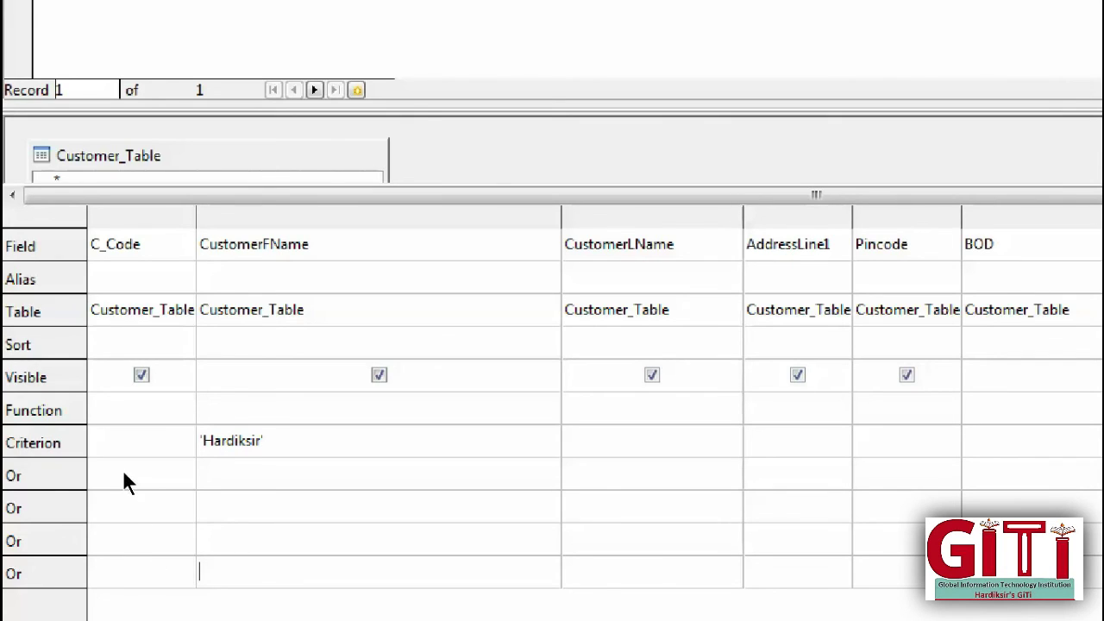
pyautogui.press('Up')
pyautogui.press('Up')
pyautogui.press('Up')
pyautogui.press('Right')
pyautogui.hotkey('shift', 'Home')
pyautogui.press('Delete')
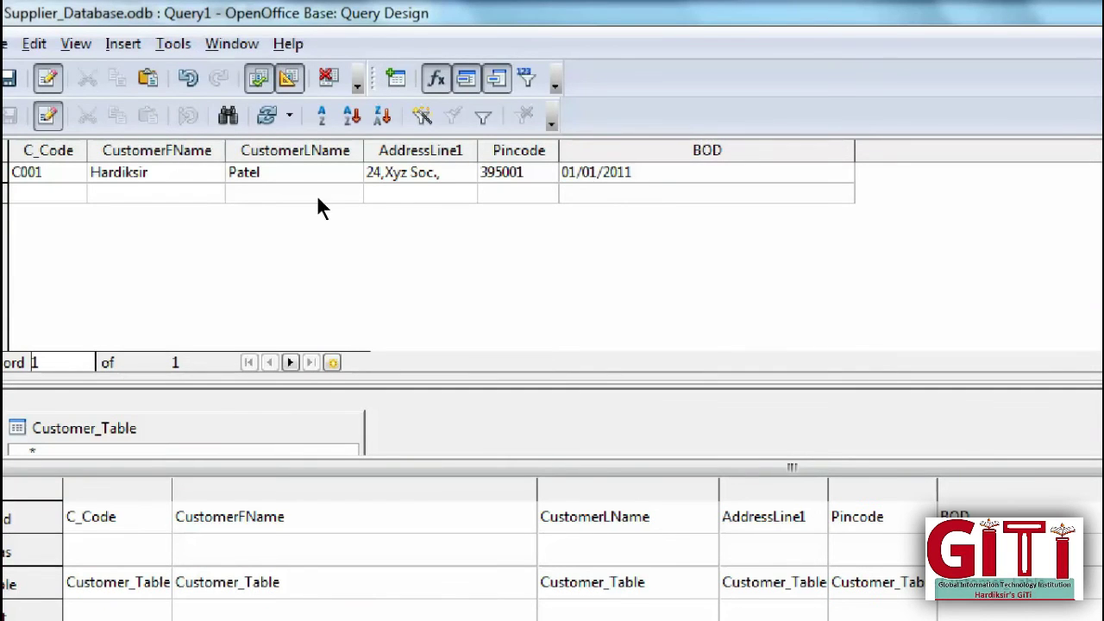
pyautogui.press('F5')
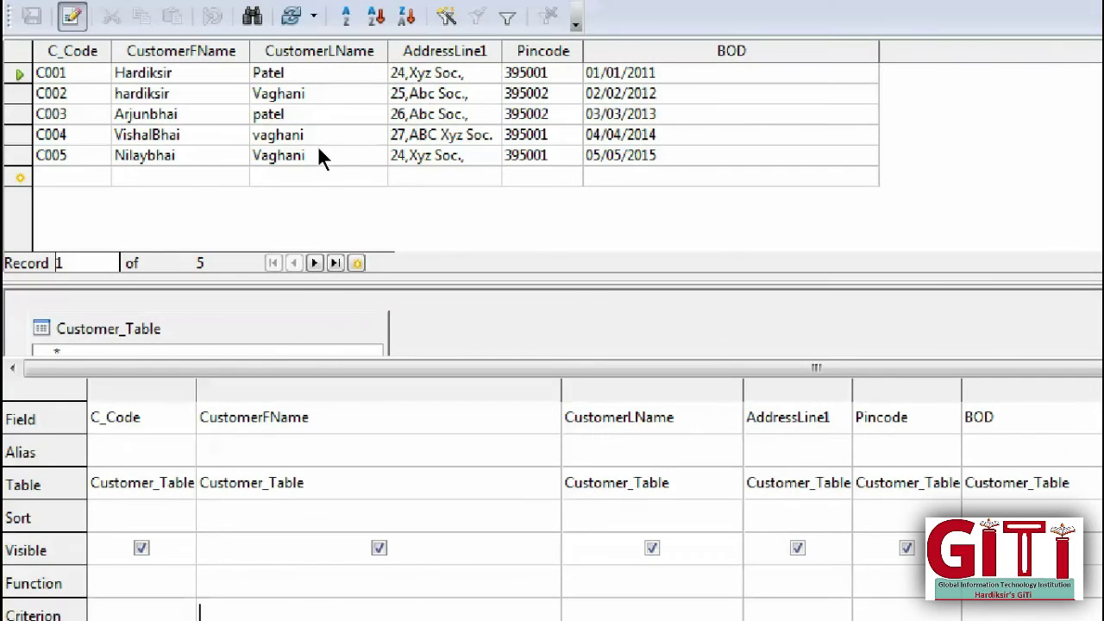
# Step: Paste 395002 as the Pincode criterion to list C002 and C003, then delete it
pyautogui.press('Down')
pyautogui.press('Down')
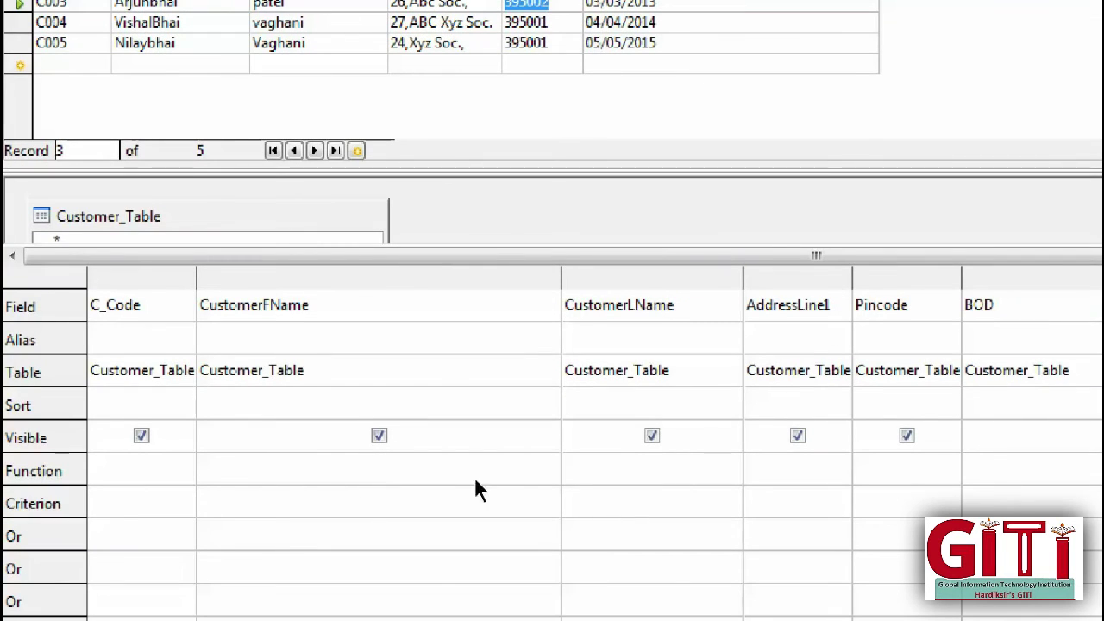
pyautogui.write('395002')
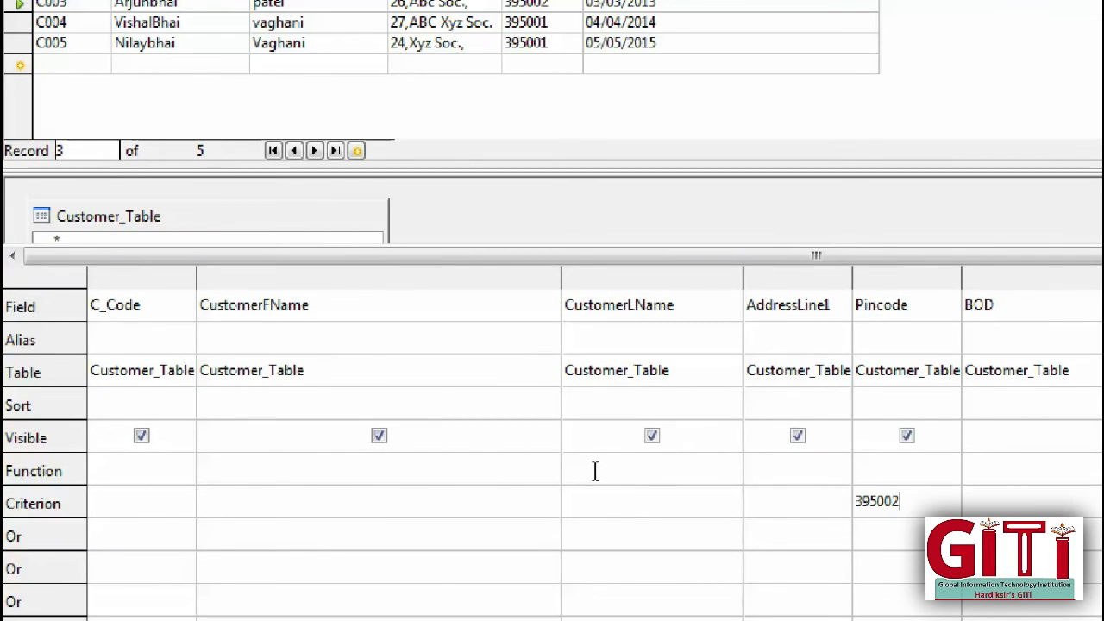
pyautogui.click(592, 504)
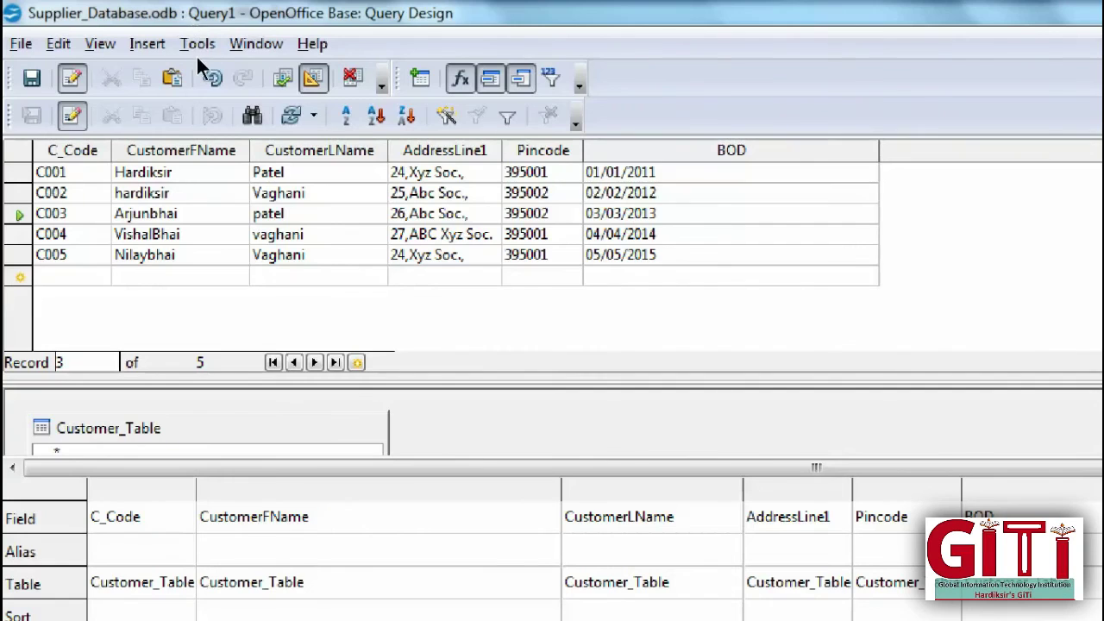
pyautogui.press('F5')
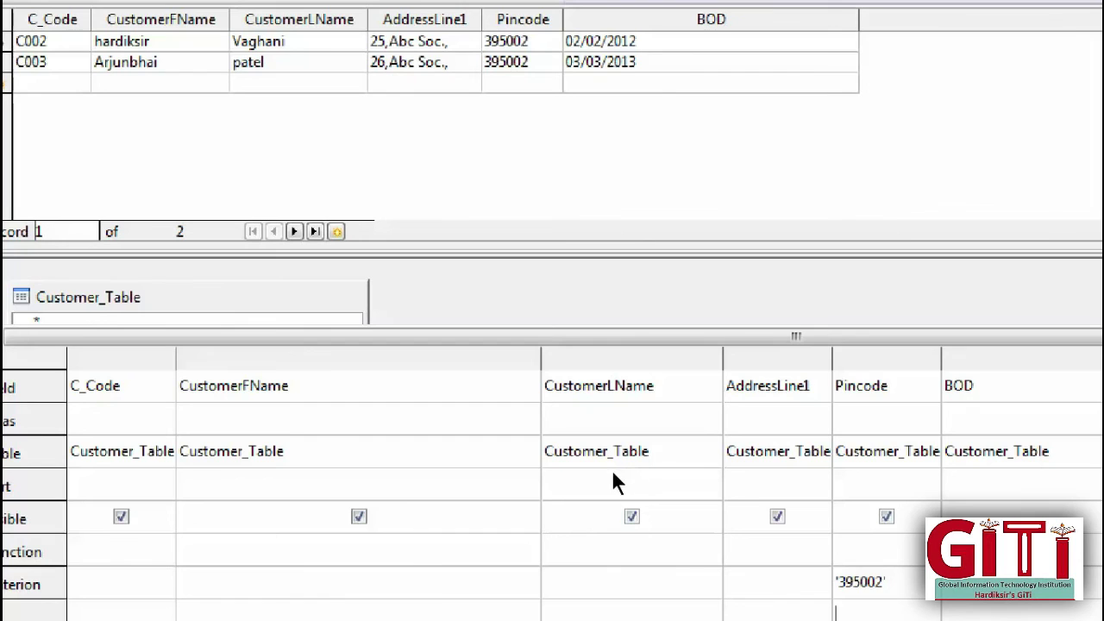
pyautogui.hotkey('shift', 'End')
pyautogui.press('Delete')
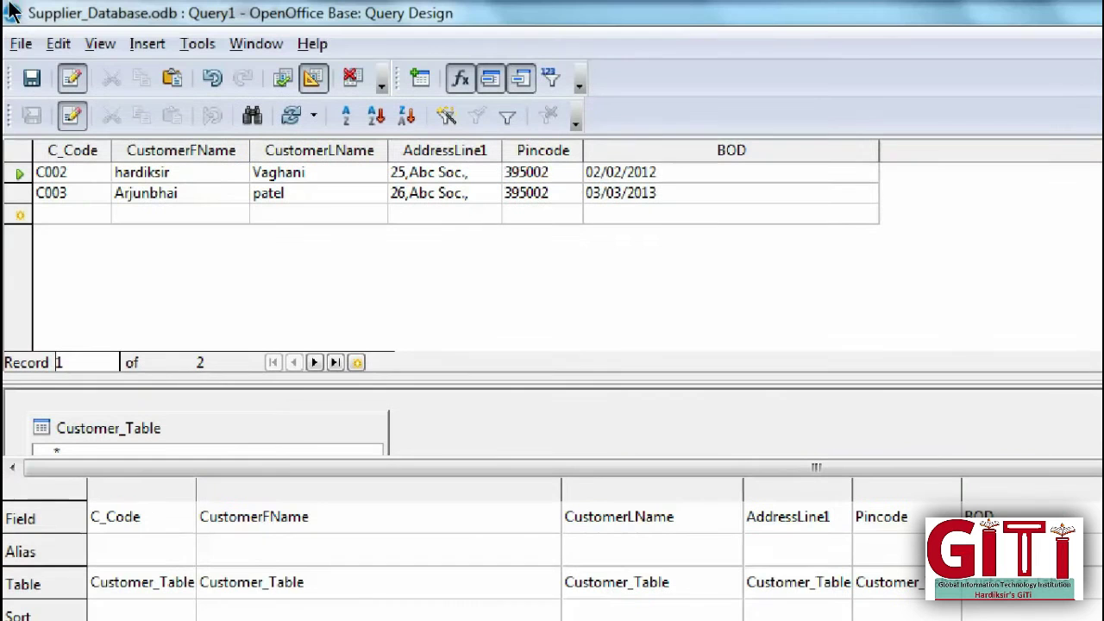
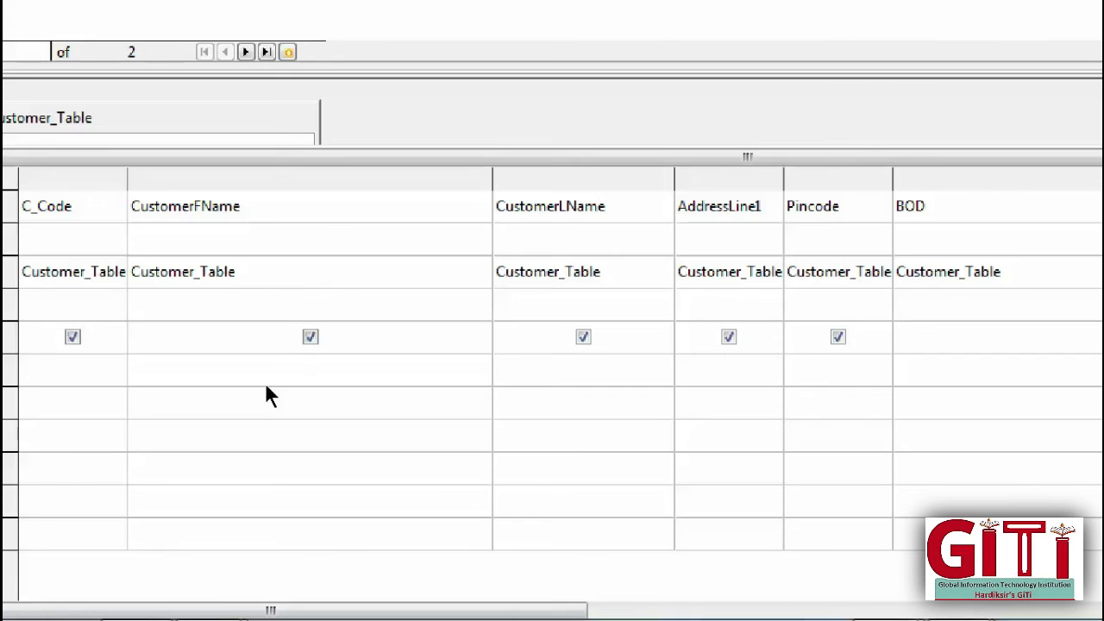
# Step: Filter CustomerLName with Like 'V*' and run it, narrowing five customers to two
pyautogui.moveTo(376, 330); pyautogui.dragTo(266, 337)
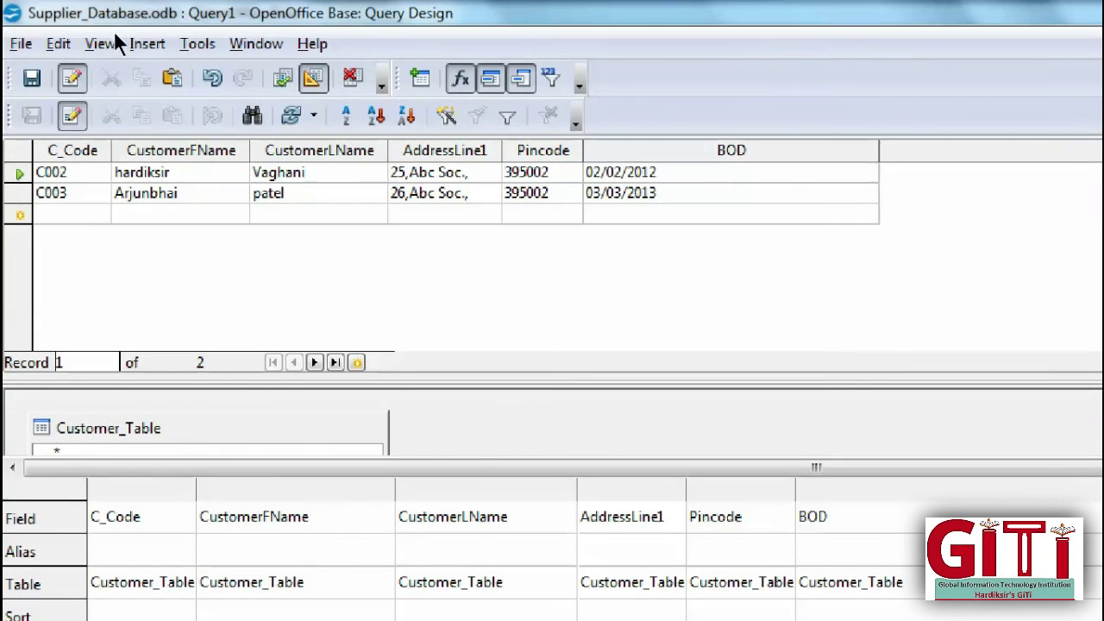
pyautogui.press('F5')
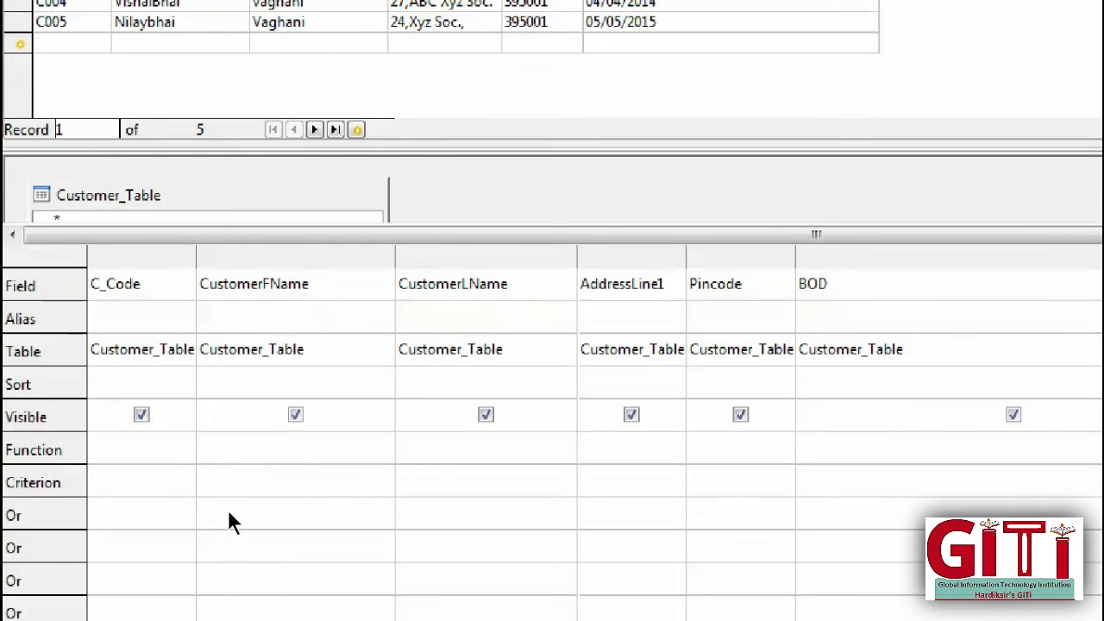
pyautogui.hotkey('shift', 'Tab')
pyautogui.hotkey('shift', 'Tab')
pyautogui.write("Like 'V")
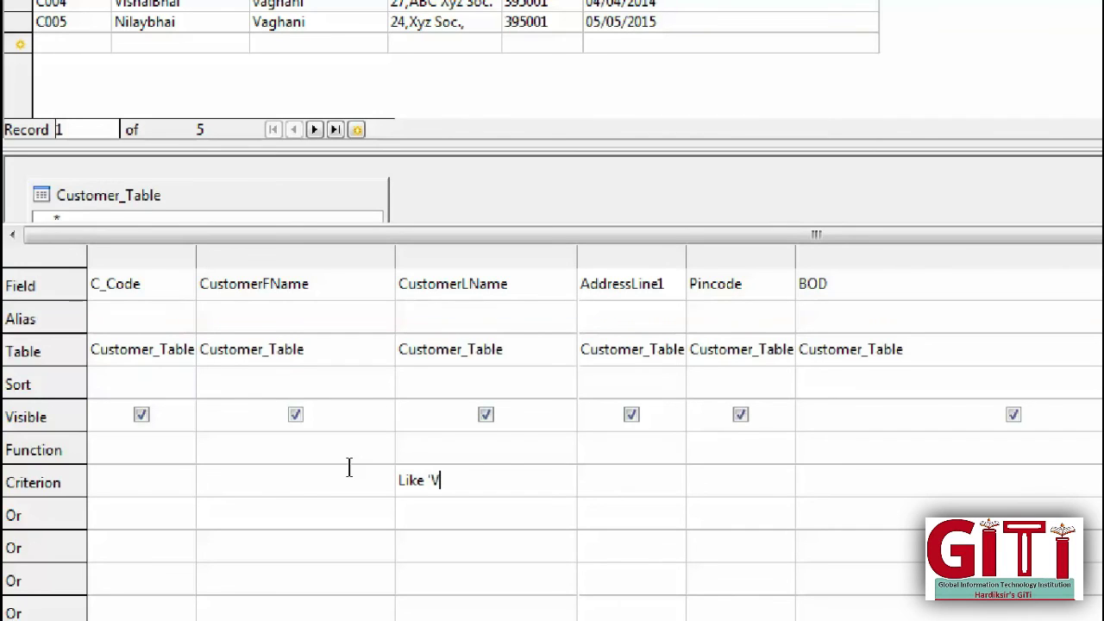
pyautogui.write("*'")
pyautogui.press('Left')
pyautogui.press('Left')
pyautogui.press('Left')
pyautogui.hotkey('shift', 'Right')
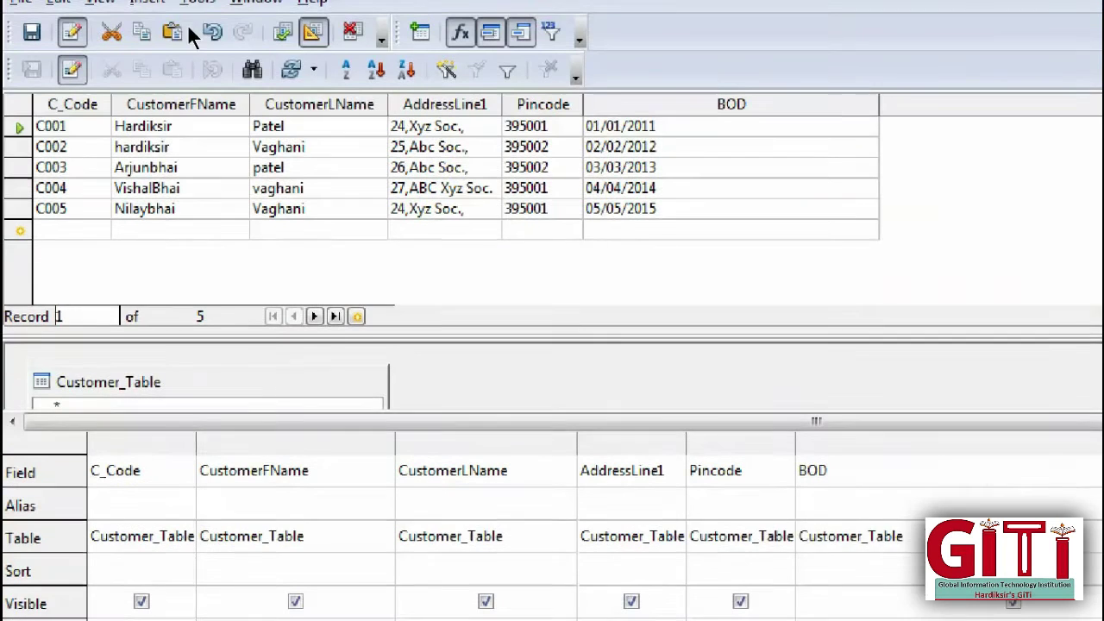
pyautogui.click(282, 32)
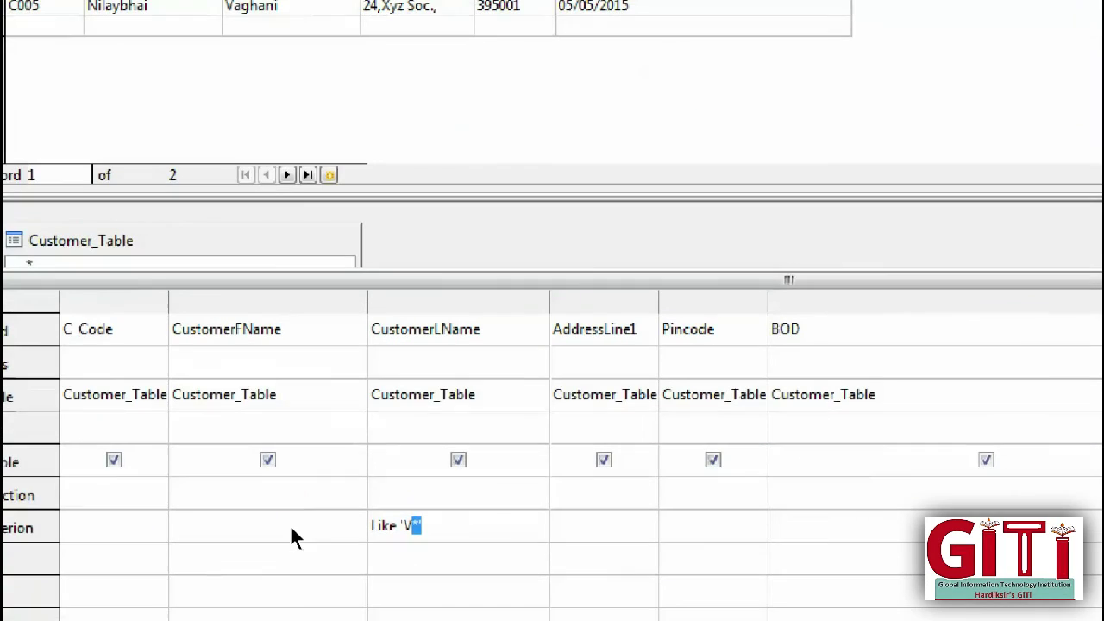
# Step: Change the criterion to lowercase Like 'v*' and rerun, leaving only record C004
pyautogui.press('Left')
pyautogui.press('BackSpace')
pyautogui.write('v')
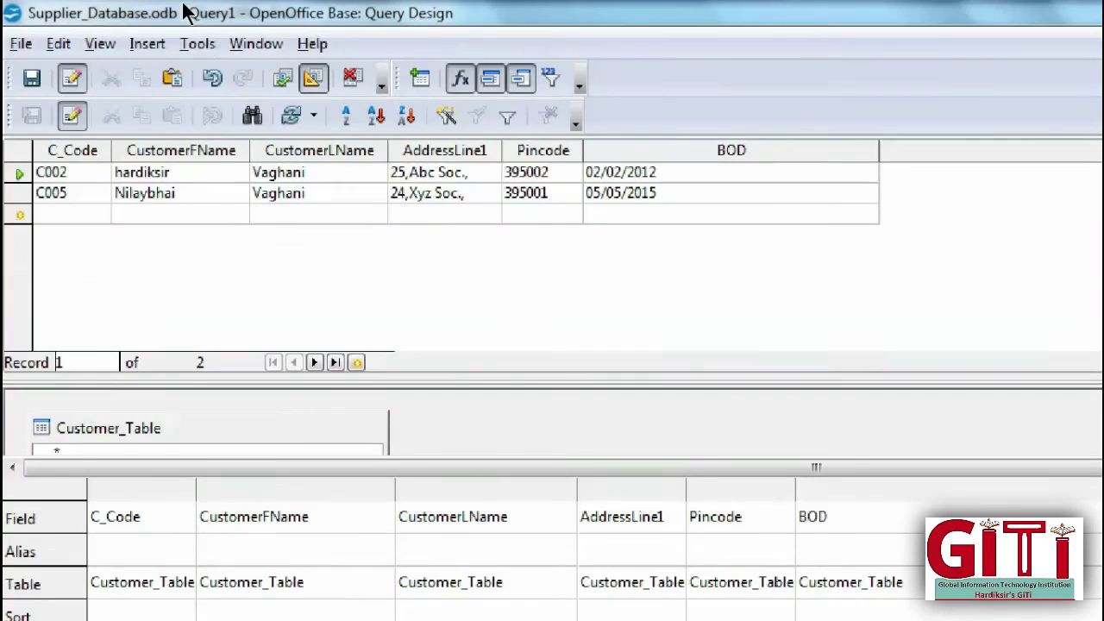
pyautogui.press('F5')
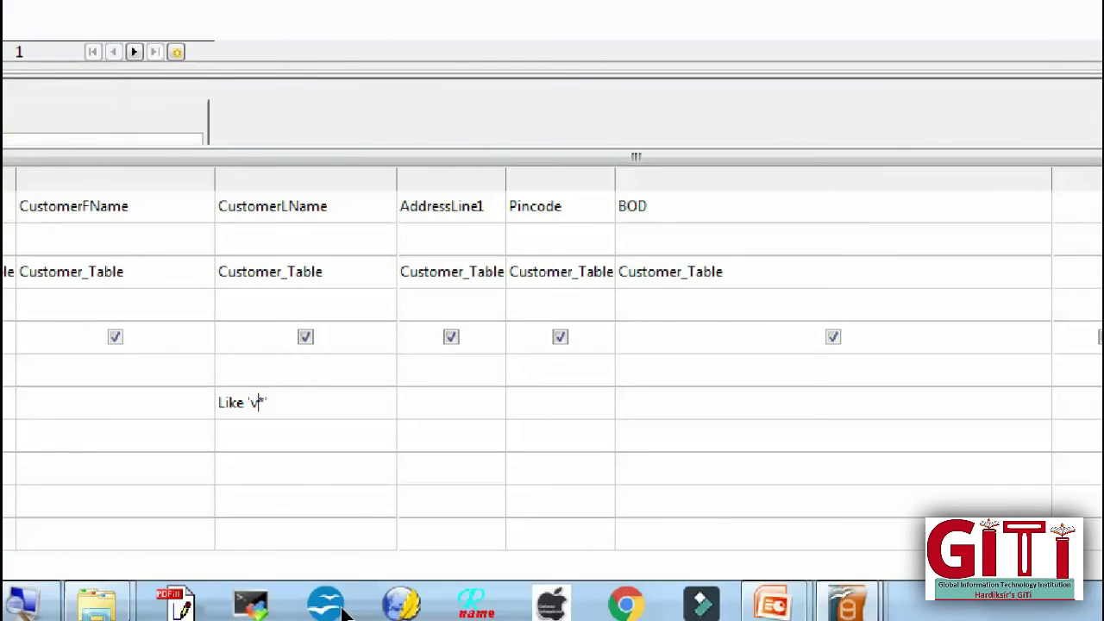
pyautogui.hotkey('ctrl', 'a')
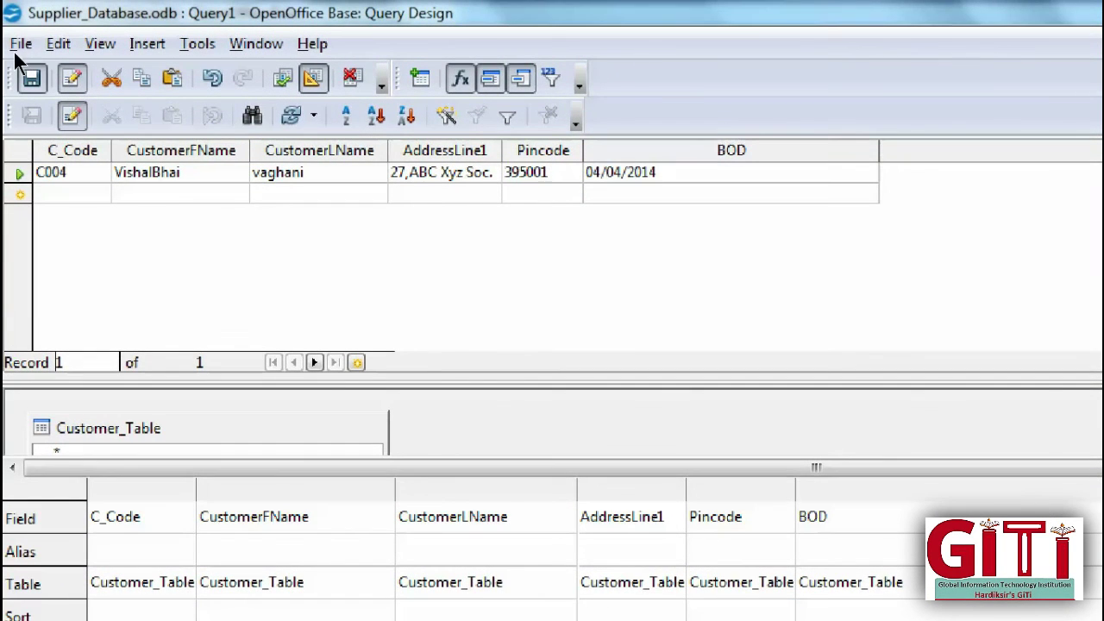
# Step: Save the query as Q2_Like instead of the default Query3
pyautogui.hotkey('ctrl', 's')
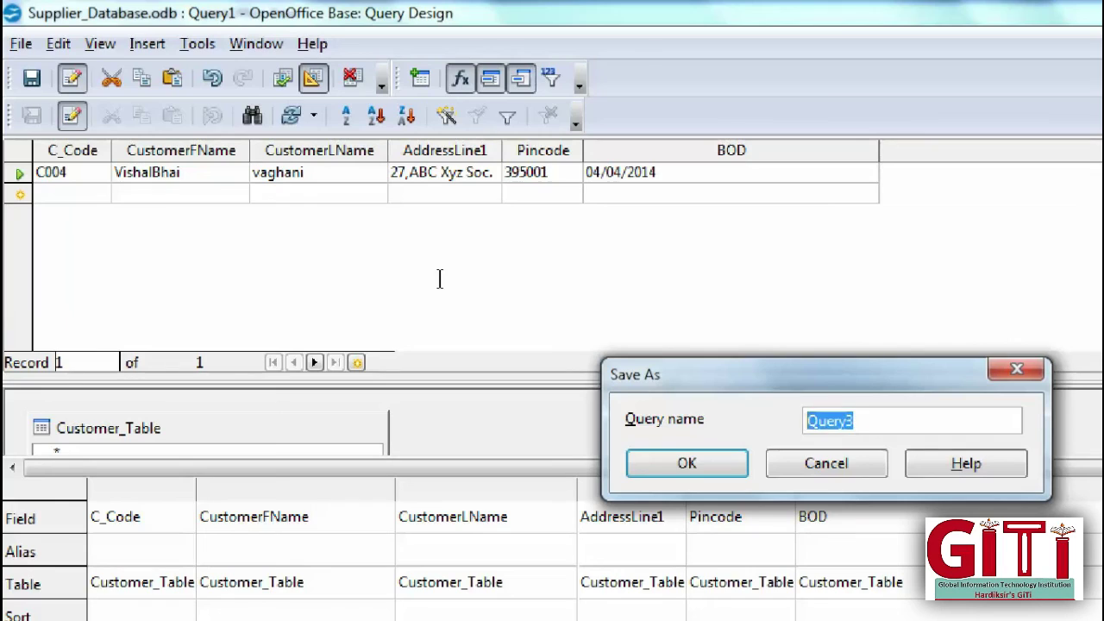
pyautogui.write('Like')
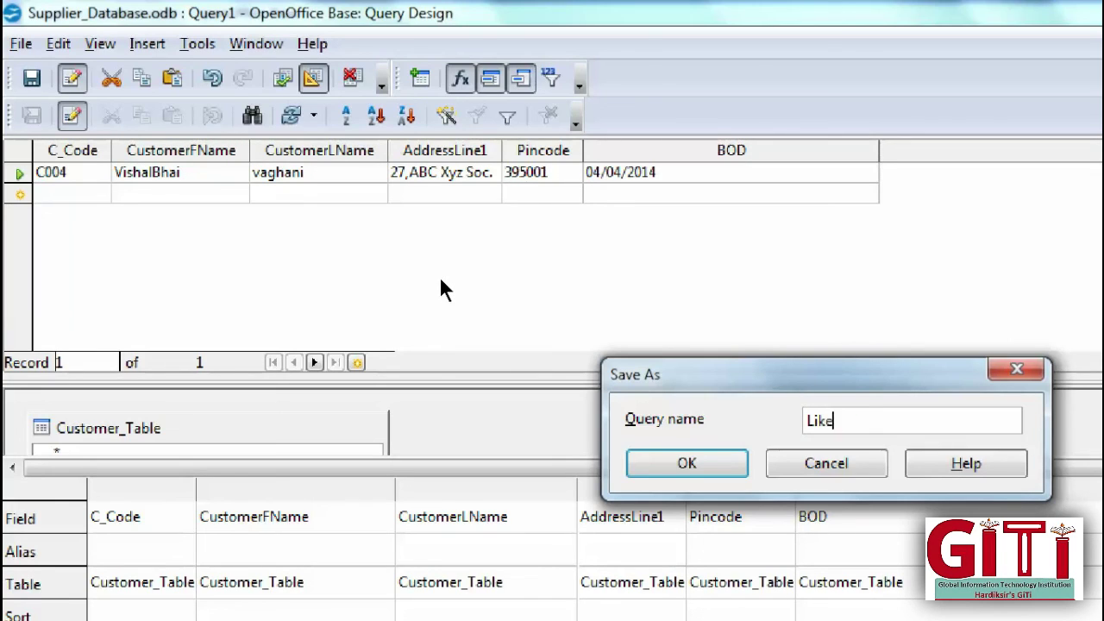
pyautogui.press('Home')
pyautogui.write('Q2_')
pyautogui.press('Return')
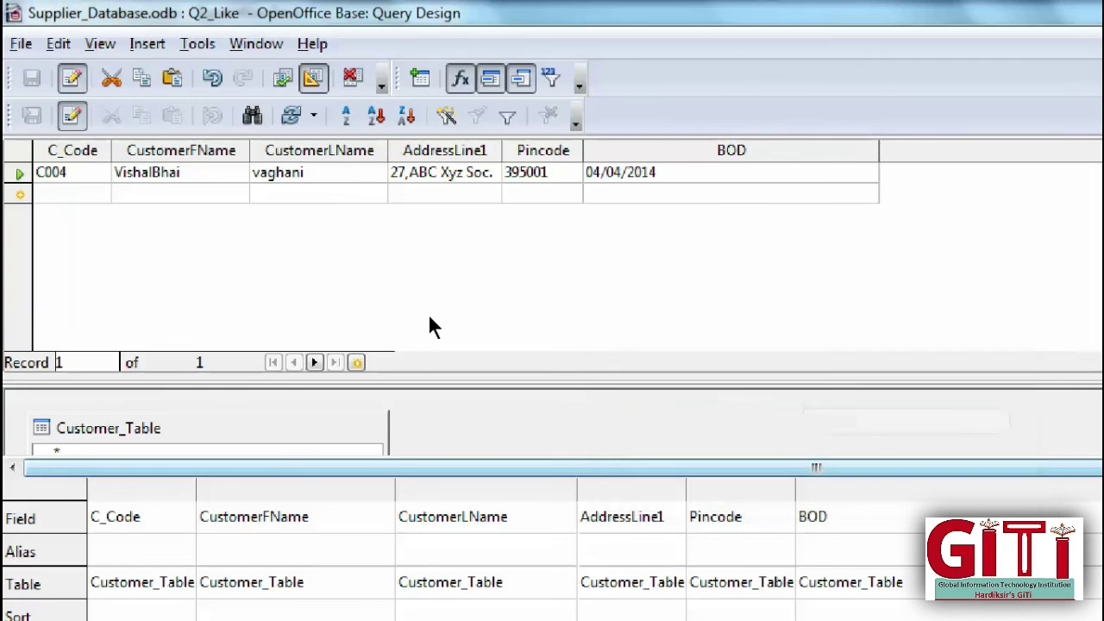
# Step: Close the query and reopen Q2_Like from the Queries list in design view
pyautogui.click(1078, 16)
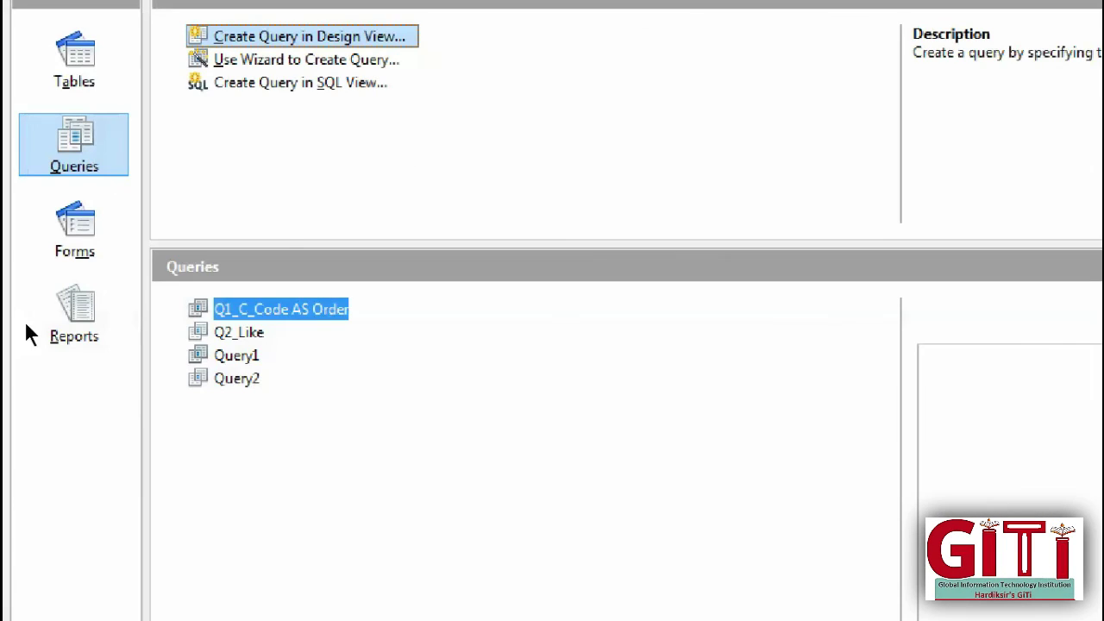
pyautogui.press('Down')
pyautogui.press('Up')
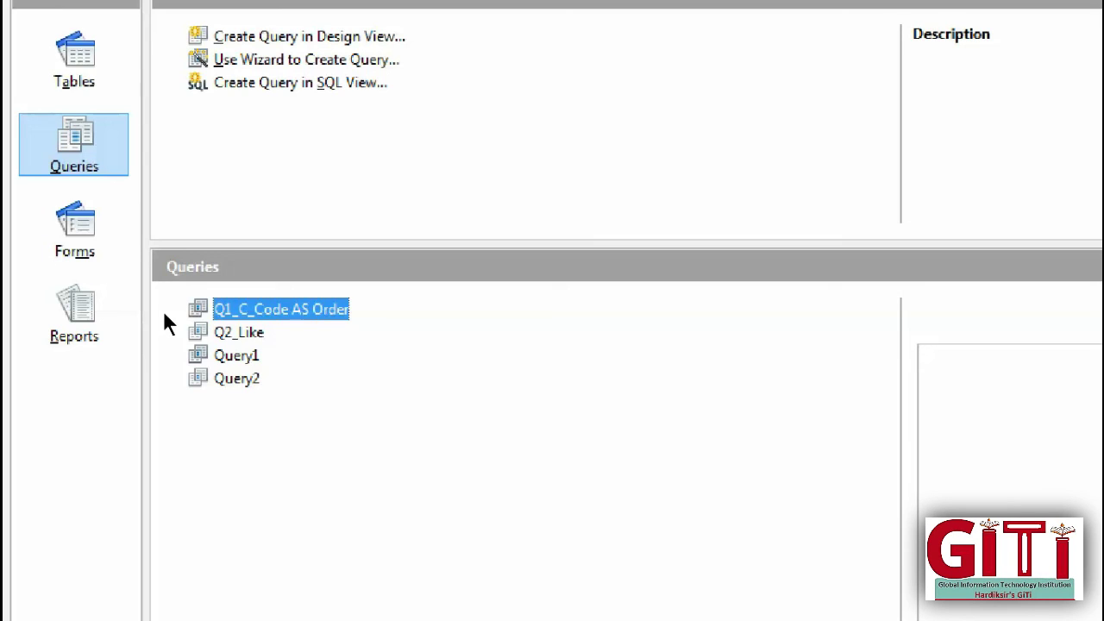
pyautogui.press('Down')
pyautogui.press('Down')
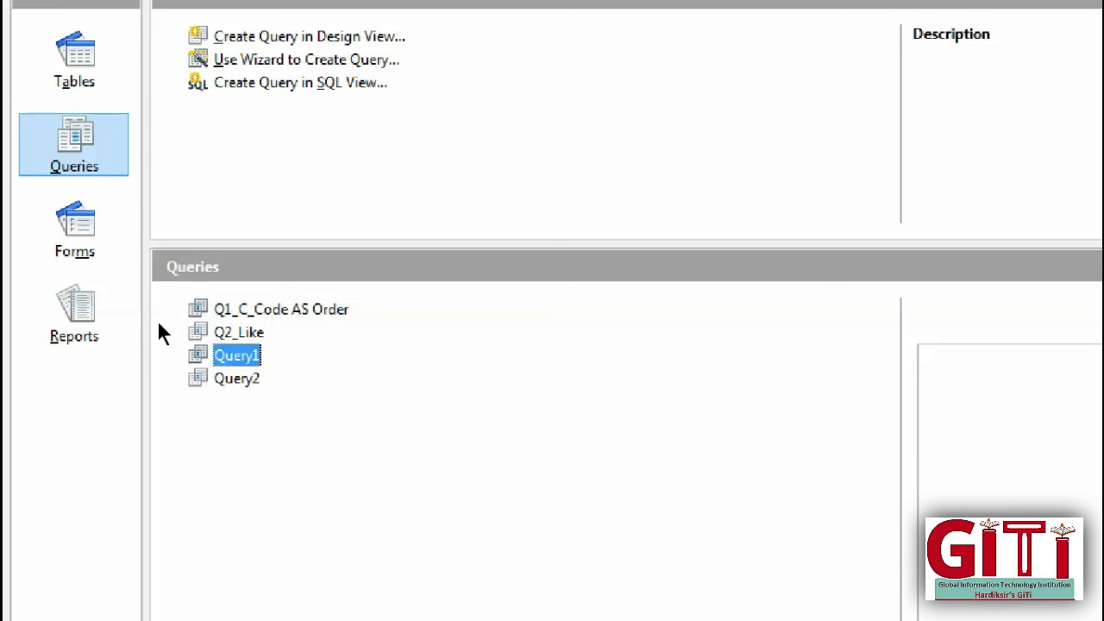
pyautogui.press('Up')
pyautogui.press('Menu')
pyautogui.press('Down')
pyautogui.press('Down')
pyautogui.press('Down')
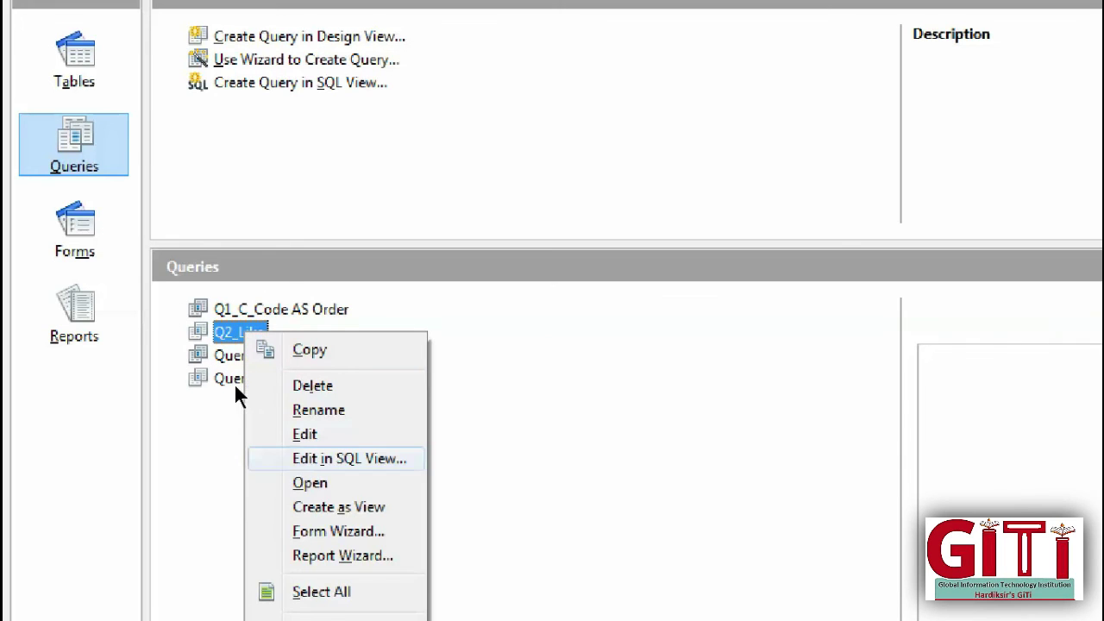
pyautogui.press('Up')
pyautogui.press('Return')
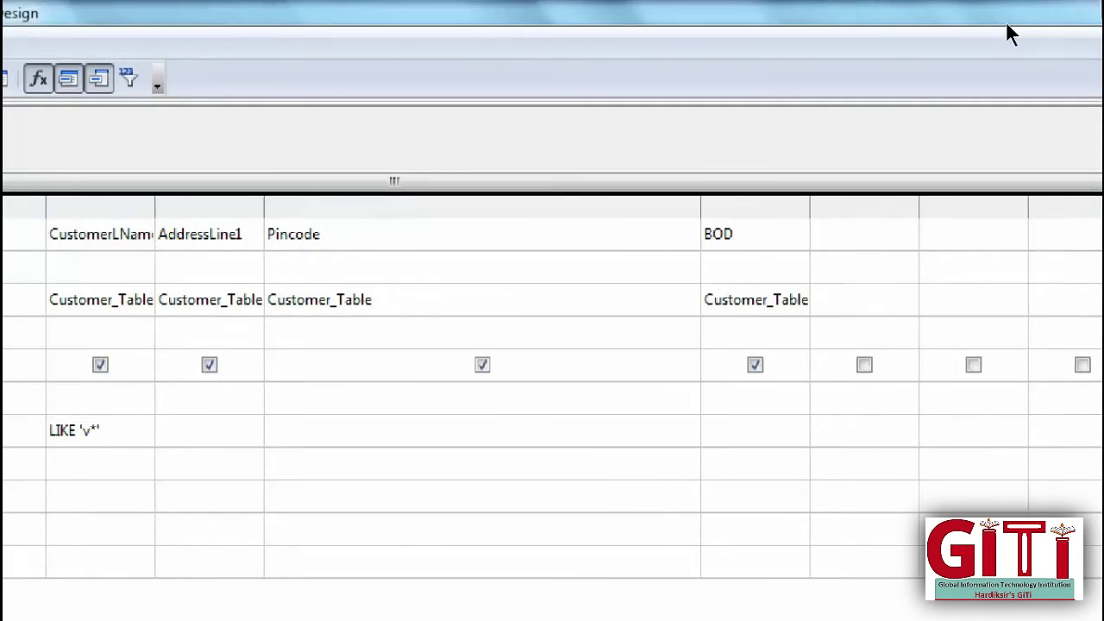
# Step: Close the Q2_Like design window to get back to the Queries list
pyautogui.click(1062, 14)
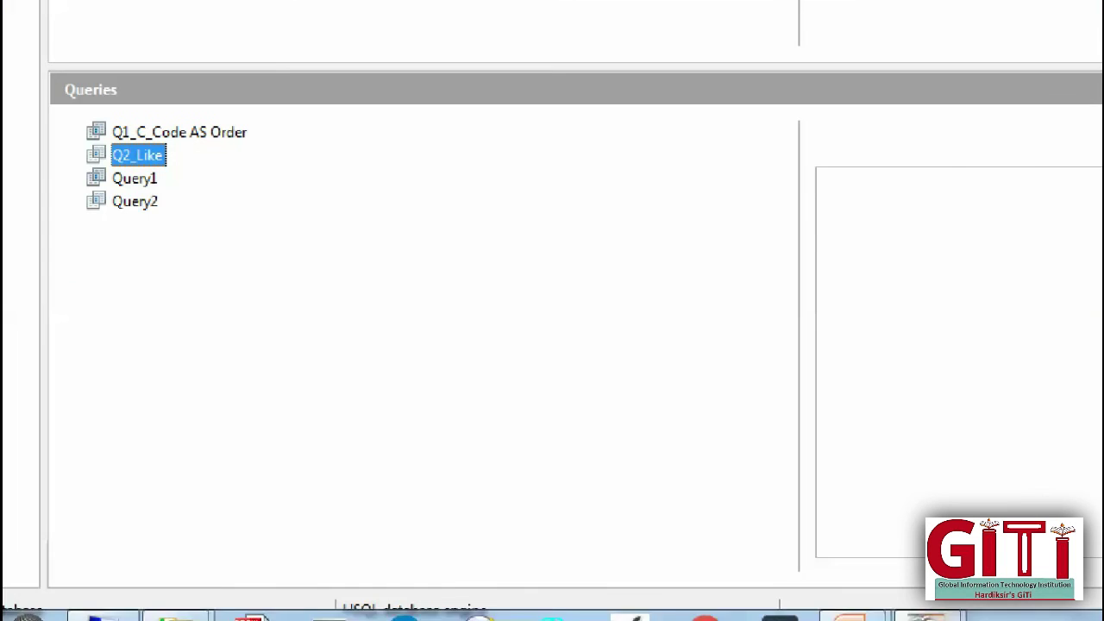
# Step: Close the screen magnifier and bring up the PowerPoint slide show on applying criteria
pyautogui.click(129, 595)
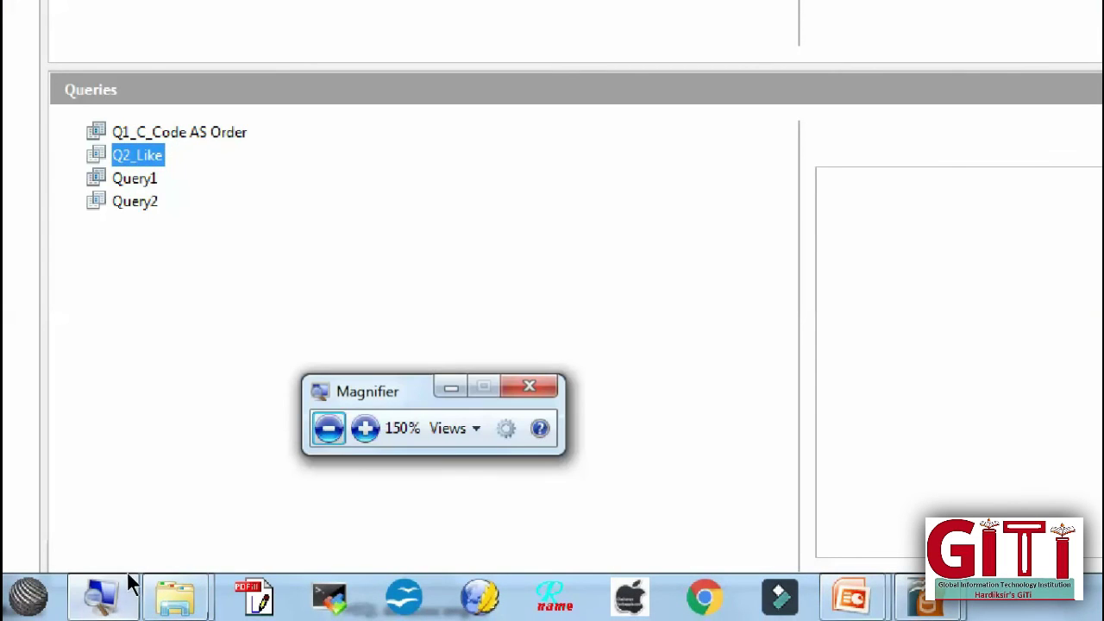
pyautogui.click(327, 426)
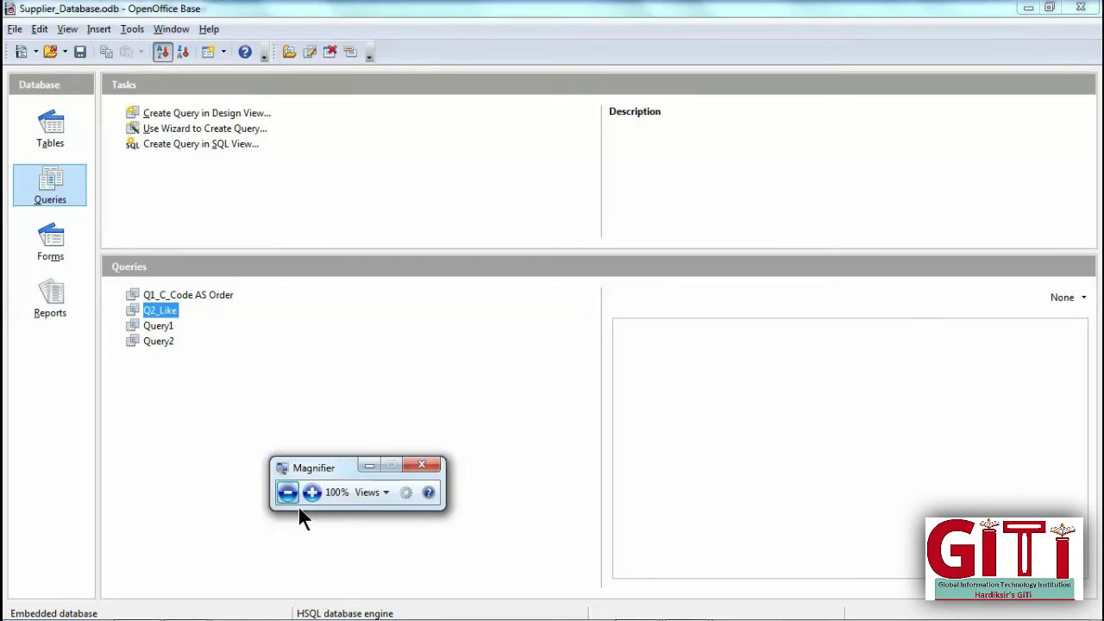
pyautogui.click(421, 467)
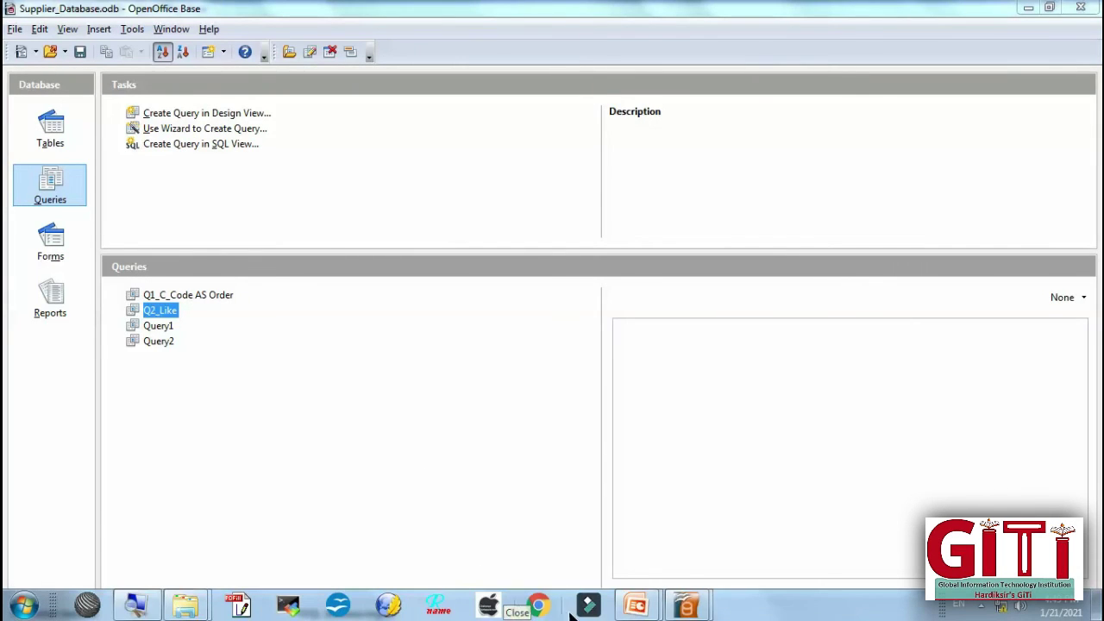
pyautogui.moveTo(643, 603)
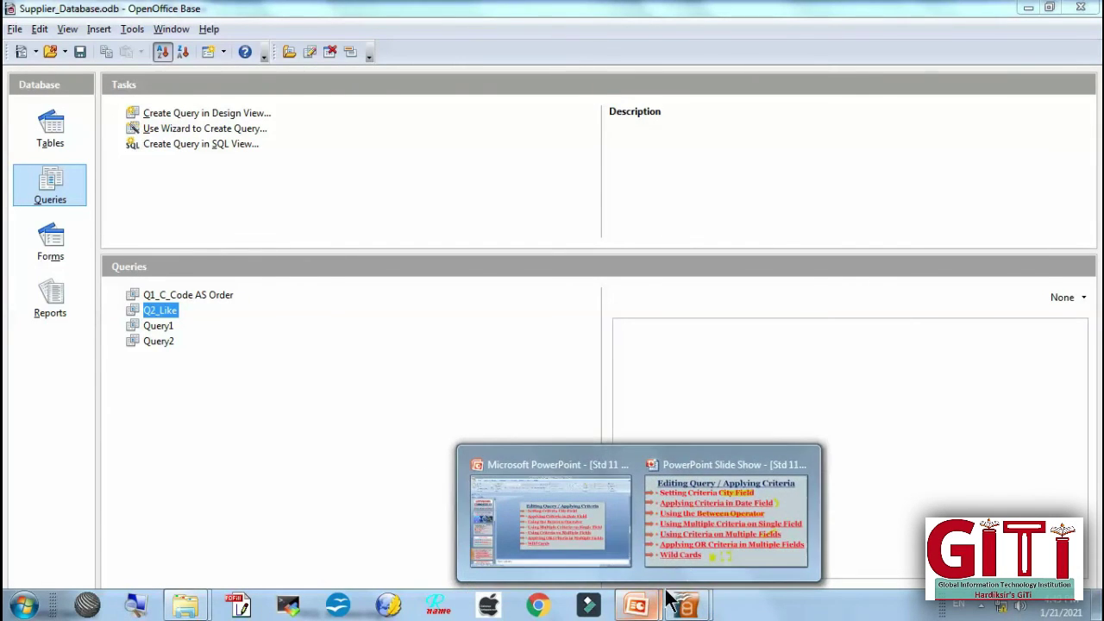
pyautogui.click(678, 548)
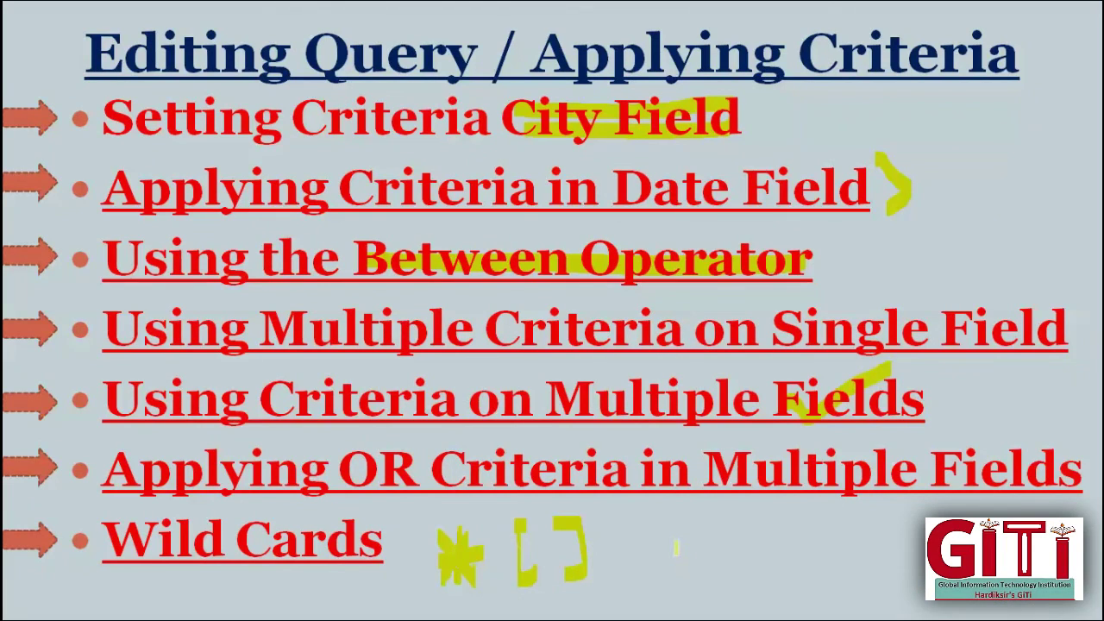